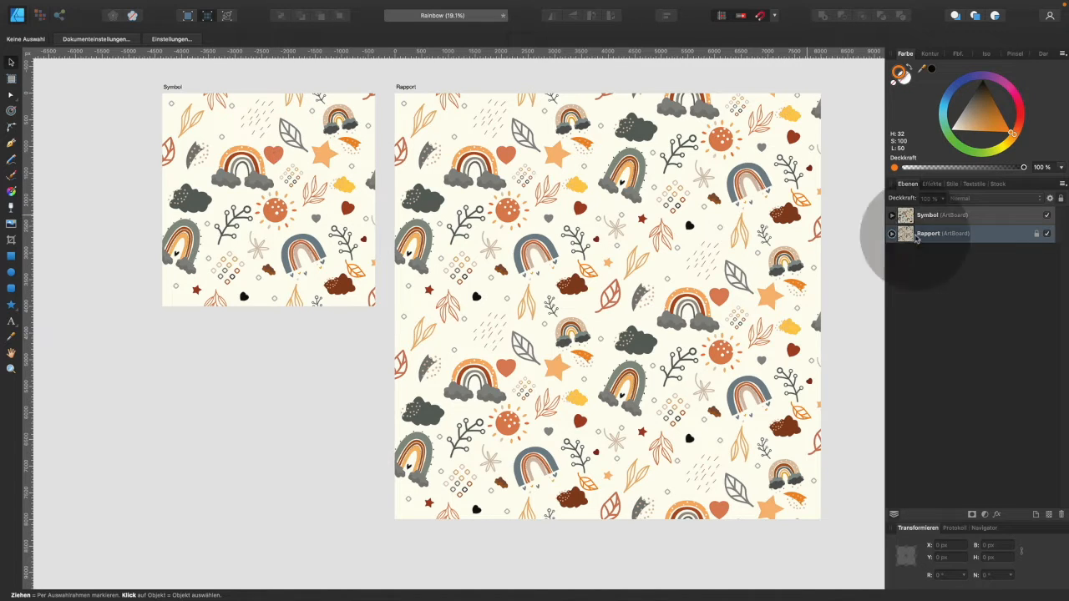
Step: Expand the Symbol artboard's layer hierarchy down to the groups inside its Symbol 1 layer
{"action": "left_click", "coordinate": [967, 217]}
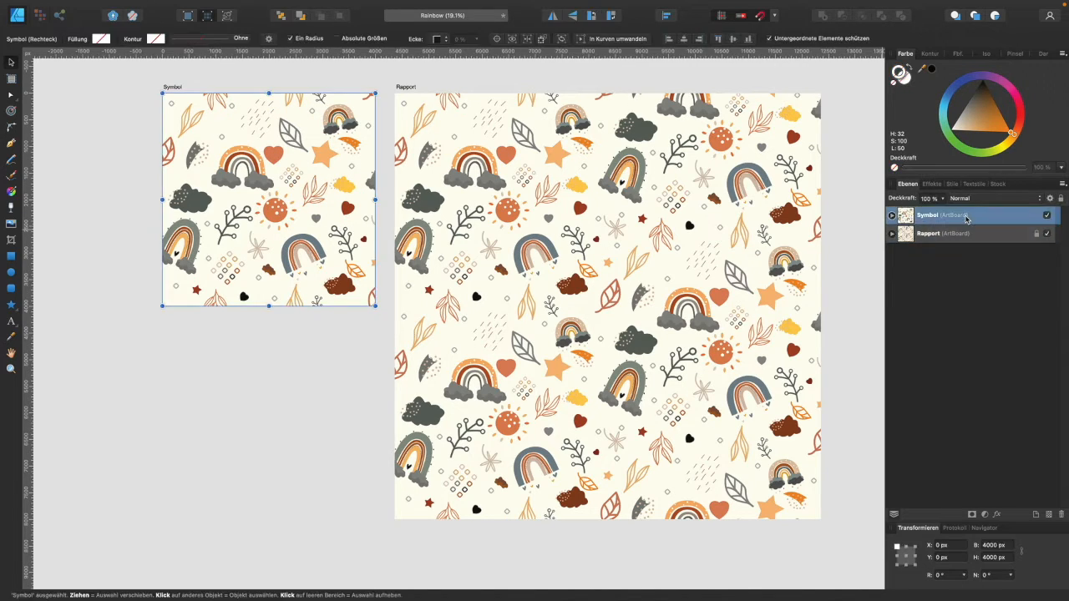
{"action": "left_click", "coordinate": [891, 215]}
{"action": "left_click", "coordinate": [897, 234]}
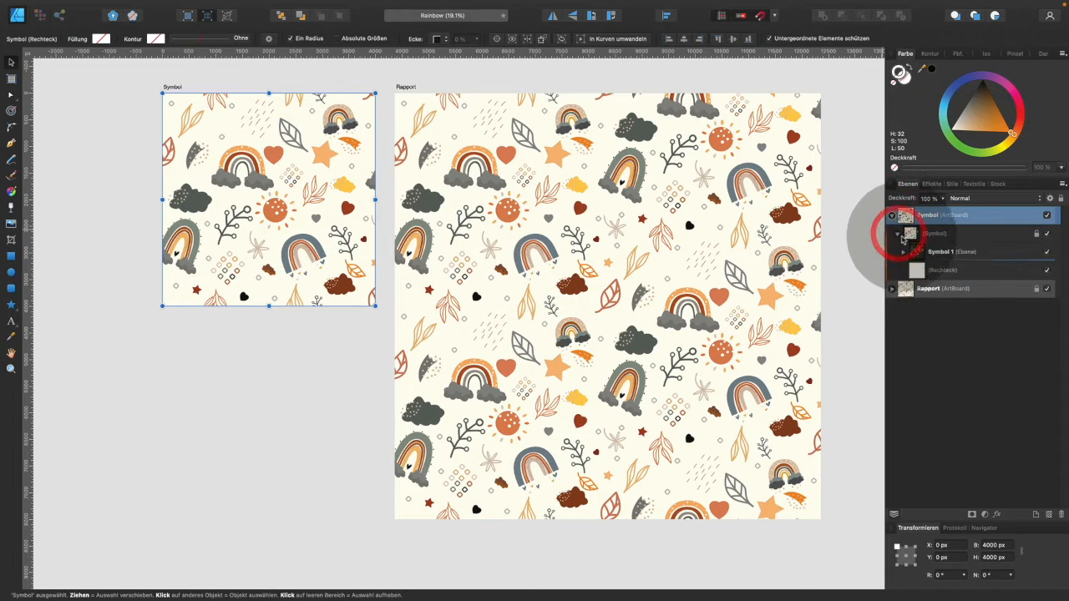
{"action": "left_click", "coordinate": [903, 252]}
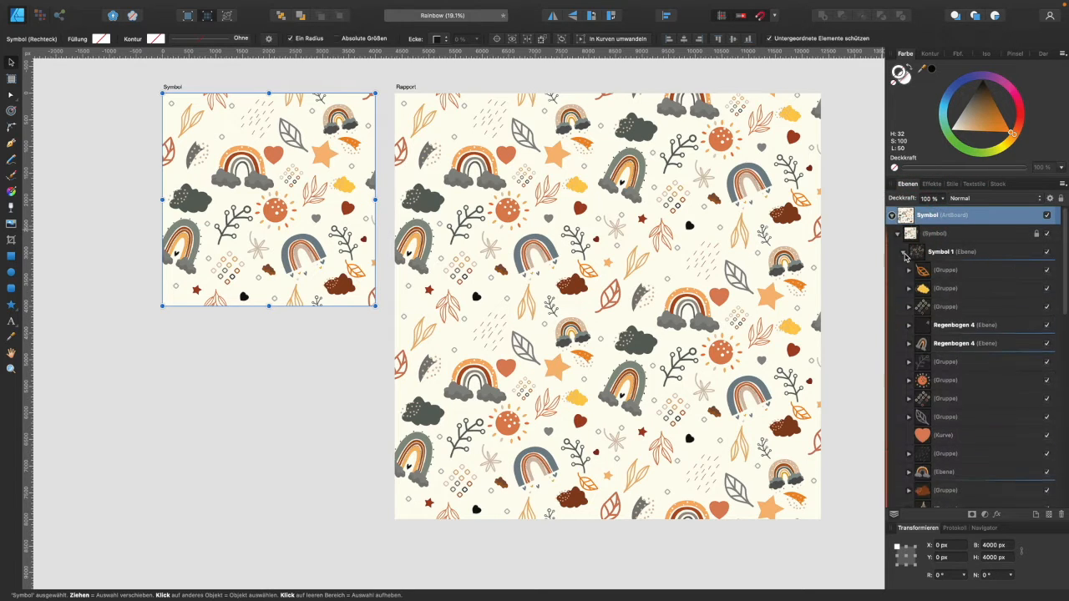
Step: Try shifting the orange leaf group about 100 px to the right on the Symbol artboard, undo it and collapse the artboard
{"action": "left_click", "coordinate": [945, 270]}
{"action": "mouse_move", "coordinate": [351, 268]}
{"action": "left_mouse_down"}
{"action": "mouse_move", "coordinate": [334, 238]}
{"action": "mouse_move", "coordinate": [328, 248]}
{"action": "mouse_move", "coordinate": [334, 212]}
{"action": "mouse_move", "coordinate": [349, 243]}
{"action": "mouse_move", "coordinate": [334, 250]}
{"action": "mouse_move", "coordinate": [381, 268]}
{"action": "mouse_move", "coordinate": [351, 276]}
{"action": "mouse_move", "coordinate": [360, 267]}
{"action": "left_mouse_up"}
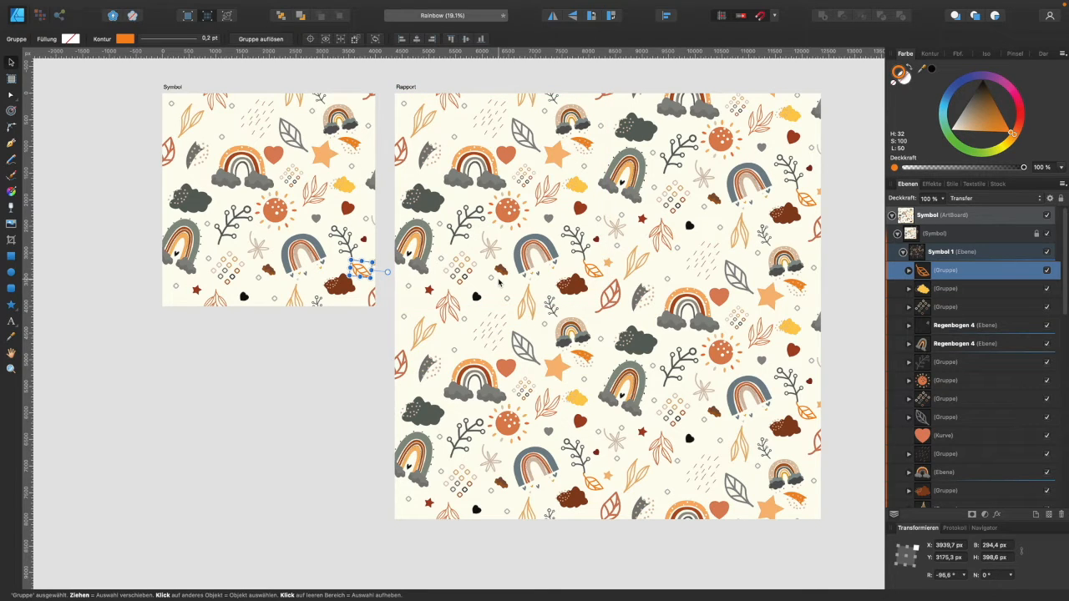
{"action": "key", "text": "super+z"}
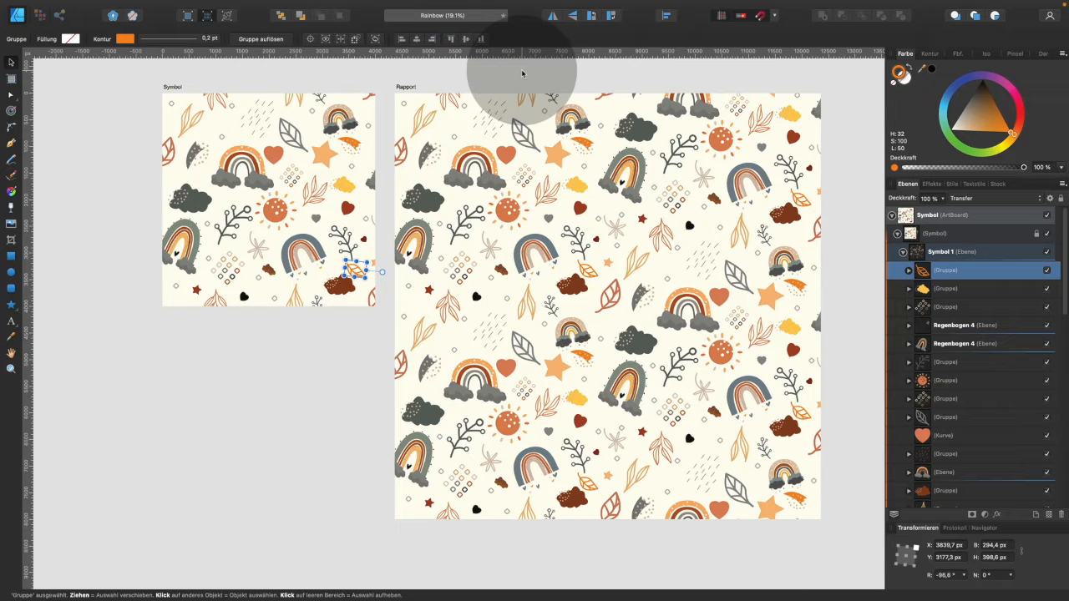
{"action": "left_click", "coordinate": [892, 215]}
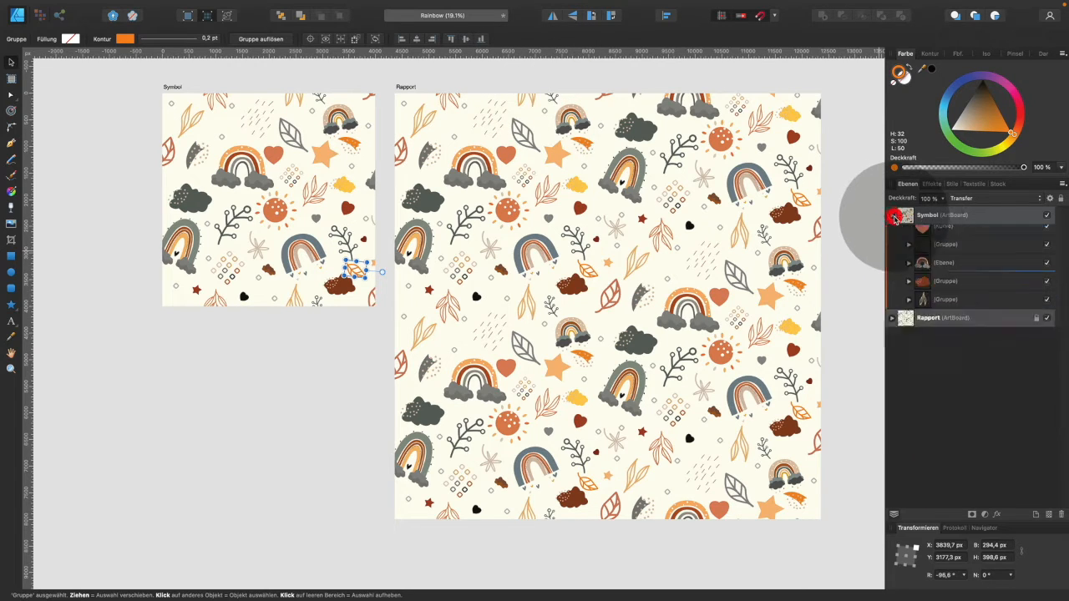
{"action": "left_click", "coordinate": [362, 324]}
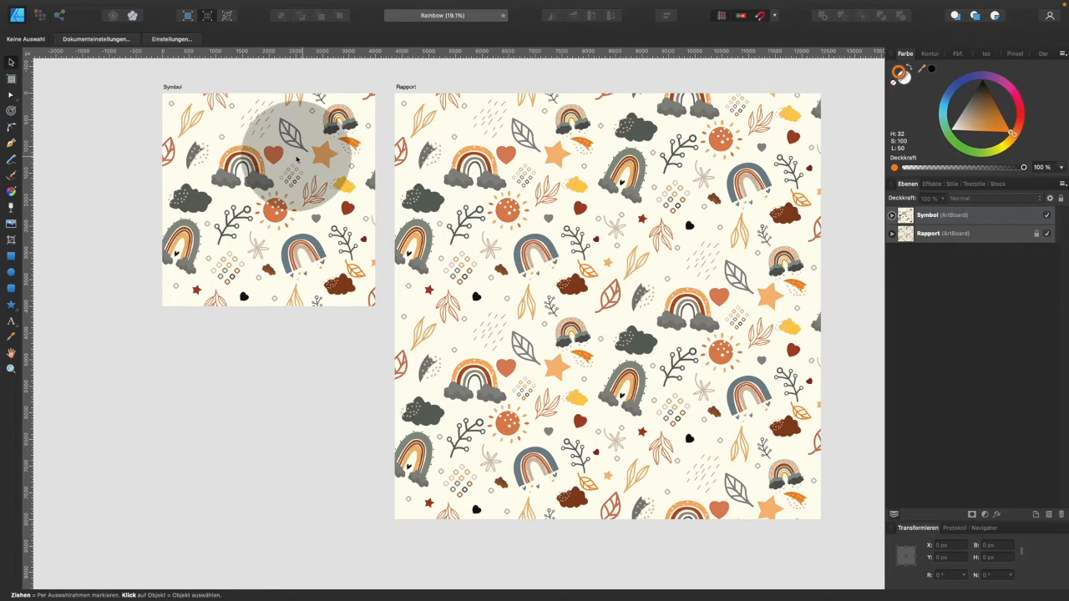
Step: Start a new document from the general presets and set its document units to Pixel
{"action": "left_click", "coordinate": [111, 6]}
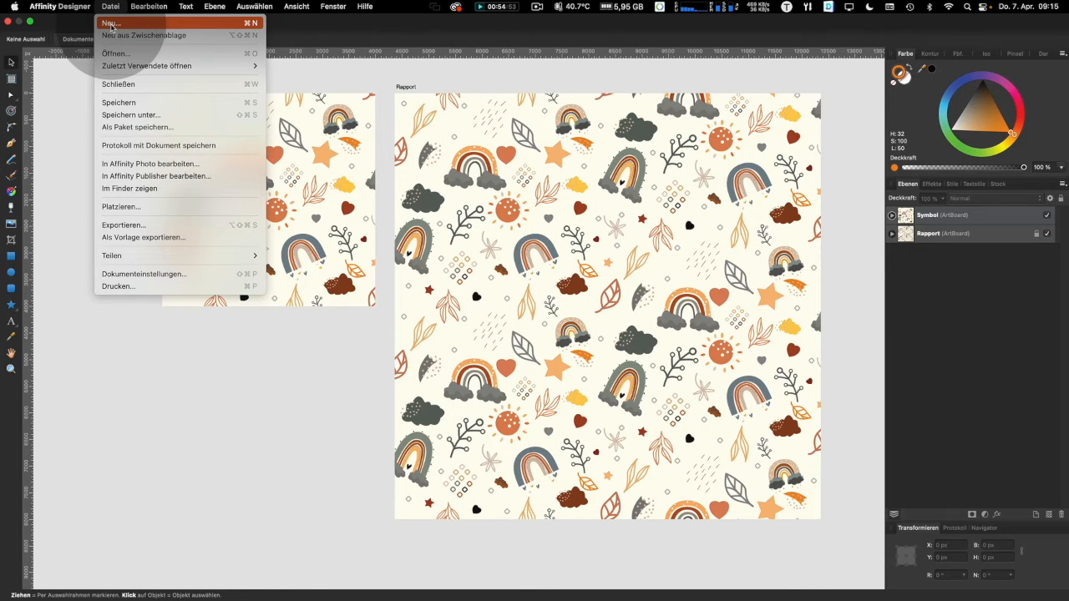
{"action": "left_click", "coordinate": [111, 24]}
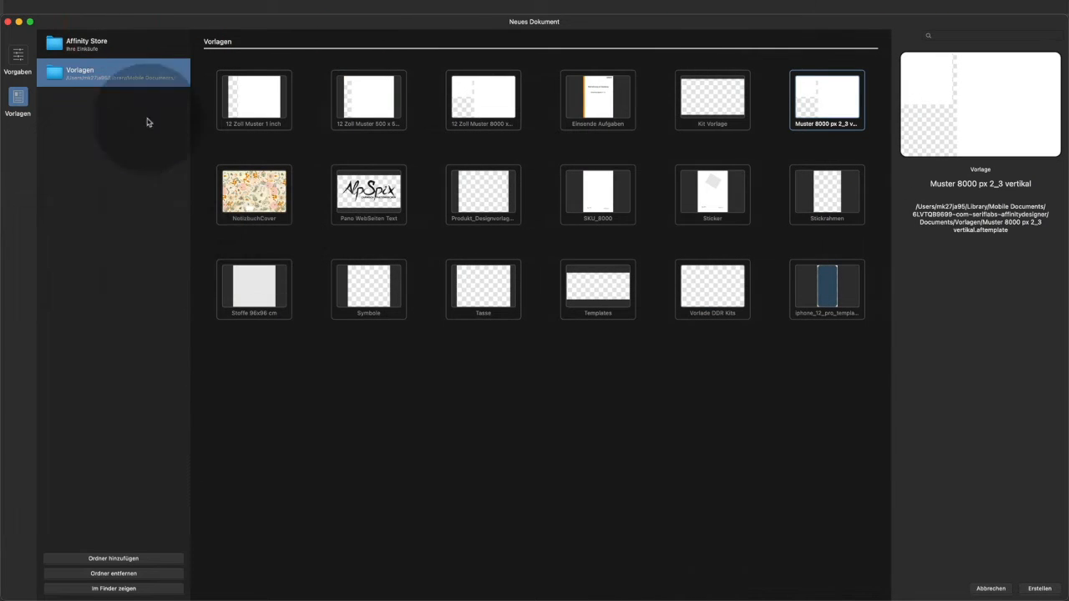
{"action": "left_click", "coordinate": [79, 43]}
{"action": "left_click", "coordinate": [18, 56]}
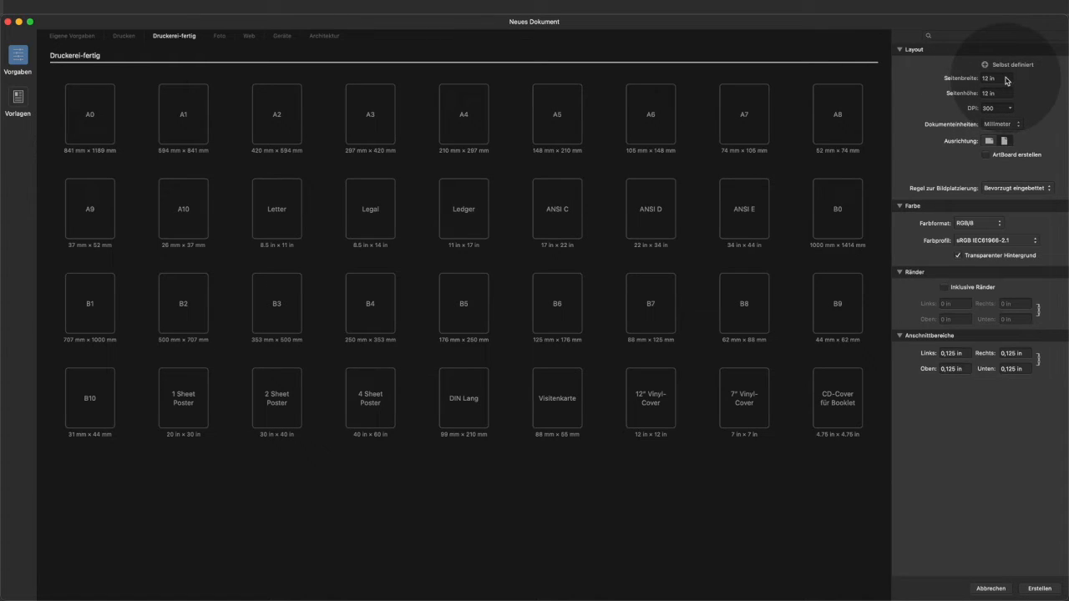
{"action": "left_click", "coordinate": [1008, 125]}
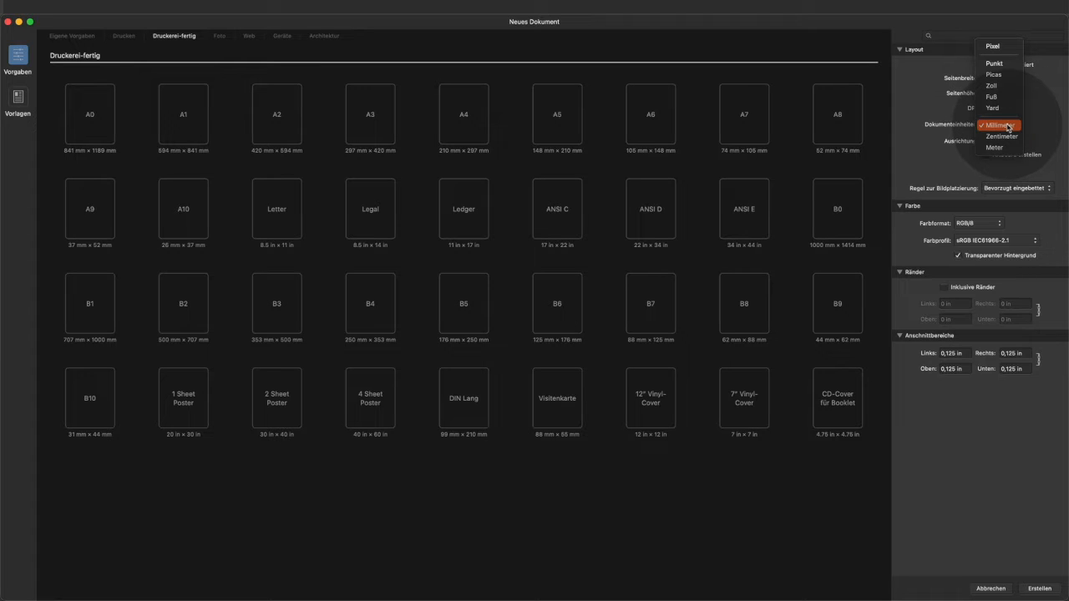
{"action": "left_click", "coordinate": [993, 46]}
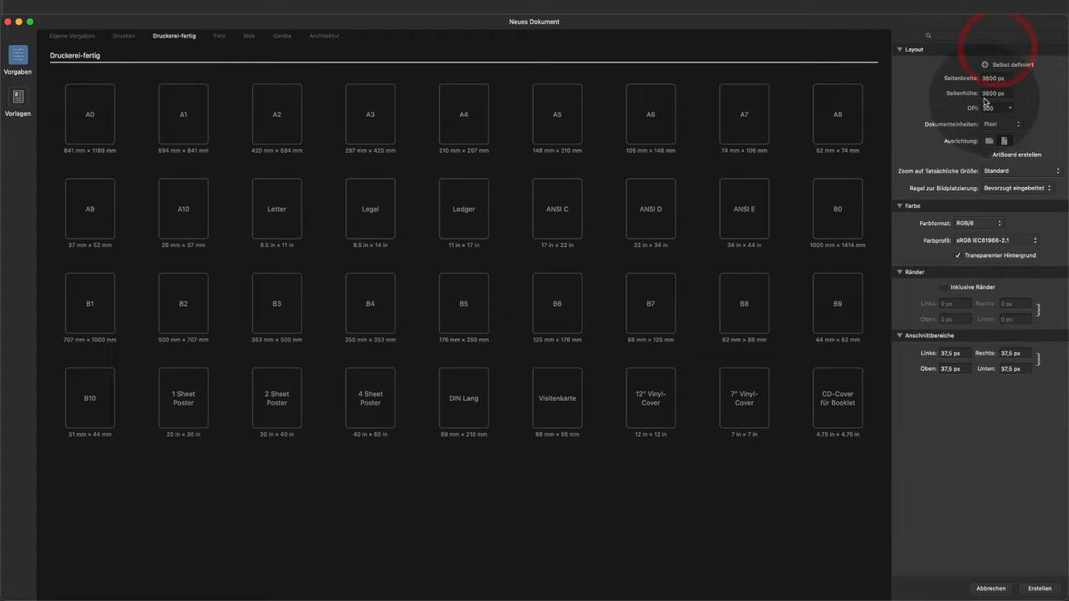
Step: Set the new document's page width and page height to 4000 px each
{"action": "left_click", "coordinate": [973, 80]}
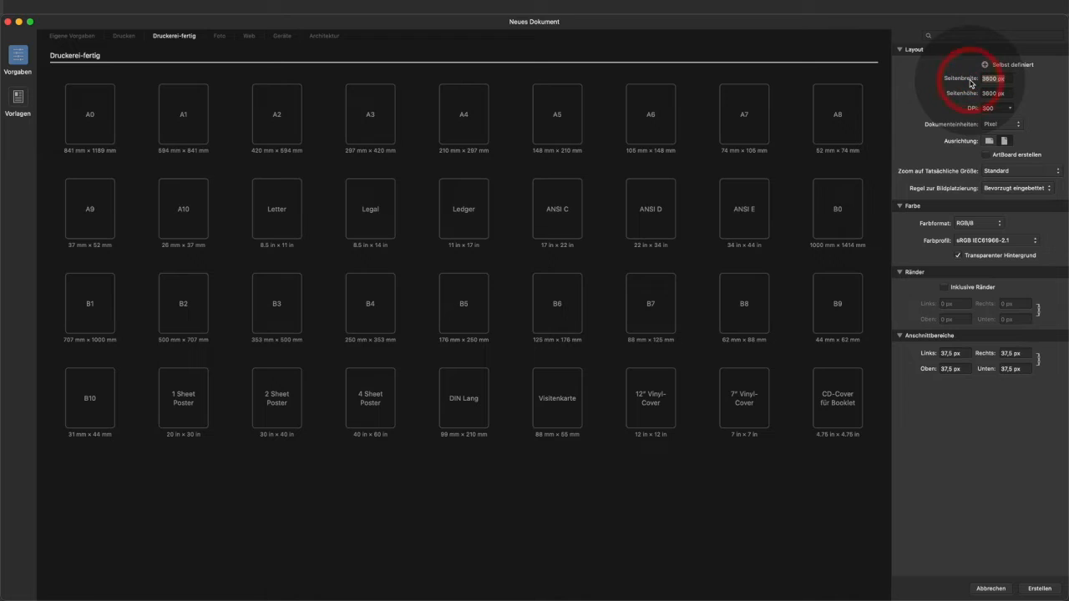
{"action": "type", "text": "4000"}
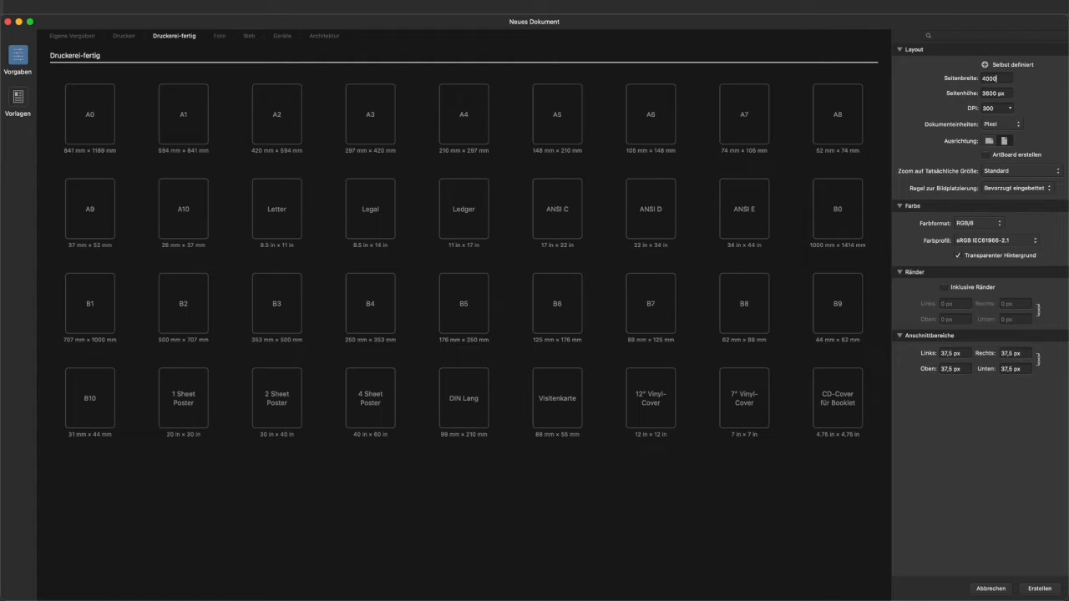
{"action": "left_click", "coordinate": [964, 96]}
{"action": "type", "text": "4000"}
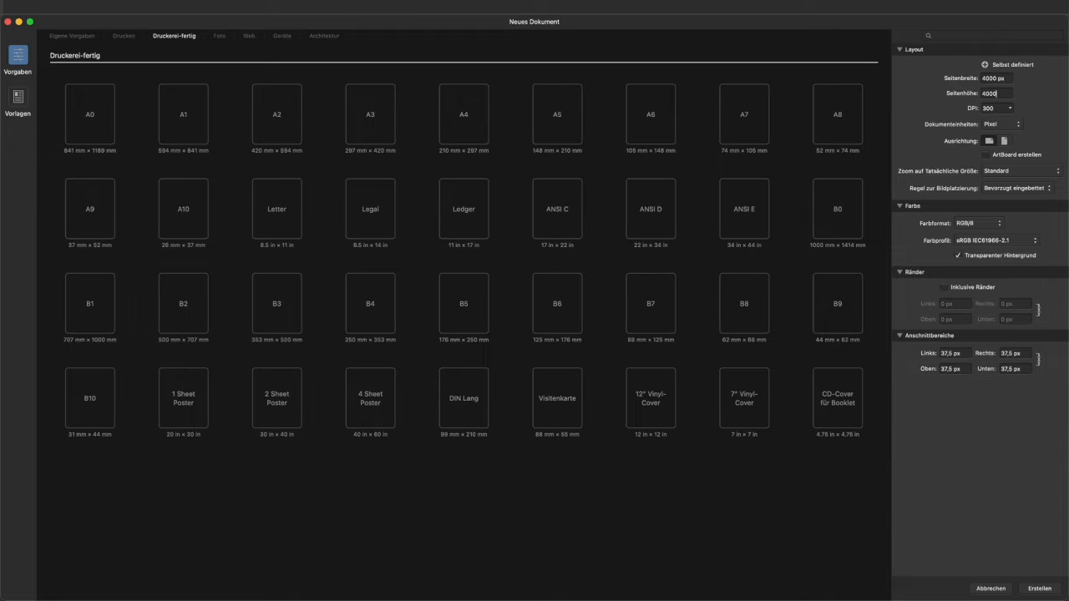
Step: Create the document at 300 DPI with an artboard and the CMYK/8 colour format
{"action": "left_click", "coordinate": [999, 107]}
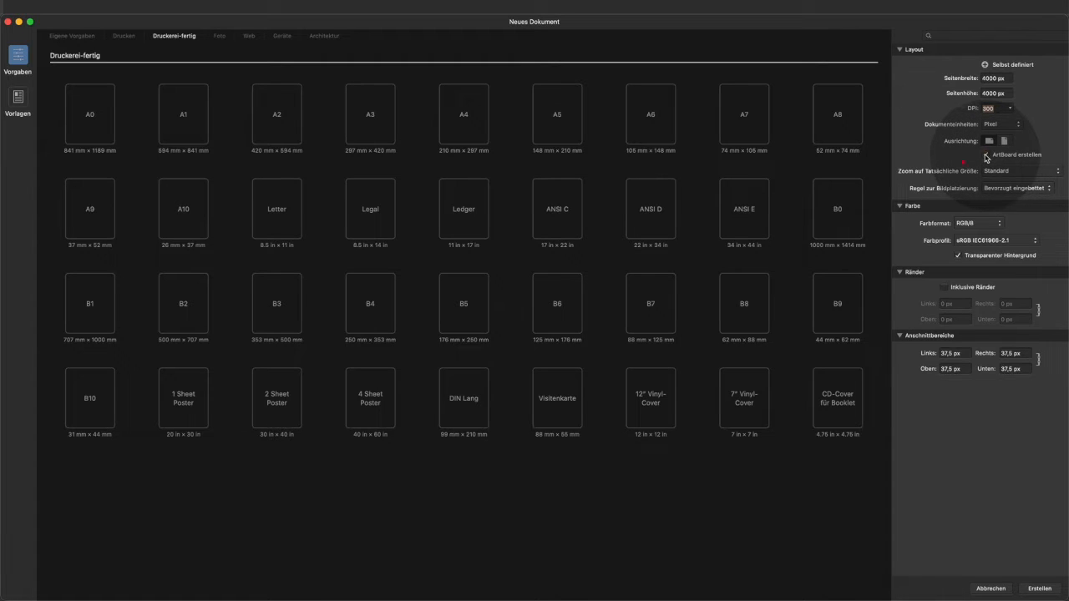
{"action": "left_click", "coordinate": [987, 155]}
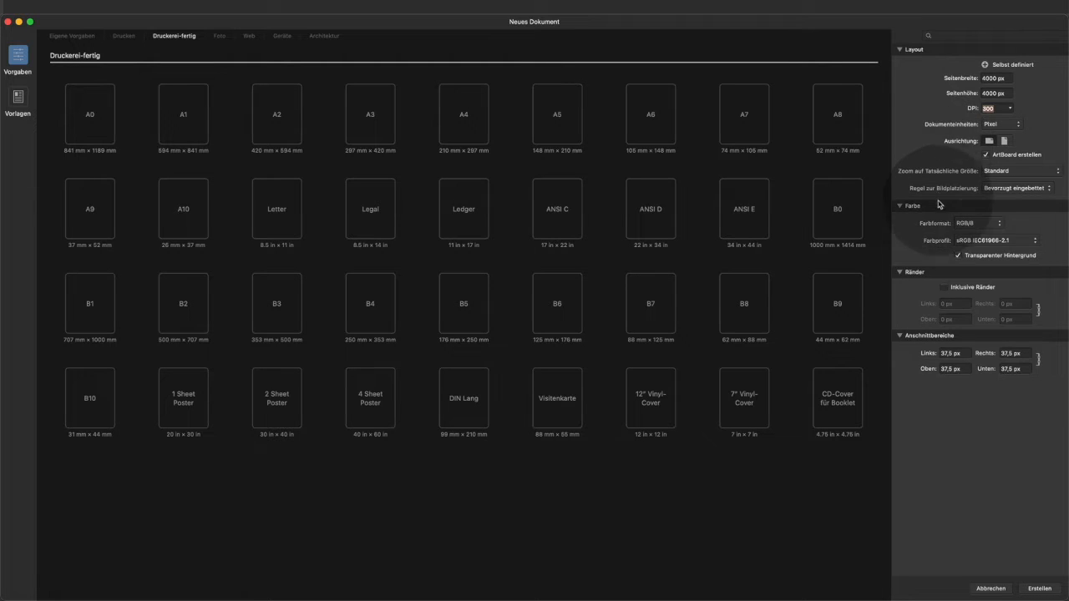
{"action": "left_click", "coordinate": [990, 225]}
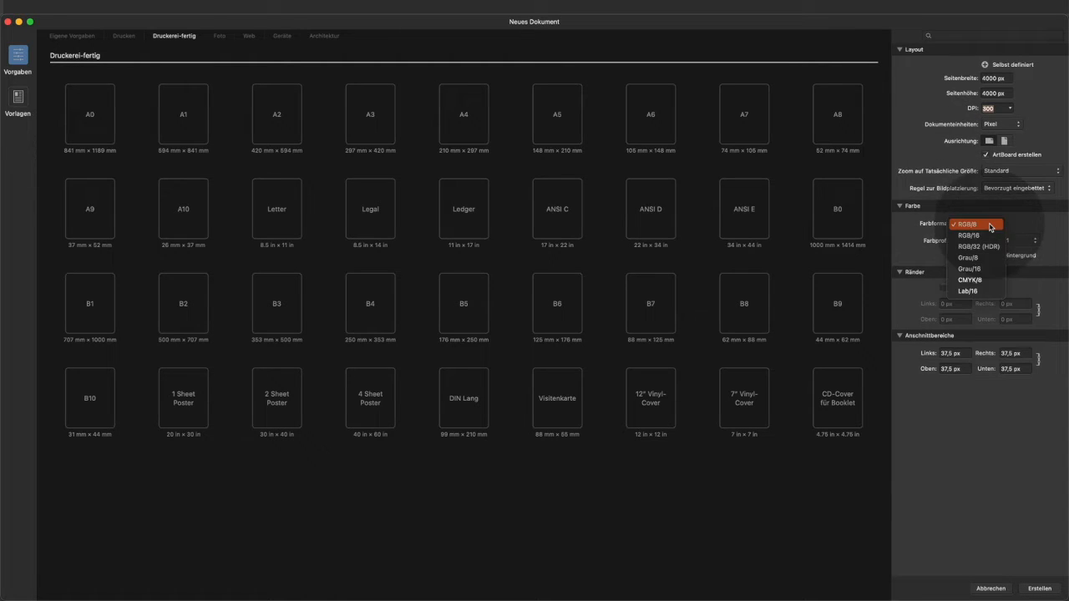
{"action": "left_click", "coordinate": [988, 281]}
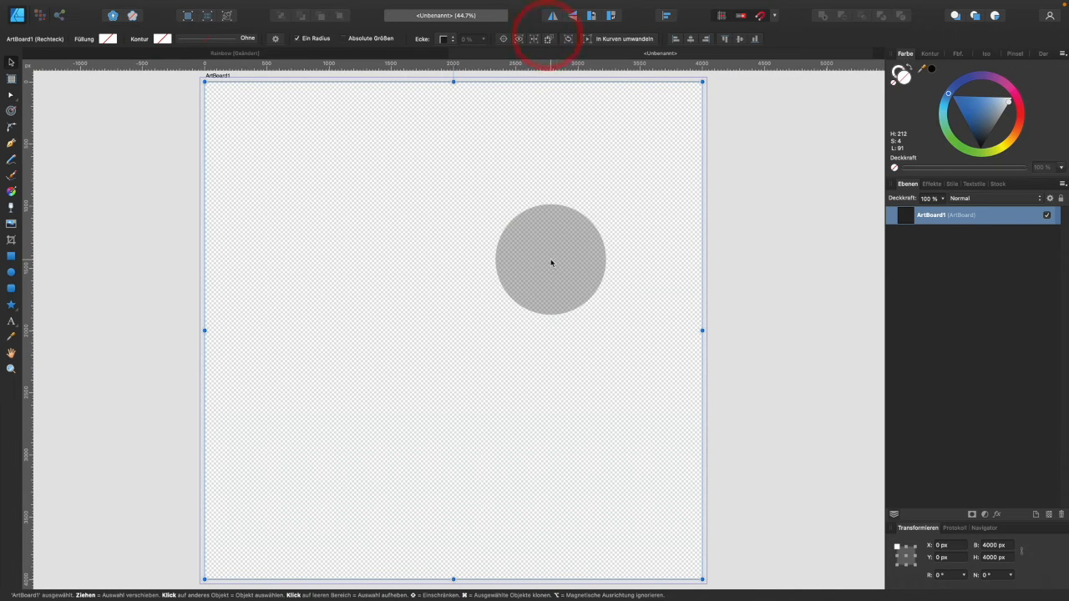
Step: Rename the new artboard as Symbol
{"action": "left_click_drag", "start_coordinate": [551, 263], "coordinate": [539, 200]}
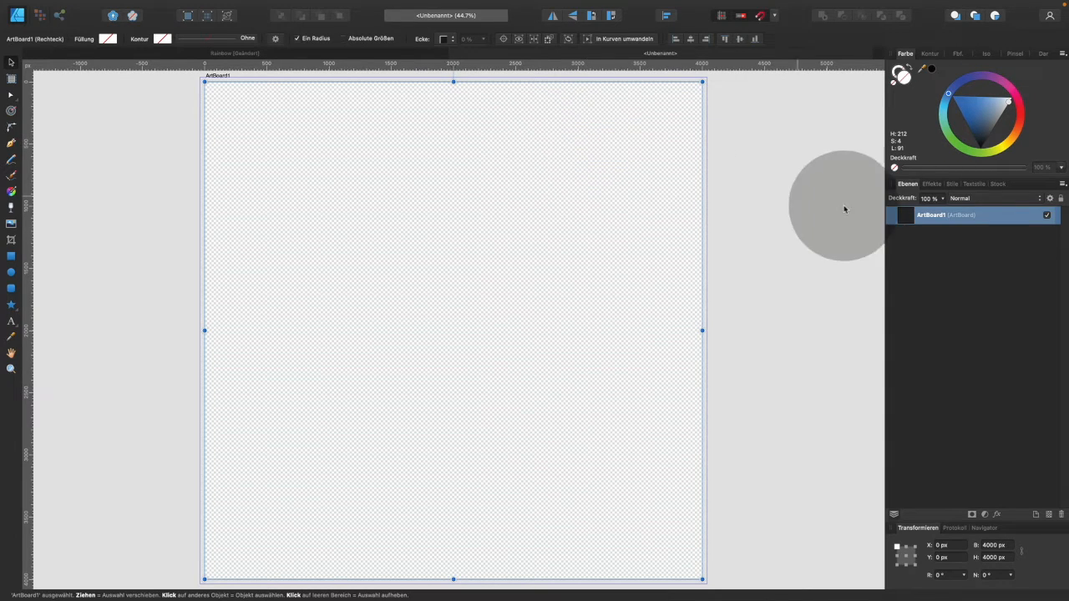
{"action": "left_click", "coordinate": [933, 221]}
{"action": "left_click", "coordinate": [934, 219]}
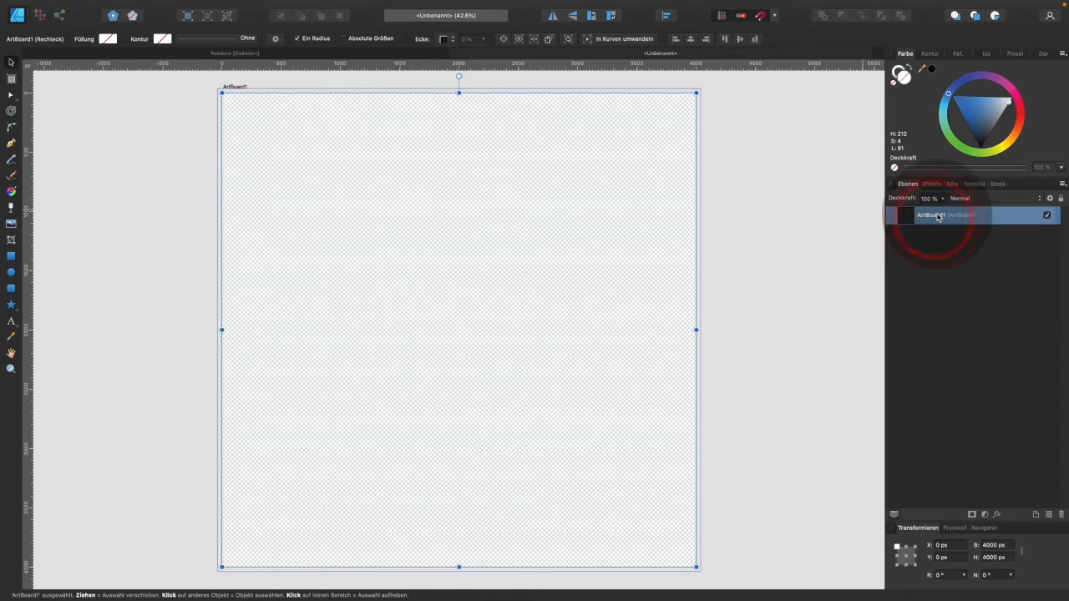
{"action": "type", "text": "Symbol"}
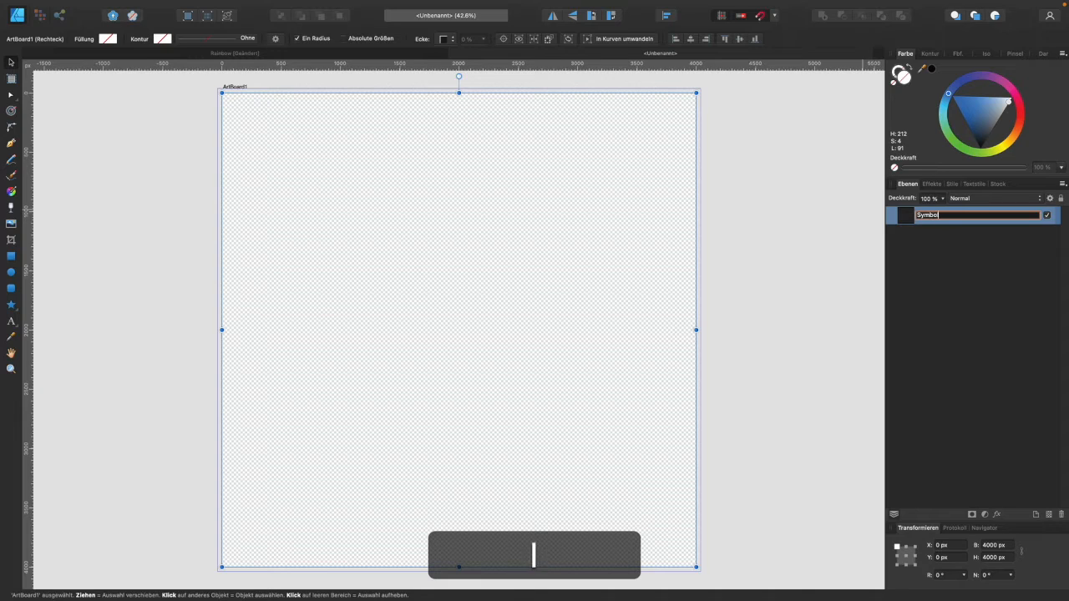
{"action": "key", "text": "Return"}
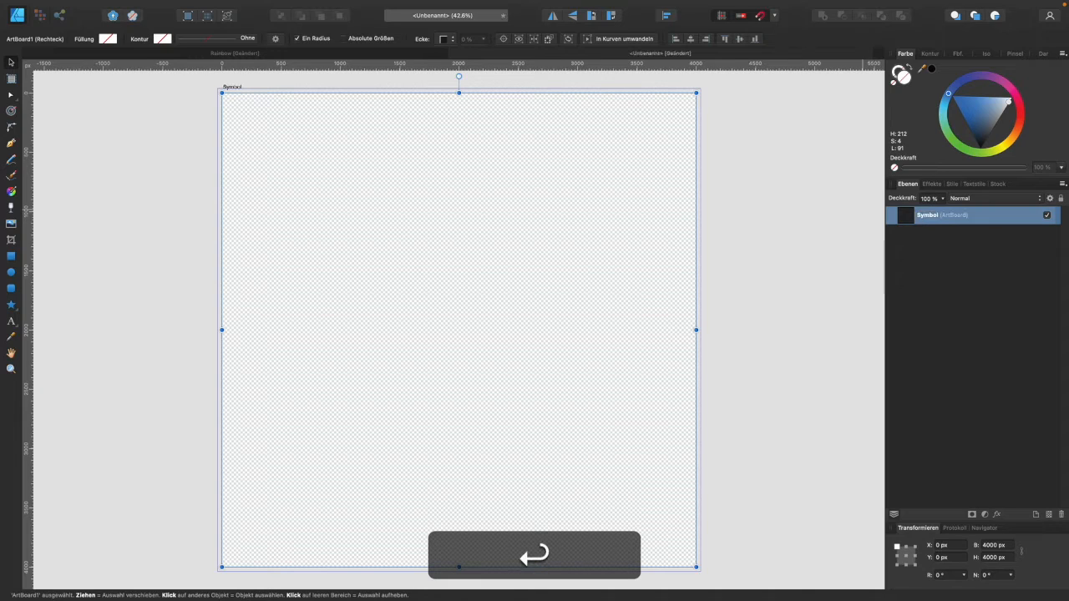
{"action": "left_click", "coordinate": [931, 217]}
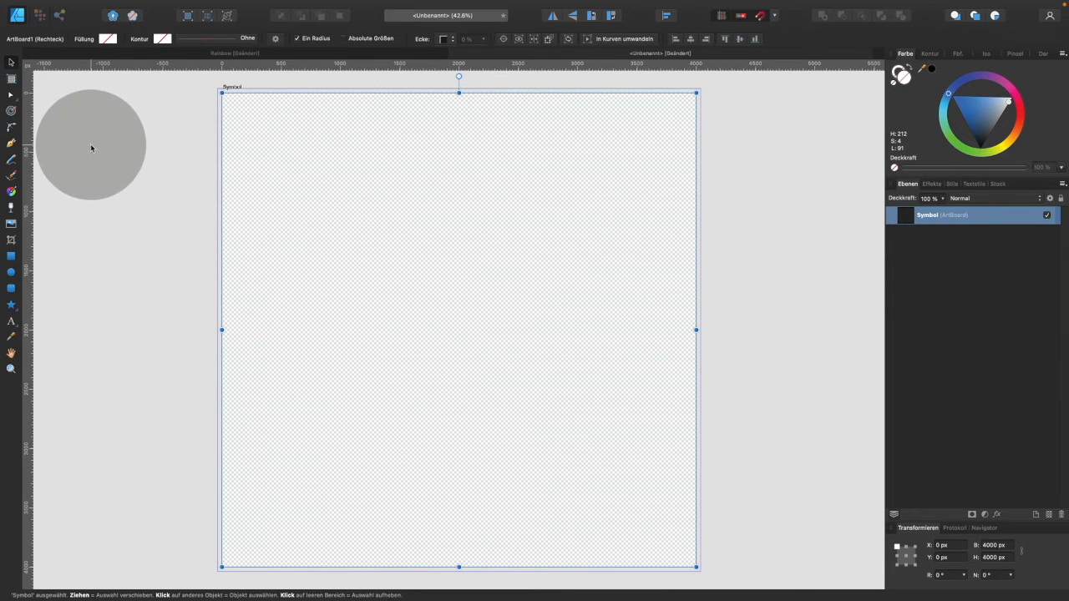
Step: Draw a 4000 × 4000 px rectangle that covers the whole Symbol artboard
{"action": "left_click", "coordinate": [91, 148]}
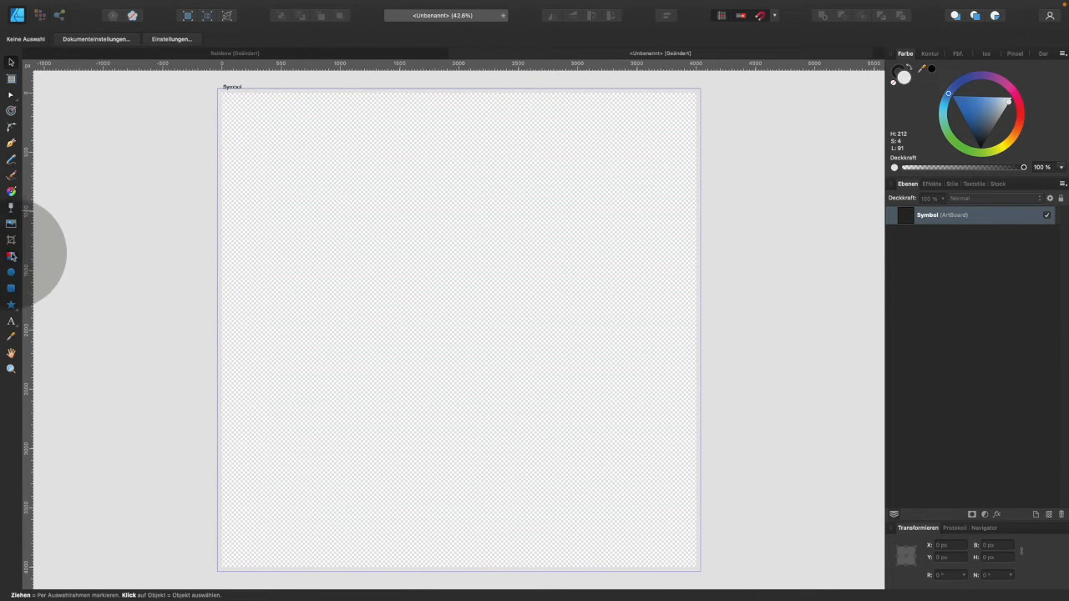
{"action": "left_click", "coordinate": [11, 256]}
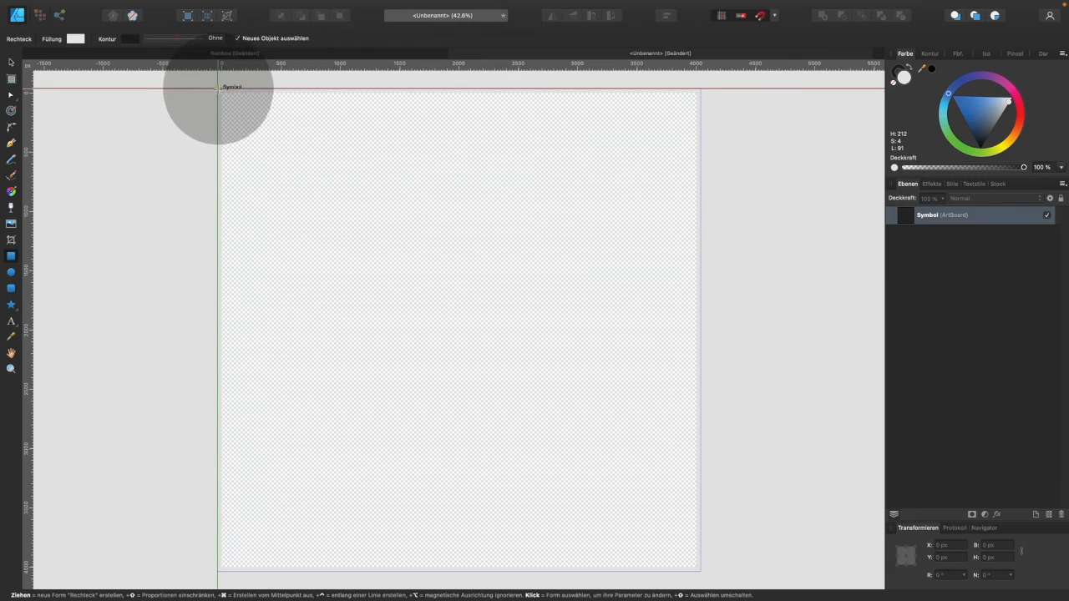
{"action": "left_click_drag", "start_coordinate": [220, 88], "coordinate": [696, 567]}
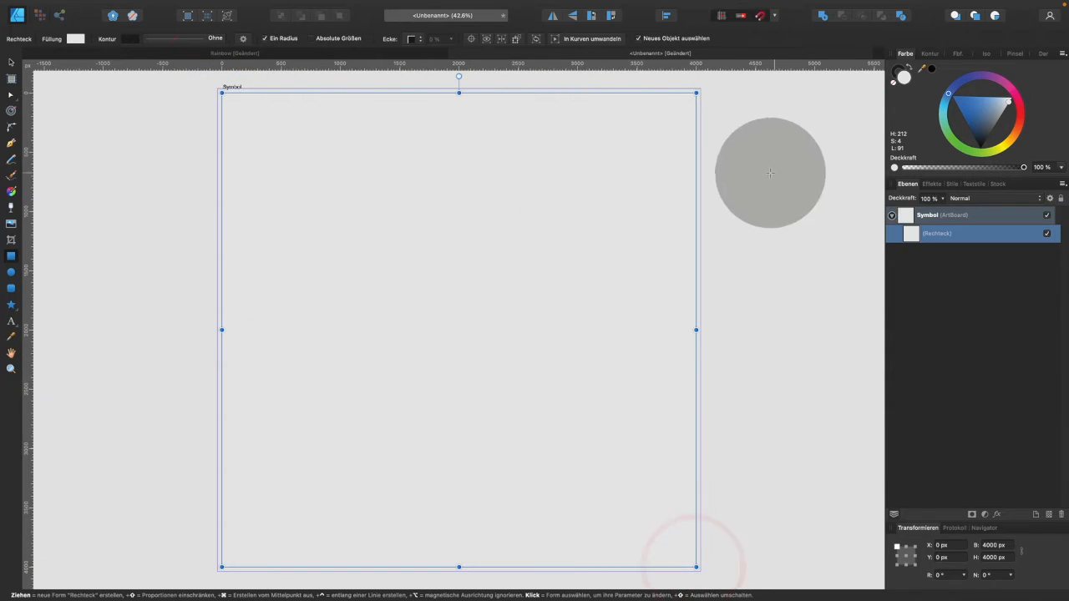
{"action": "left_click", "coordinate": [914, 234]}
{"action": "left_click", "coordinate": [914, 237]}
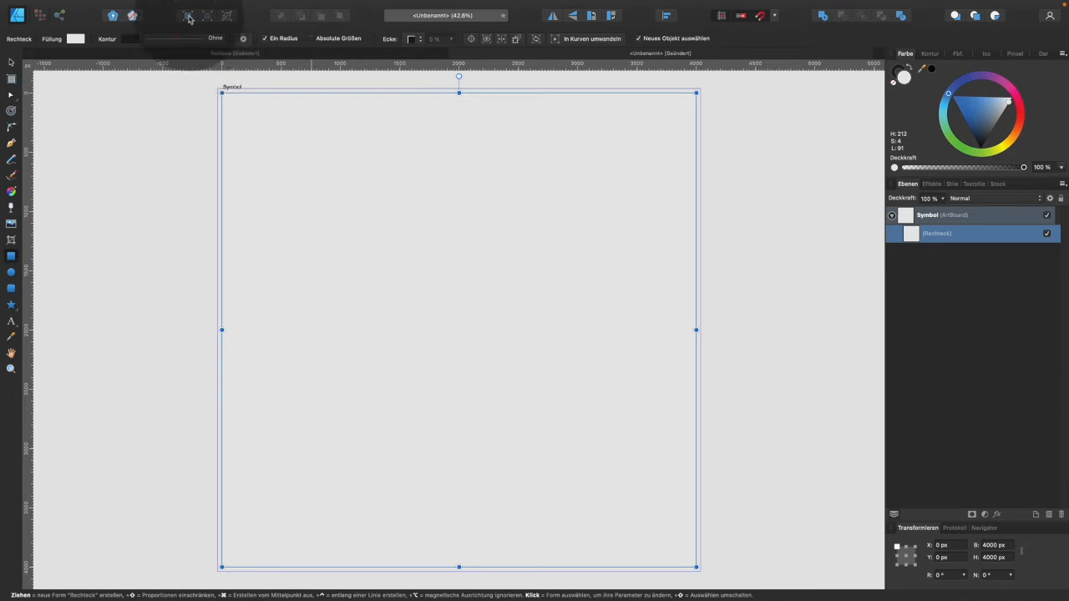
Step: Show the Symbole studio and detach it so it floats beside the artboard
{"action": "mouse_move", "coordinate": [222, 4]}
{"action": "left_click", "coordinate": [297, 6]}
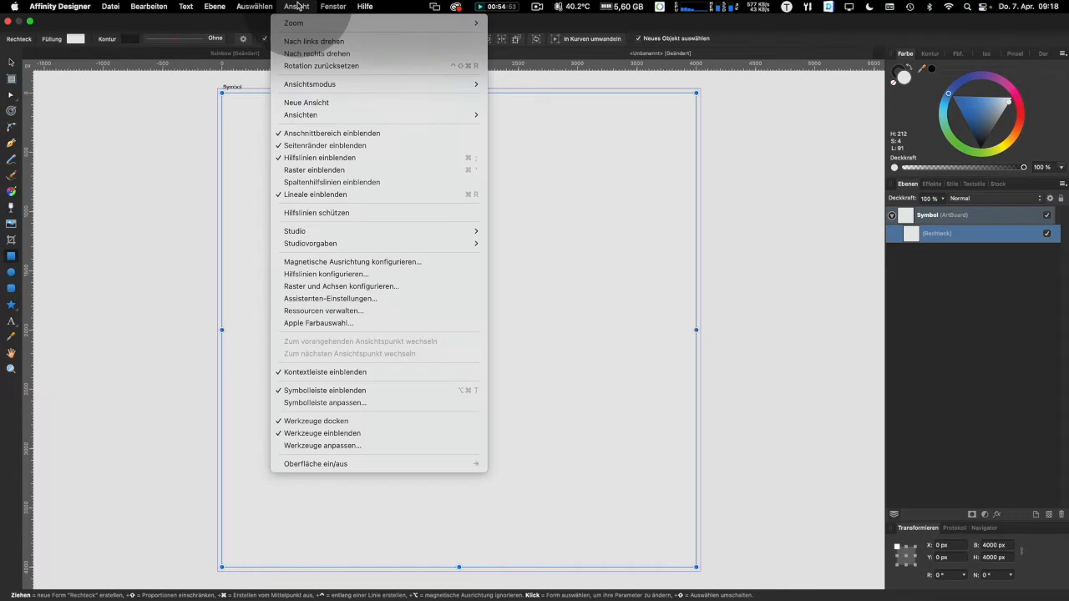
{"action": "mouse_move", "coordinate": [409, 231]}
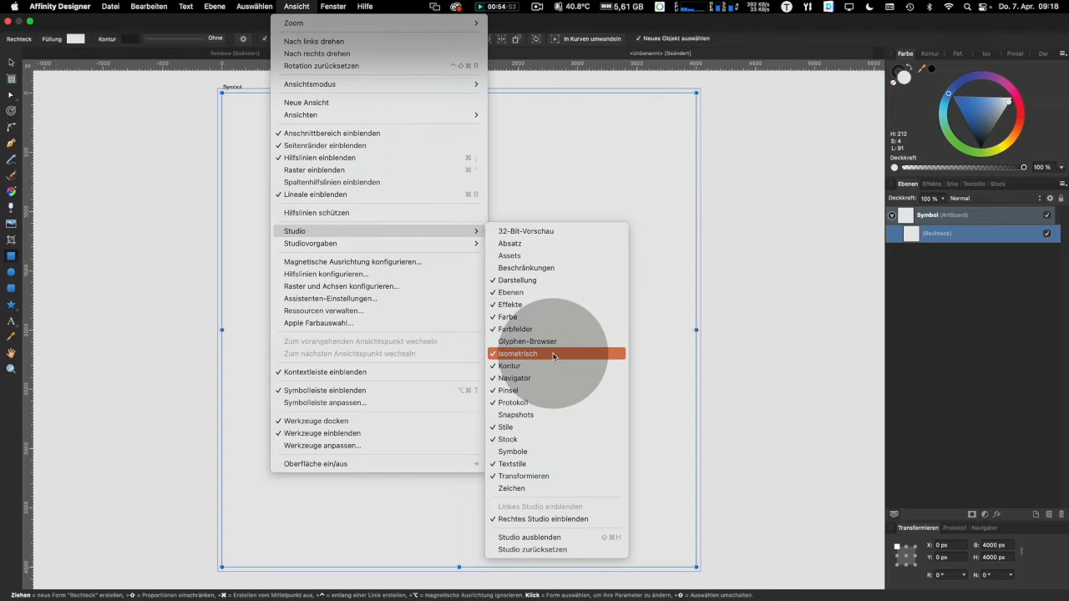
{"action": "left_click", "coordinate": [551, 452]}
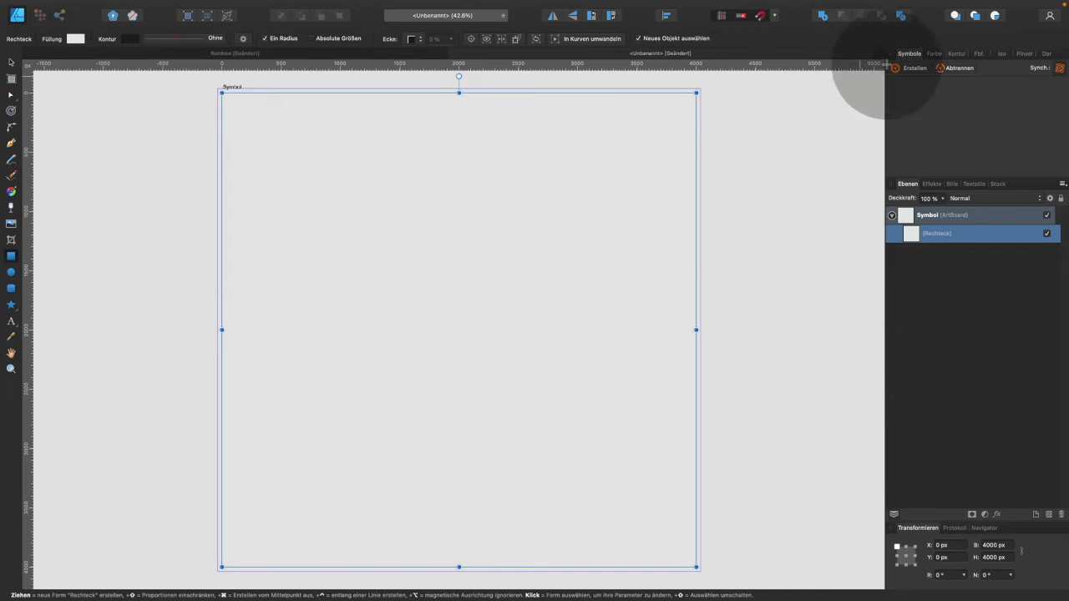
{"action": "left_click_drag", "start_coordinate": [900, 53], "coordinate": [735, 85]}
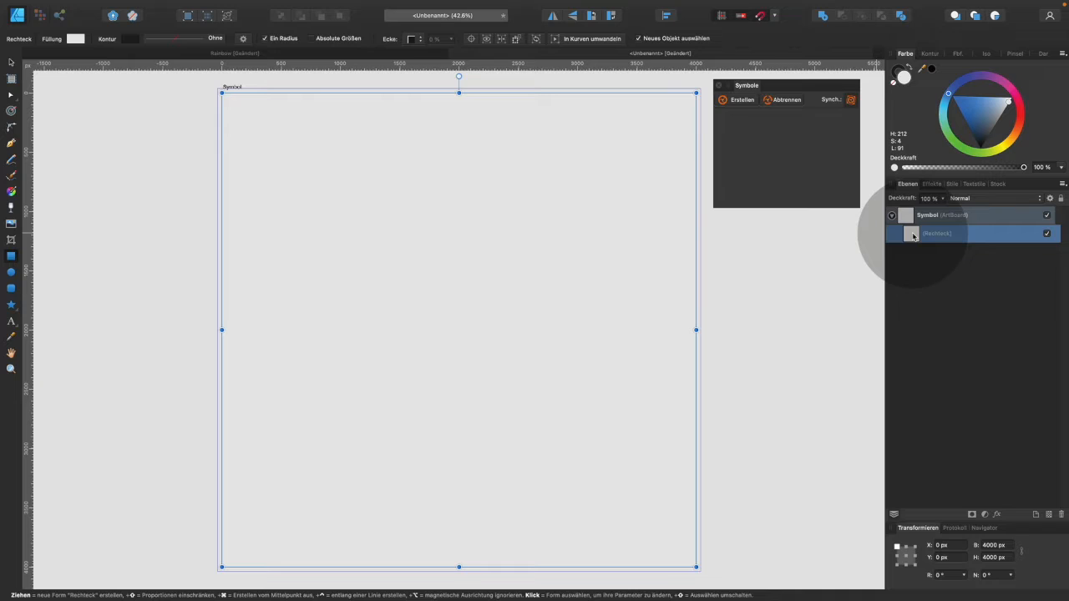
Step: Create a symbol from the rectangle, expand it in the layer list, and dock the Symbole studio beside Farbe
{"action": "left_click", "coordinate": [734, 100]}
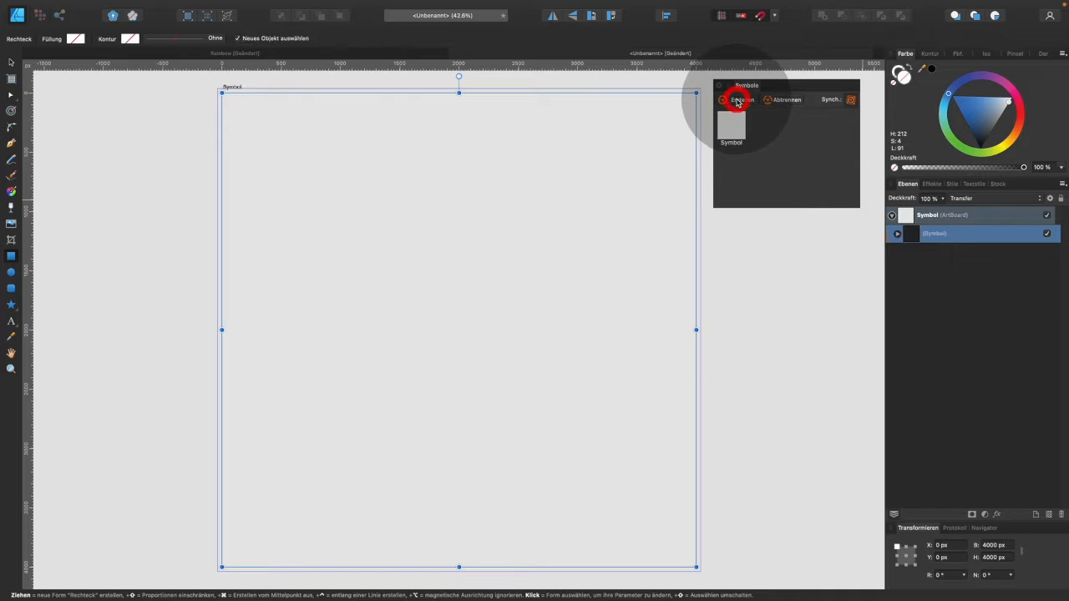
{"action": "left_click", "coordinate": [897, 234]}
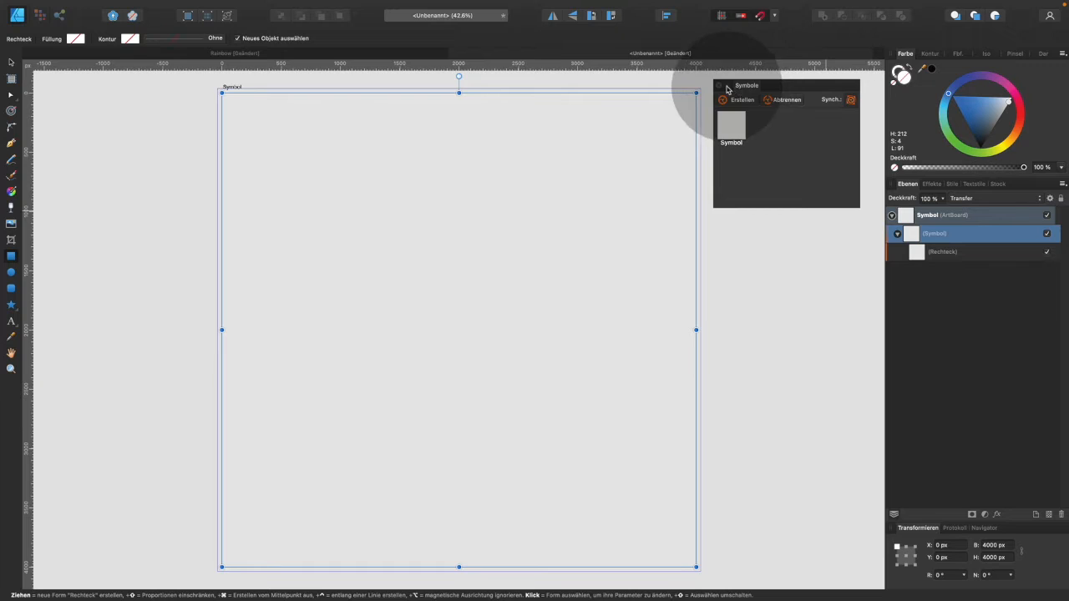
{"action": "left_click_drag", "start_coordinate": [794, 86], "coordinate": [906, 56]}
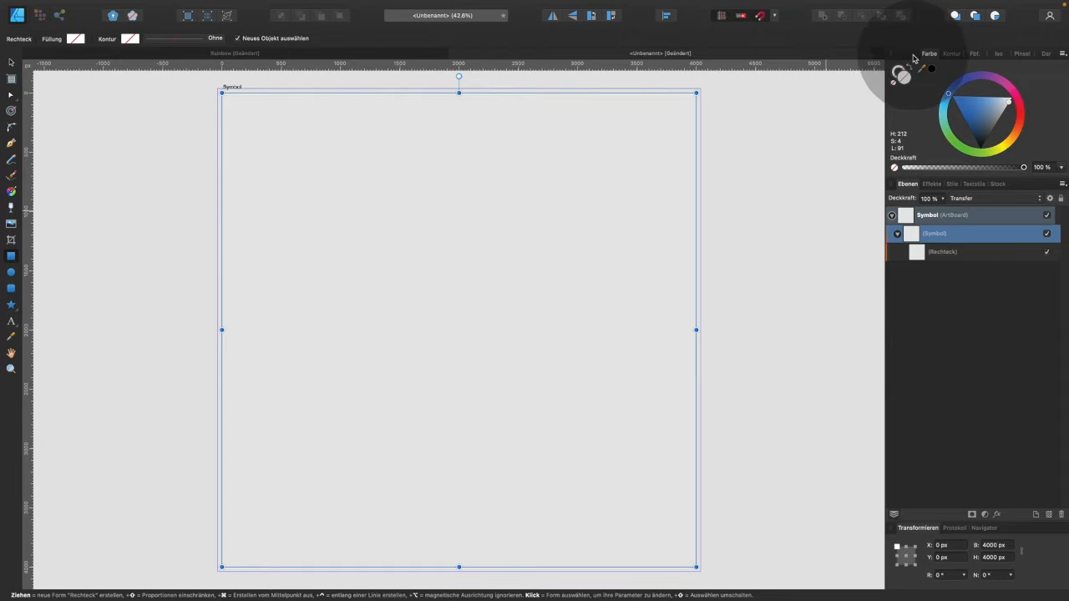
Step: Show the Symbole studio, collapse the symbol's layers, and draw a second artboard about 5373 × 6151 px beside the Symbol artboard
{"action": "left_click", "coordinate": [910, 54]}
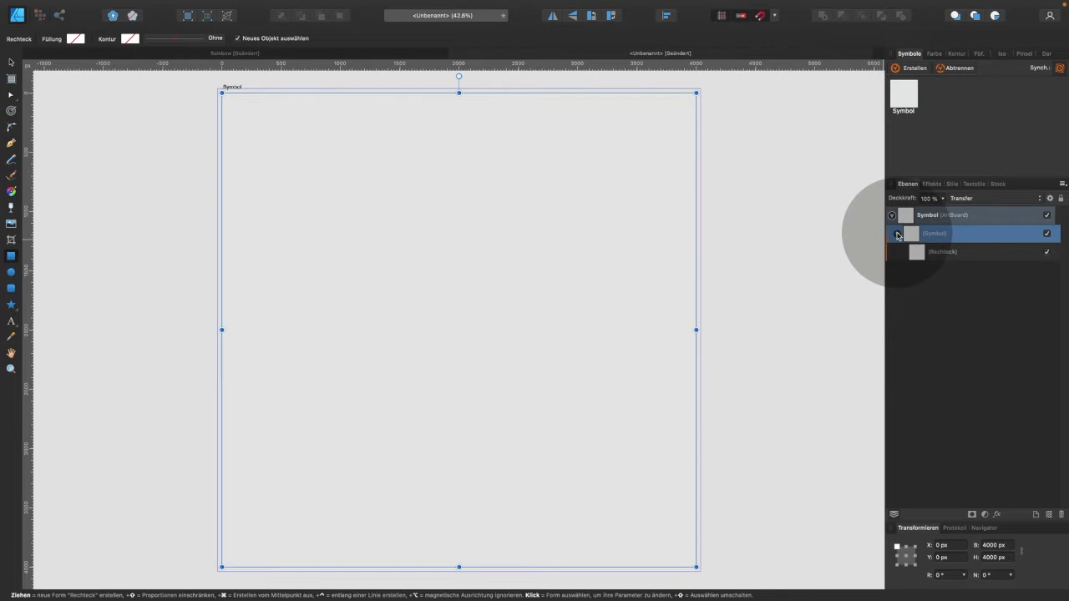
{"action": "left_click", "coordinate": [896, 234]}
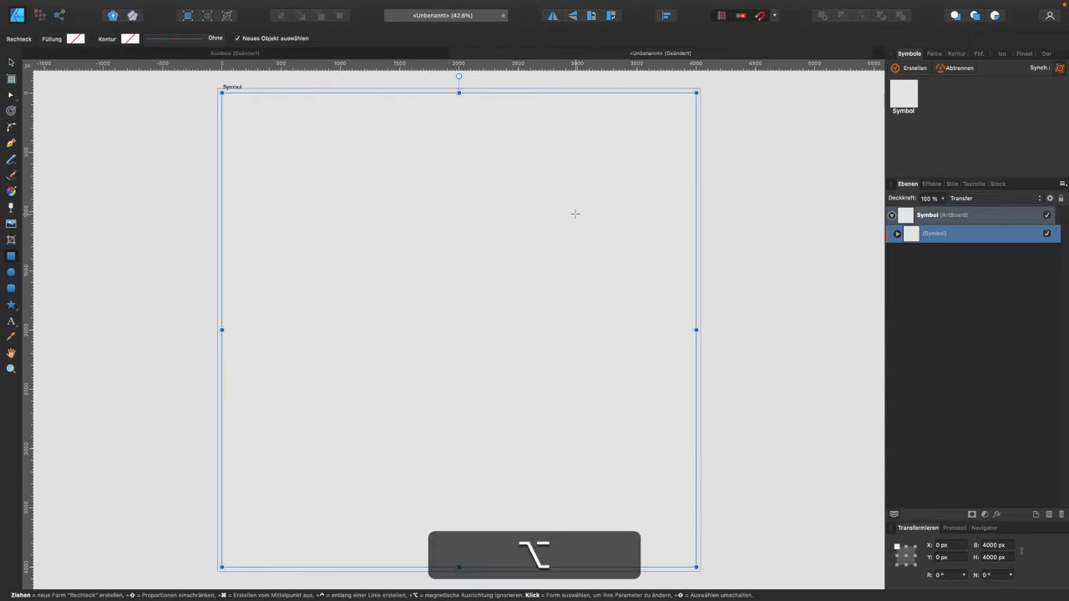
{"action": "left_click", "coordinate": [493, 208], "text": "alt"}
{"action": "scroll", "coordinate": [493, 209], "scroll_direction": "down", "scroll_amount": 1}
{"action": "scroll", "coordinate": [493, 209], "scroll_direction": "right", "scroll_amount": 2}
{"action": "left_click", "coordinate": [8, 64]}
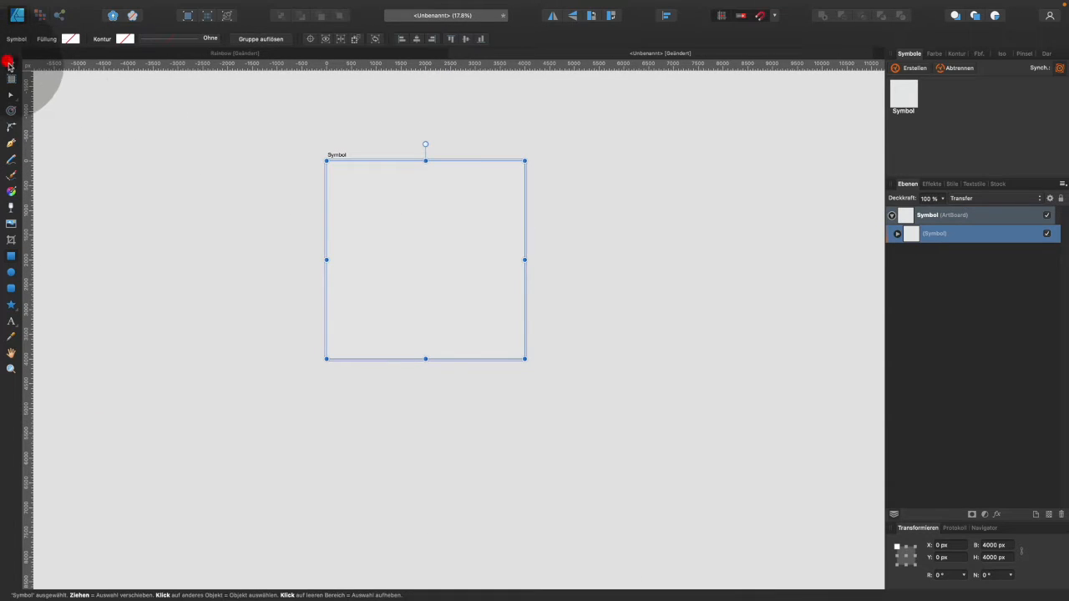
{"action": "left_click_drag", "start_coordinate": [195, 155], "coordinate": [12, 80]}
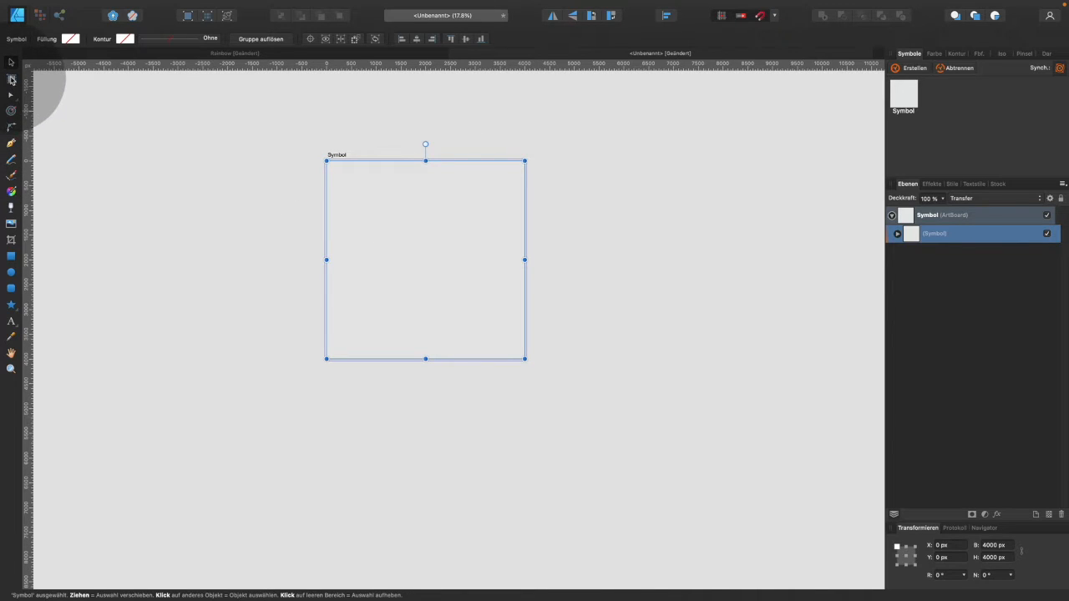
{"action": "left_click", "coordinate": [12, 80]}
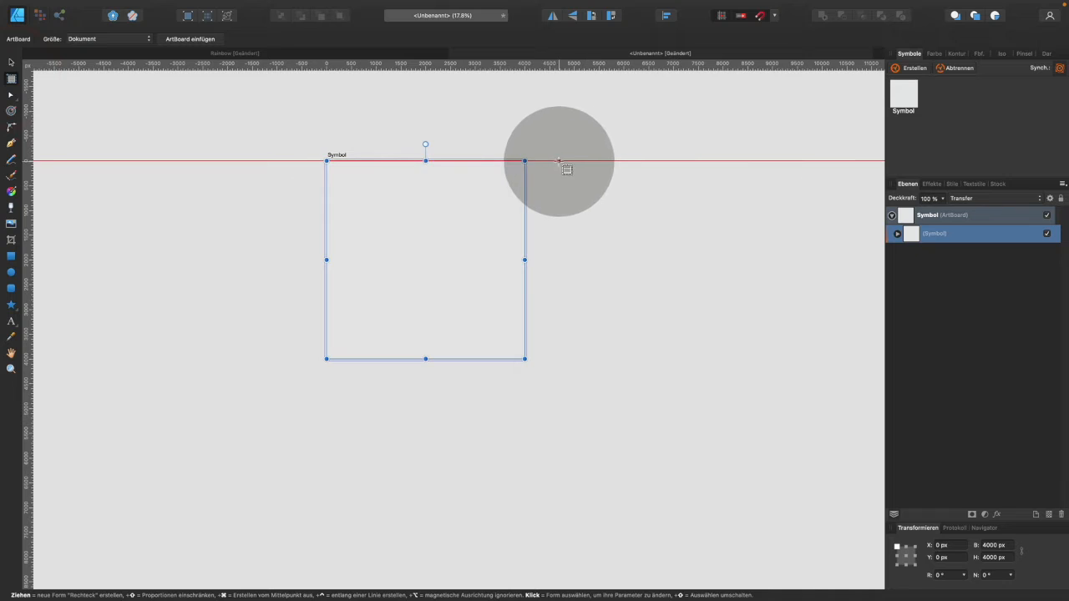
{"action": "left_click_drag", "start_coordinate": [561, 160], "coordinate": [827, 465]}
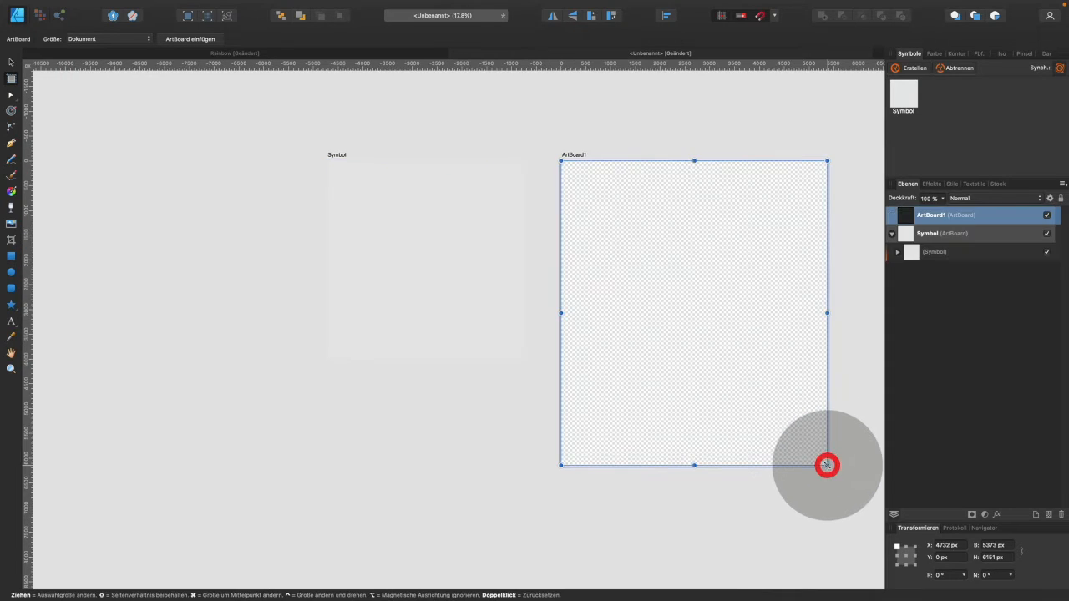
Step: Set the new artboard's width and height to 8000 px each
{"action": "left_click", "coordinate": [987, 546]}
{"action": "type", "text": "8000"}
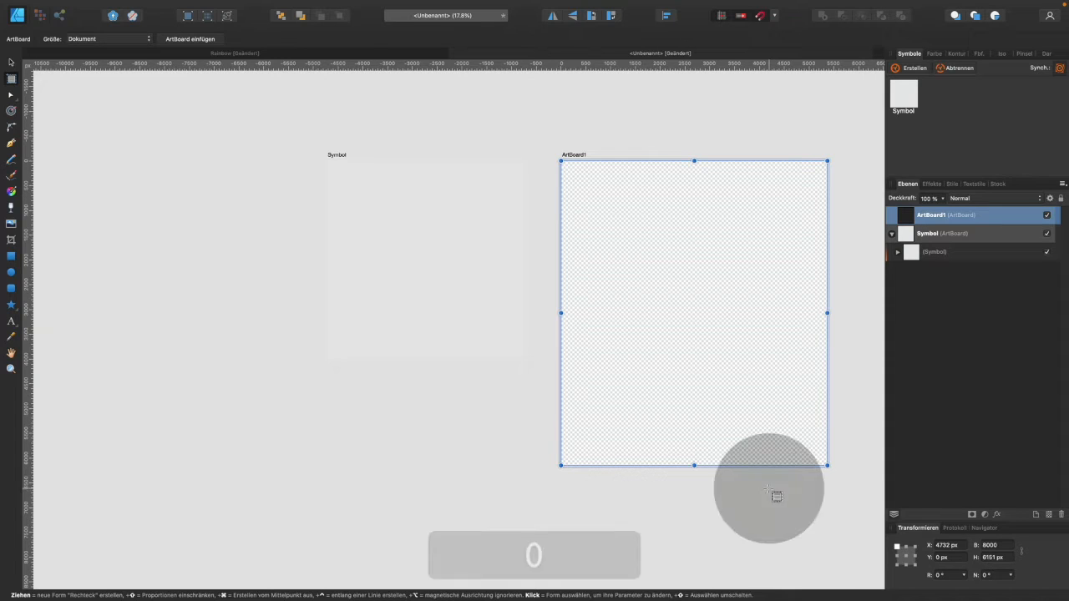
{"action": "left_click", "coordinate": [993, 558]}
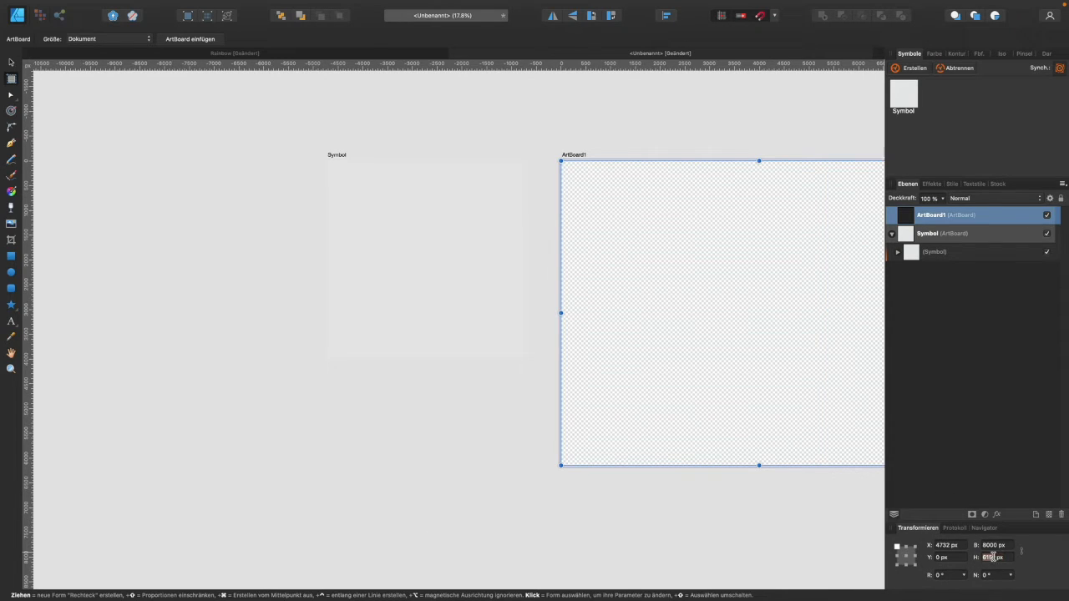
{"action": "type", "text": "8000"}
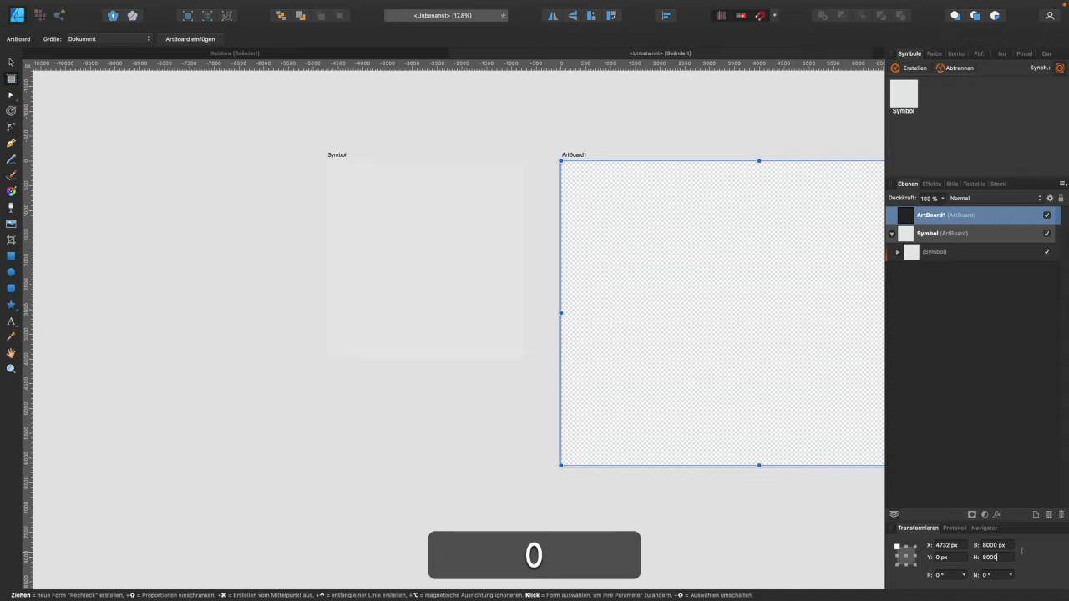
{"action": "key", "text": "Return"}
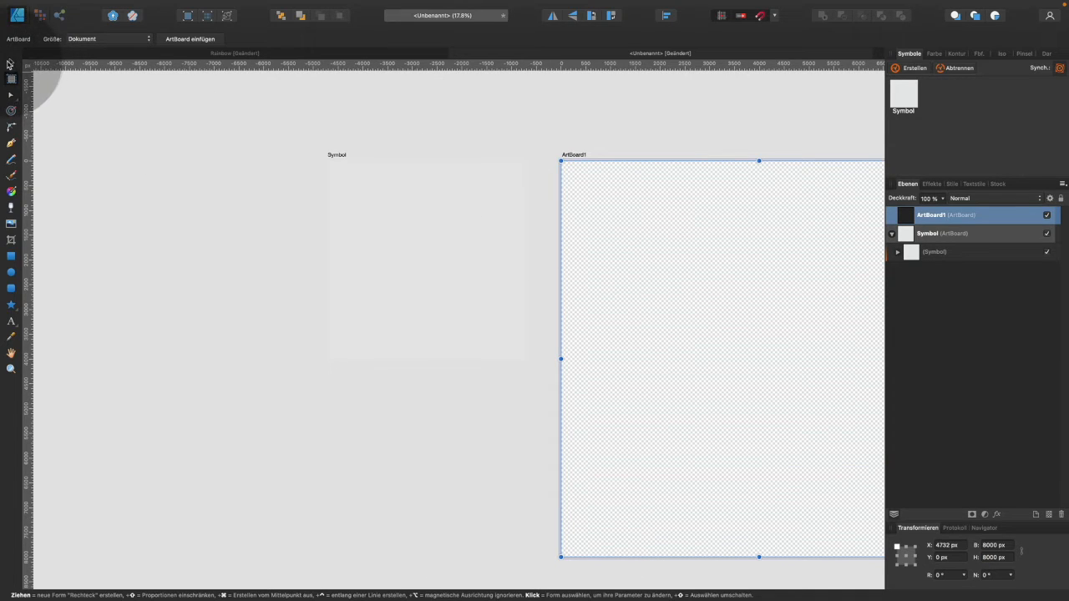
Step: Collapse the Symbol artboard in the layer list and move the 8000 px artboard below it
{"action": "left_click", "coordinate": [10, 63]}
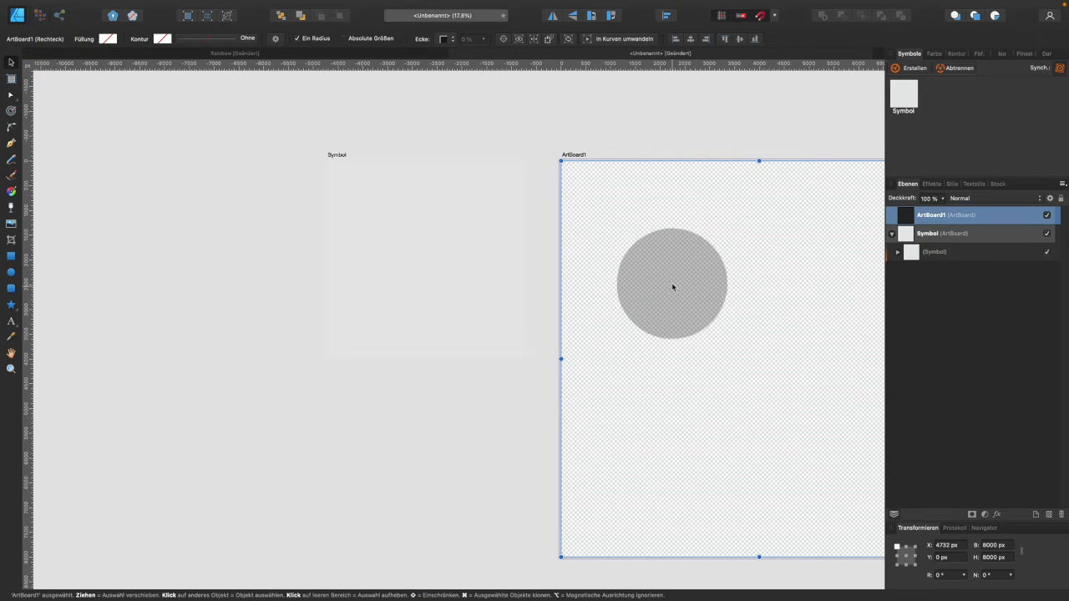
{"action": "scroll", "coordinate": [670, 283], "scroll_direction": "right", "scroll_amount": 2}
{"action": "scroll", "coordinate": [669, 284], "scroll_direction": "right", "scroll_amount": 4}
{"action": "scroll", "coordinate": [669, 286], "scroll_direction": "down", "scroll_amount": 2}
{"action": "left_click", "coordinate": [668, 287]}
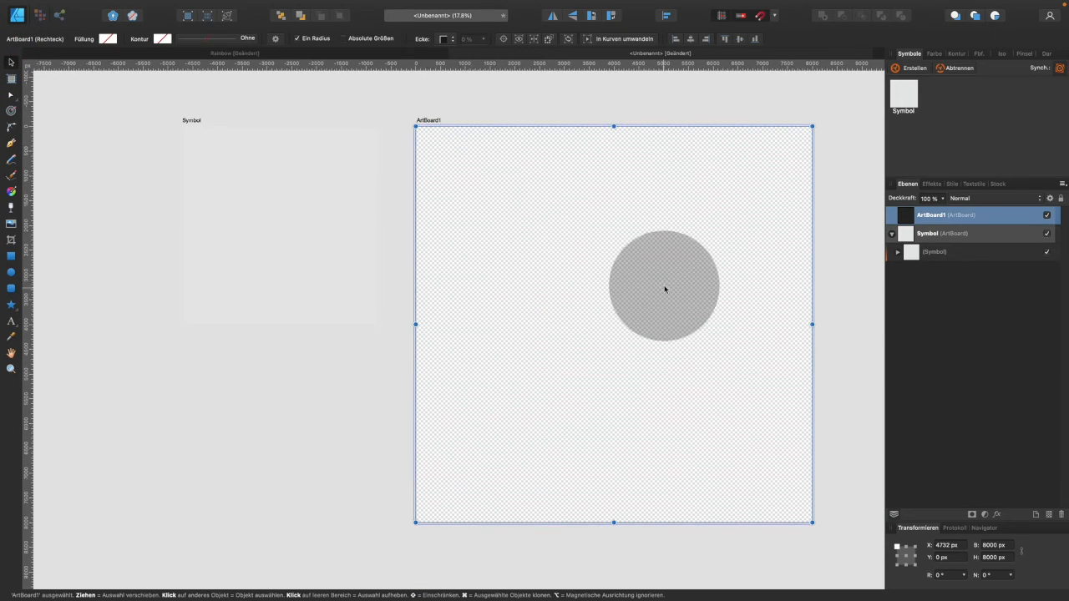
{"action": "left_click", "coordinate": [907, 216]}
{"action": "left_click", "coordinate": [909, 216]}
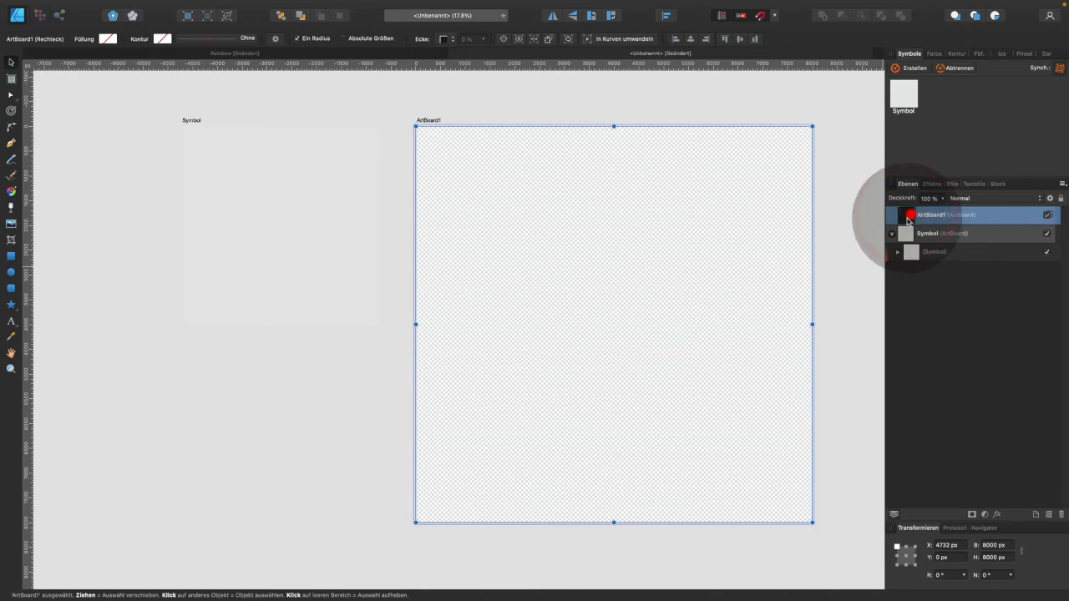
{"action": "left_click", "coordinate": [892, 235]}
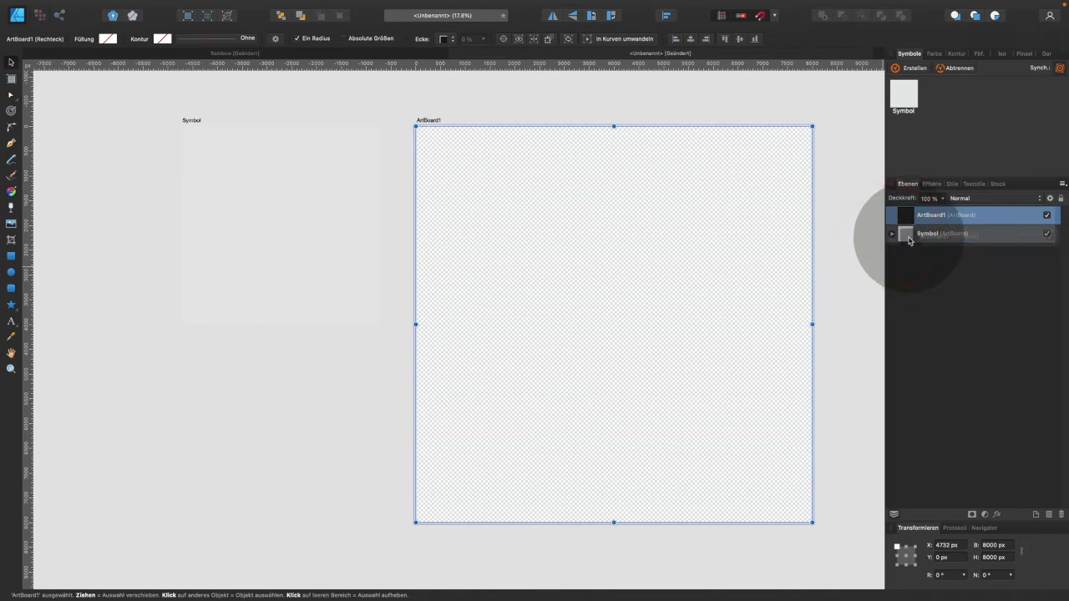
{"action": "left_click_drag", "start_coordinate": [907, 217], "coordinate": [908, 246]}
Step: Rename the 8000 px artboard as Muster
{"action": "double_click", "coordinate": [926, 233]}
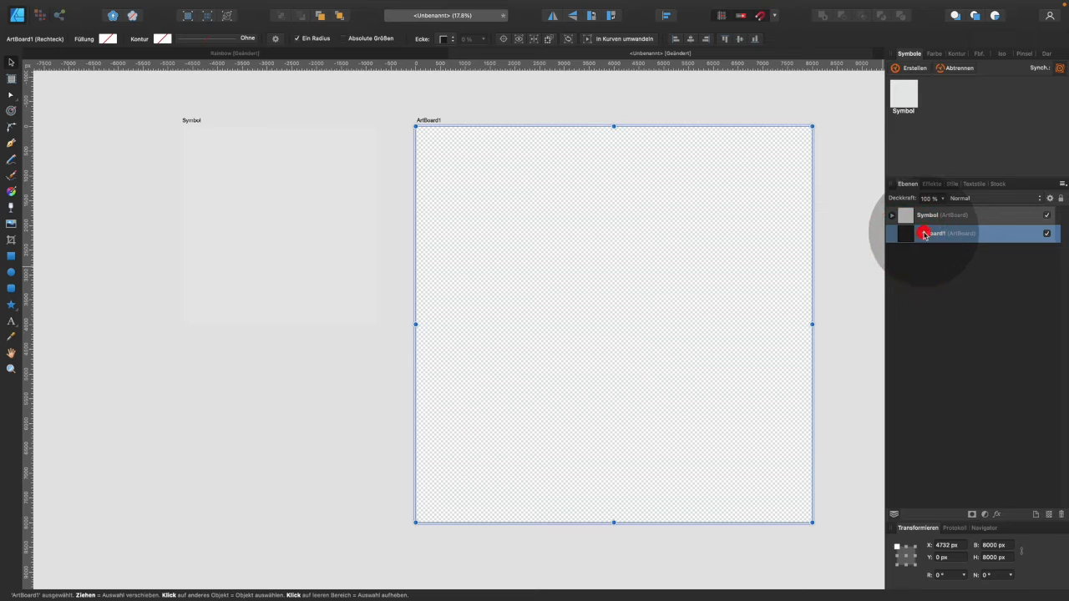
{"action": "type", "text": "Muster"}
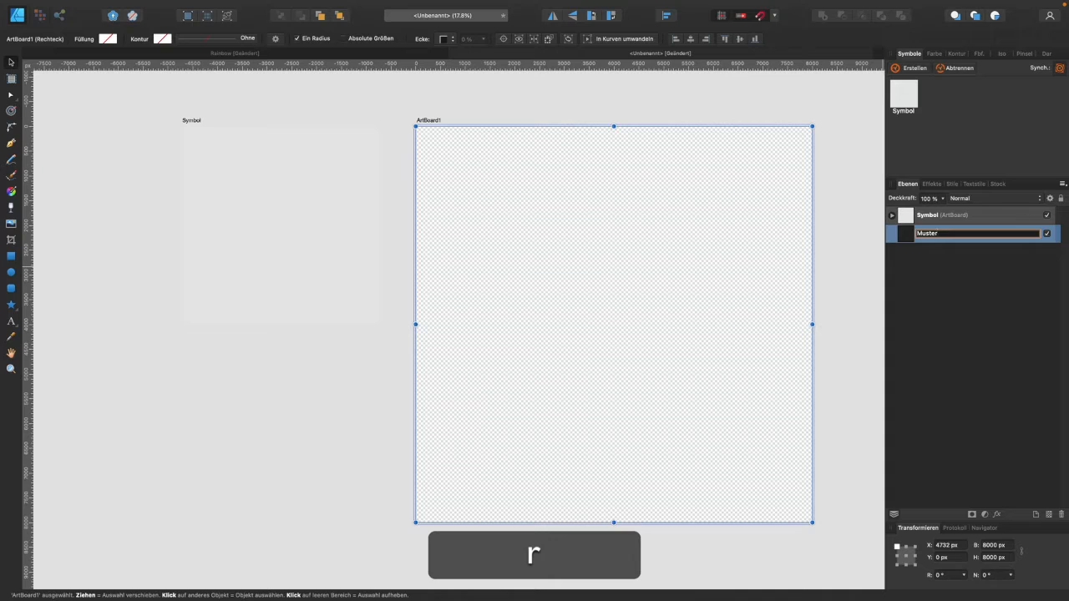
{"action": "key", "text": "Return"}
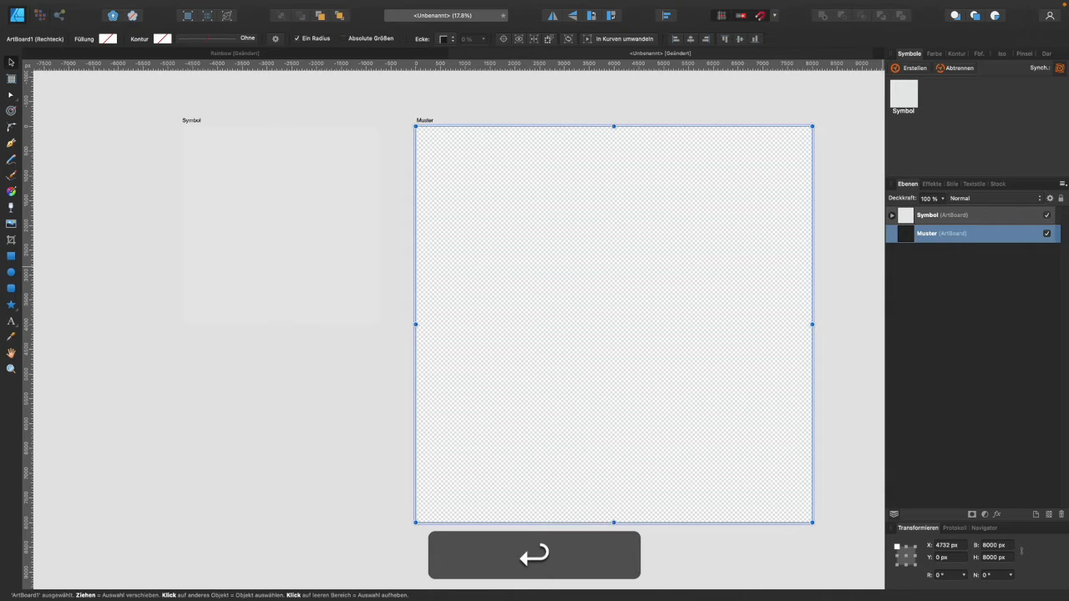
Step: Expand the Symbol artboard in the layer list and select the symbol inside it
{"action": "left_click", "coordinate": [11, 64]}
{"action": "left_click_drag", "start_coordinate": [268, 158], "coordinate": [941, 216]}
{"action": "left_click", "coordinate": [916, 217]}
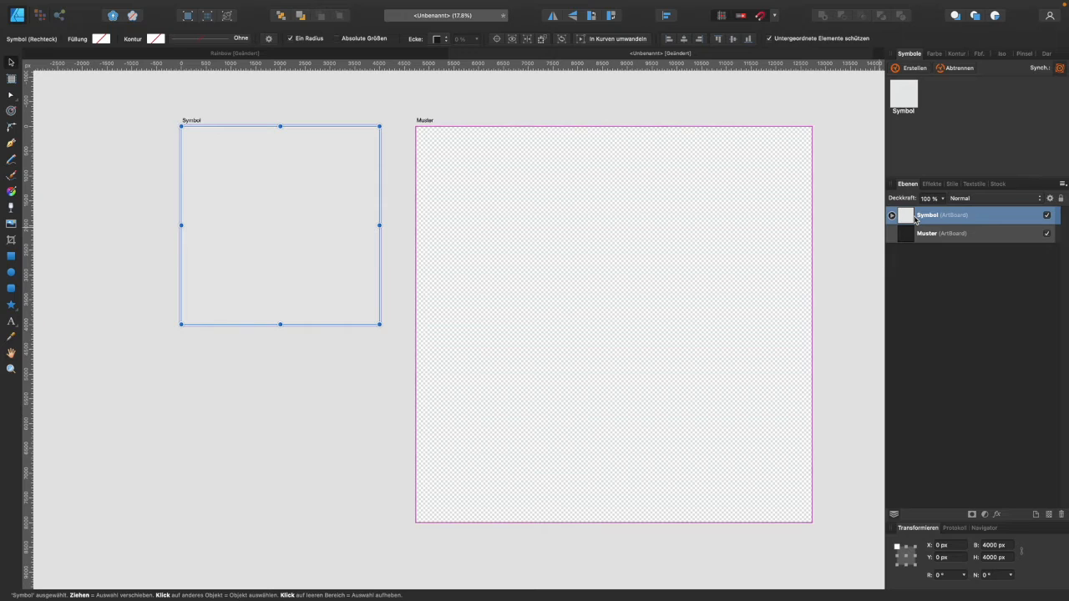
{"action": "left_click", "coordinate": [892, 216]}
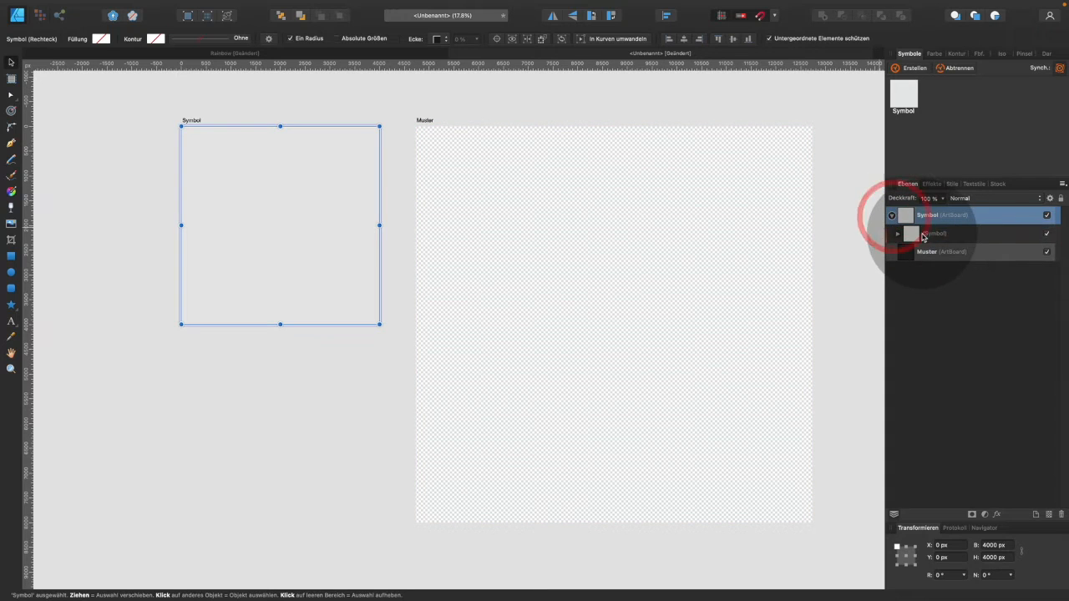
{"action": "left_click", "coordinate": [913, 233]}
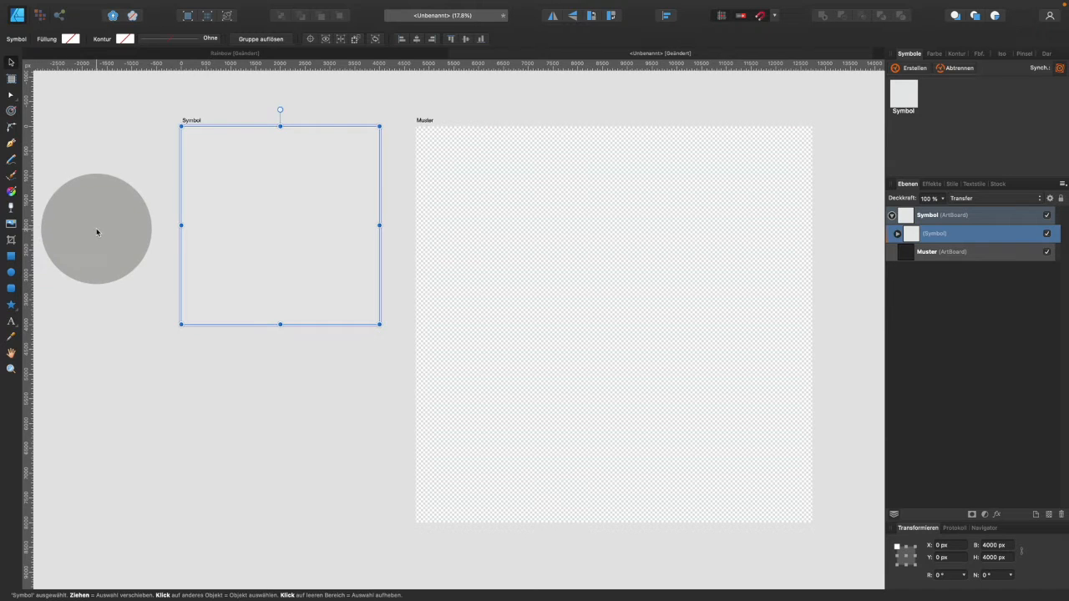
Step: Fill the rectangle inside the symbol with a light beige of H 49, S 27, L 90
{"action": "left_click", "coordinate": [935, 53]}
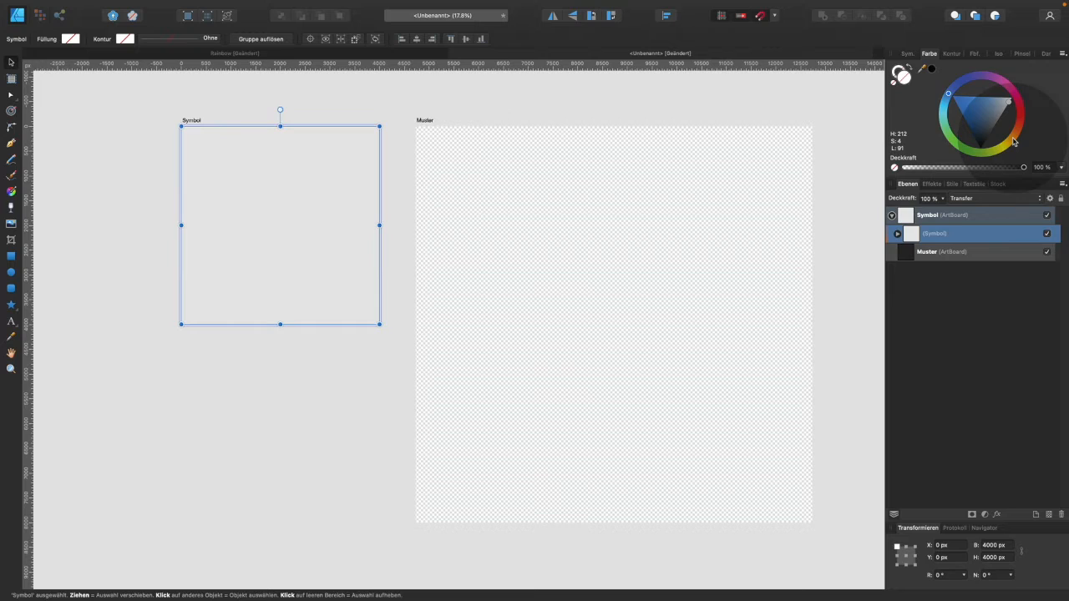
{"action": "left_click", "coordinate": [904, 78]}
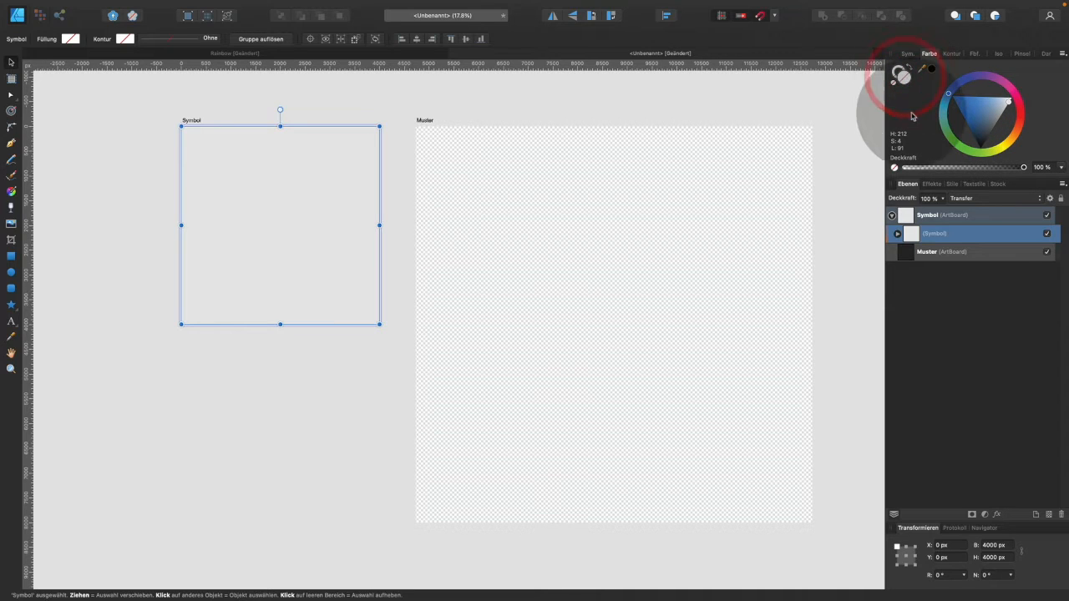
{"action": "left_click", "coordinate": [898, 234]}
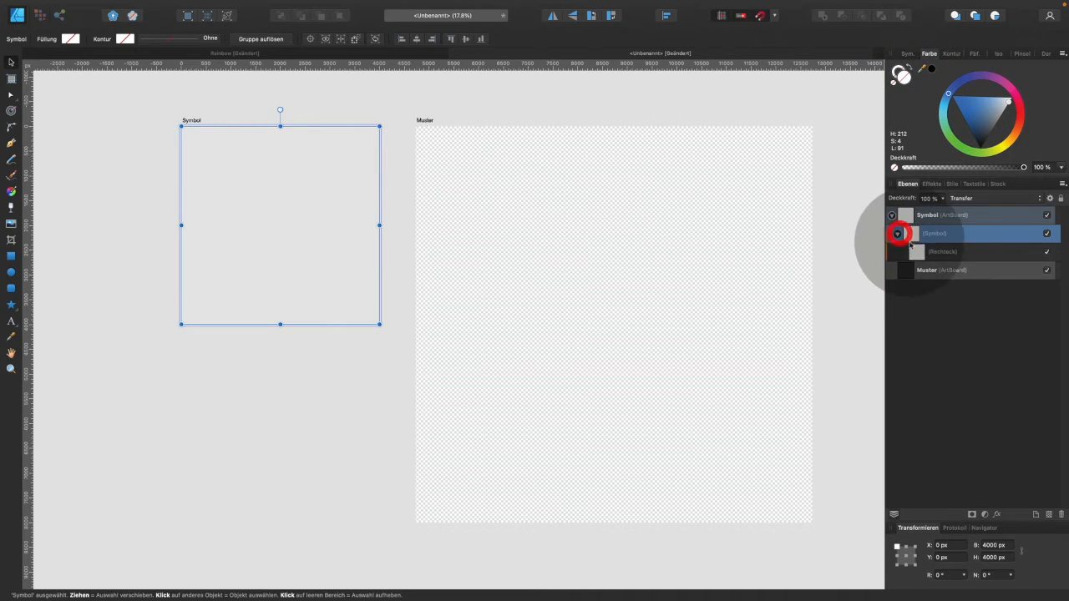
{"action": "left_click", "coordinate": [919, 251]}
{"action": "mouse_move", "coordinate": [1017, 149]}
{"action": "left_mouse_down"}
{"action": "mouse_move", "coordinate": [989, 121]}
{"action": "mouse_move", "coordinate": [999, 134]}
{"action": "mouse_move", "coordinate": [954, 121]}
{"action": "left_mouse_up"}
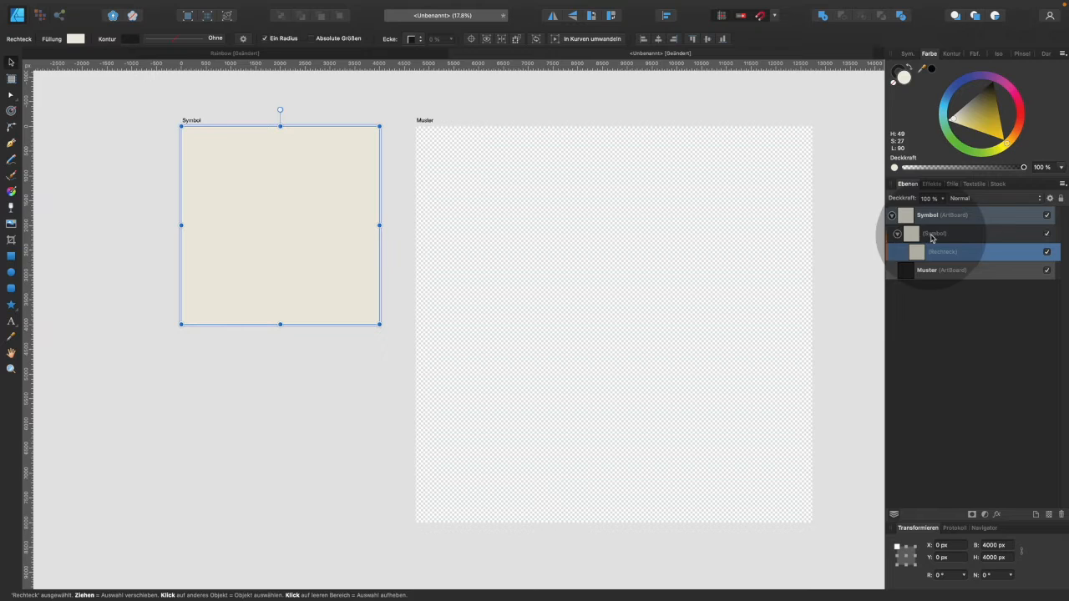
Step: Collapse the symbol in the layer list and select it as a whole instead of its rectangle
{"action": "left_click", "coordinate": [897, 234]}
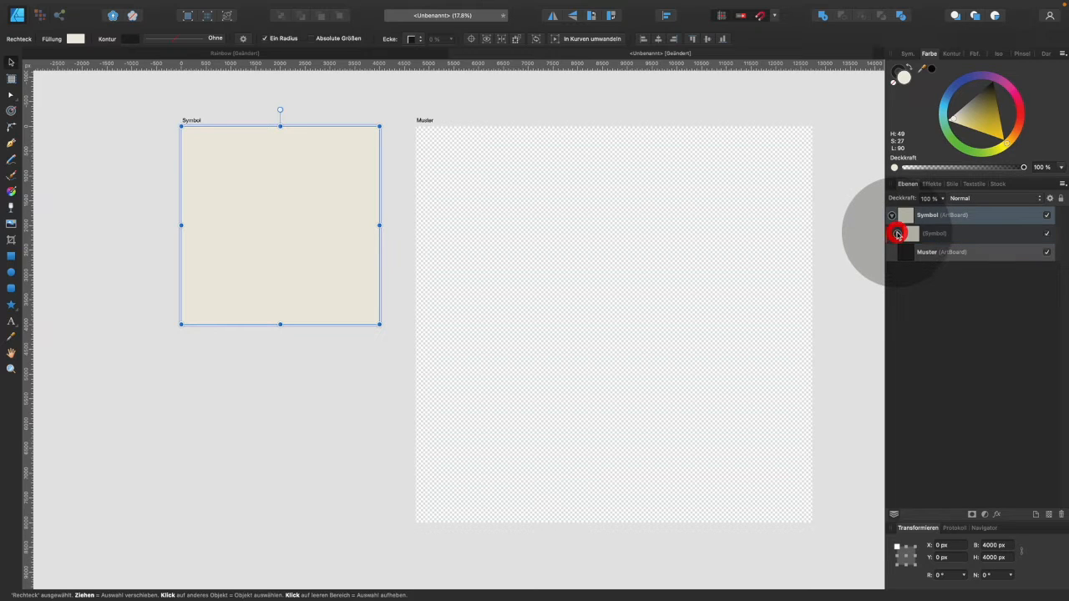
{"action": "left_click", "coordinate": [936, 235]}
{"action": "left_click", "coordinate": [946, 254]}
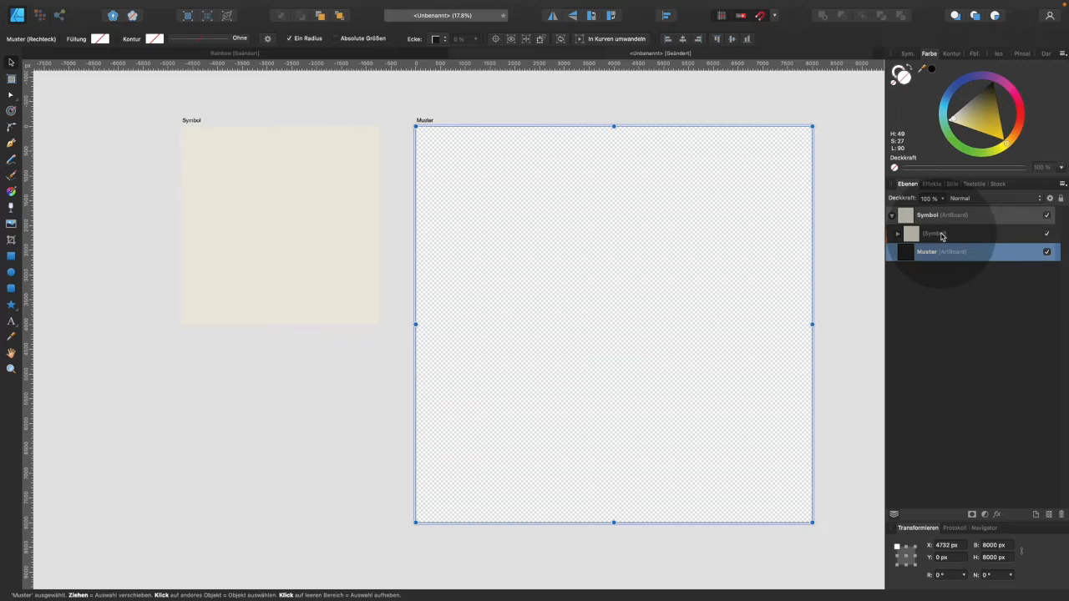
{"action": "left_click", "coordinate": [941, 237]}
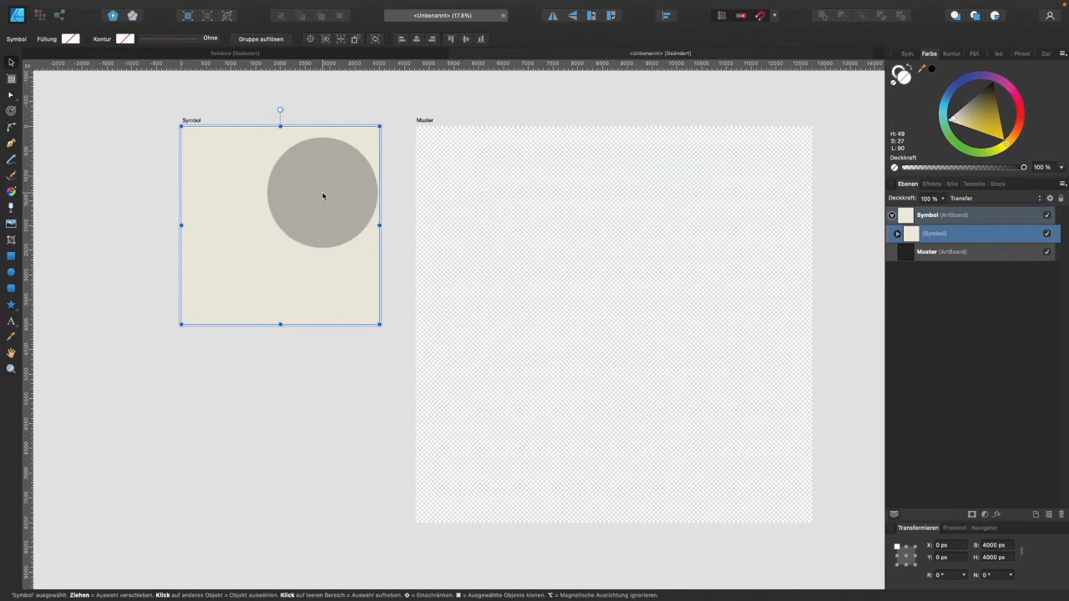
Step: Try to move the symbol itself onto the upper-left quarter of the Muster artboard, and undo the move
{"action": "key", "text": "shift"}
{"action": "left_click_drag", "start_coordinate": [323, 196], "coordinate": [556, 196]}
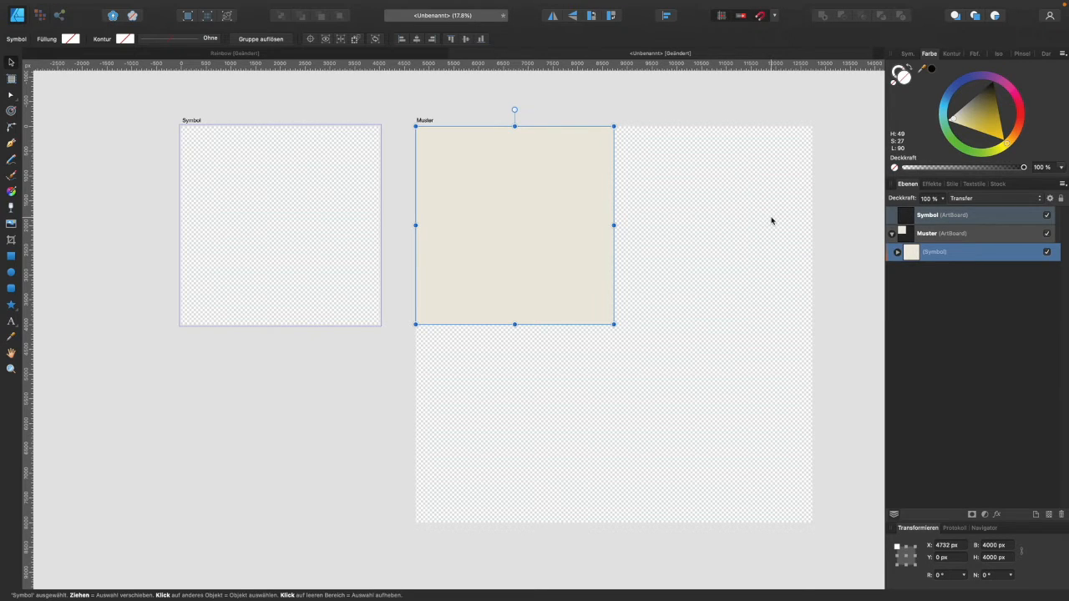
{"action": "key", "text": "super+z"}
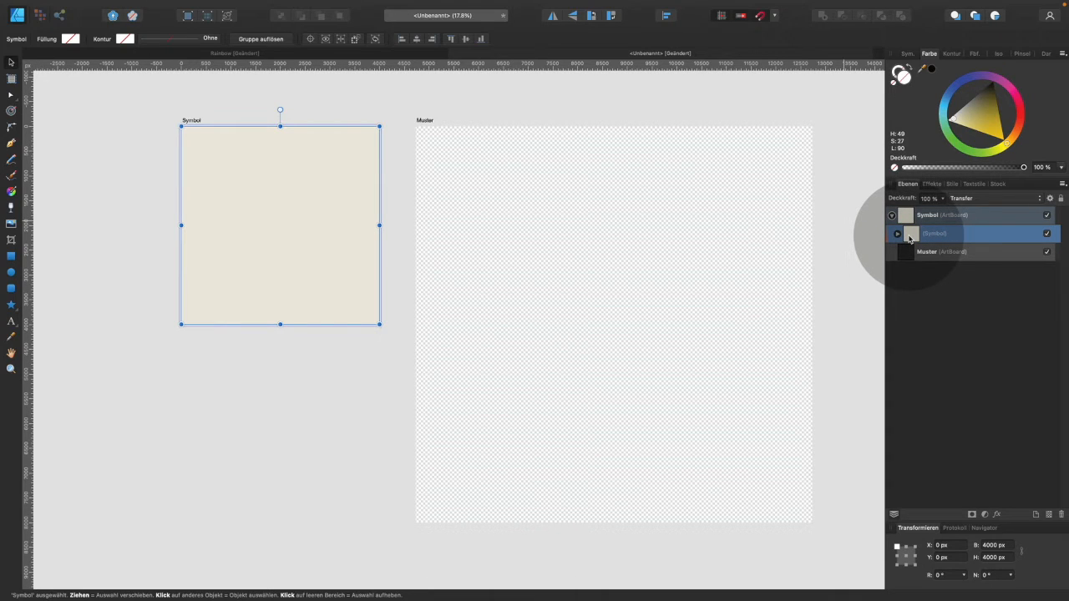
Step: Duplicate the symbol onto the Muster artboard and snap the copy to the artboard's upper-left corner at X 4732 px
{"action": "key", "text": "alt"}
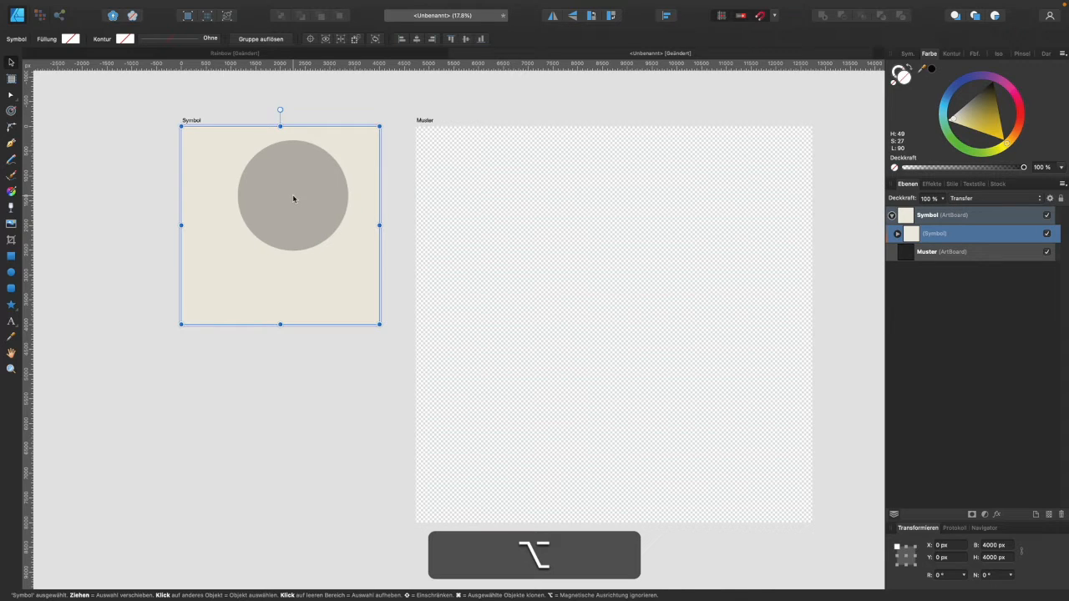
{"action": "left_click_drag", "start_coordinate": [278, 197], "coordinate": [511, 195]}
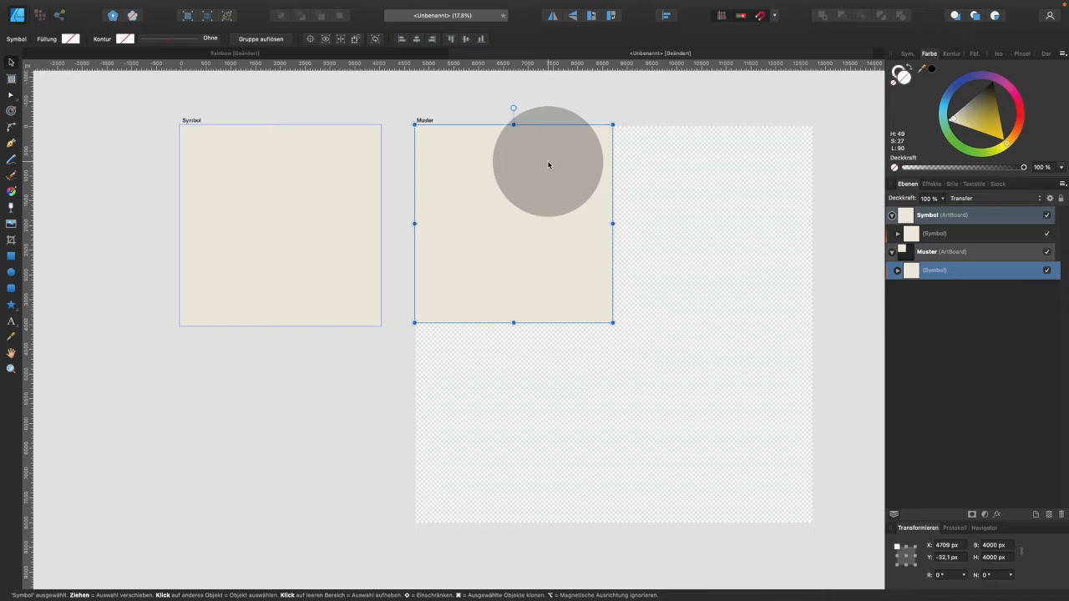
{"action": "mouse_move", "coordinate": [528, 162]}
{"action": "left_mouse_down"}
{"action": "mouse_move", "coordinate": [543, 175]}
{"action": "mouse_move", "coordinate": [527, 160]}
{"action": "left_mouse_up"}
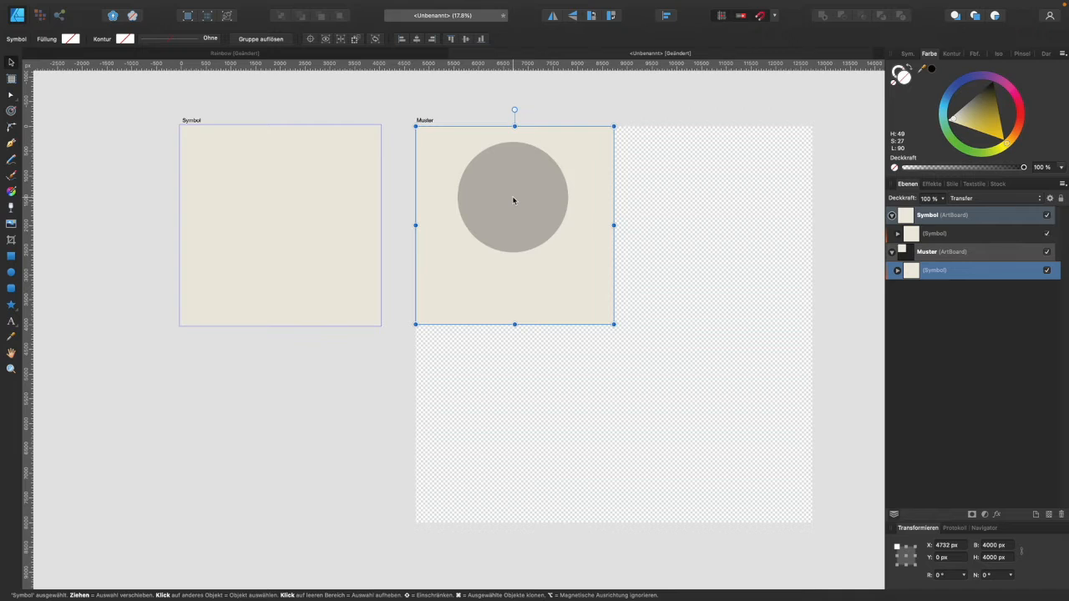
Step: Duplicate the copy straight down to fill the lower-left quarter of the Muster artboard, and clear the selection
{"action": "key", "text": "alt"}
{"action": "left_click_drag", "start_coordinate": [513, 200], "coordinate": [515, 398]}
{"action": "left_click_drag", "start_coordinate": [451, 119], "coordinate": [487, 106]}
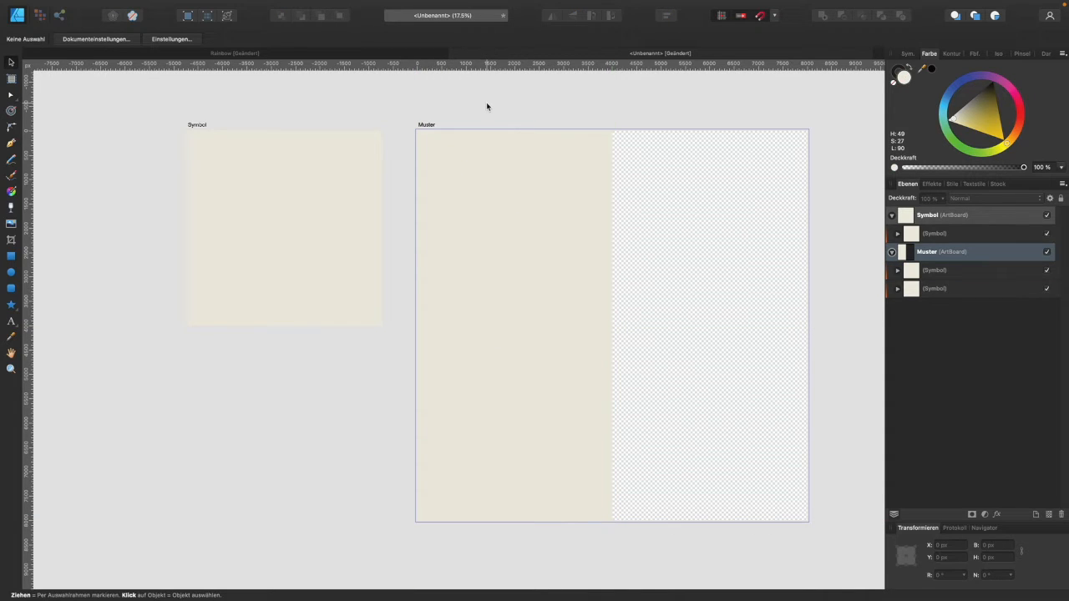
{"action": "left_click", "coordinate": [532, 193]}
{"action": "left_click", "coordinate": [564, 428]}
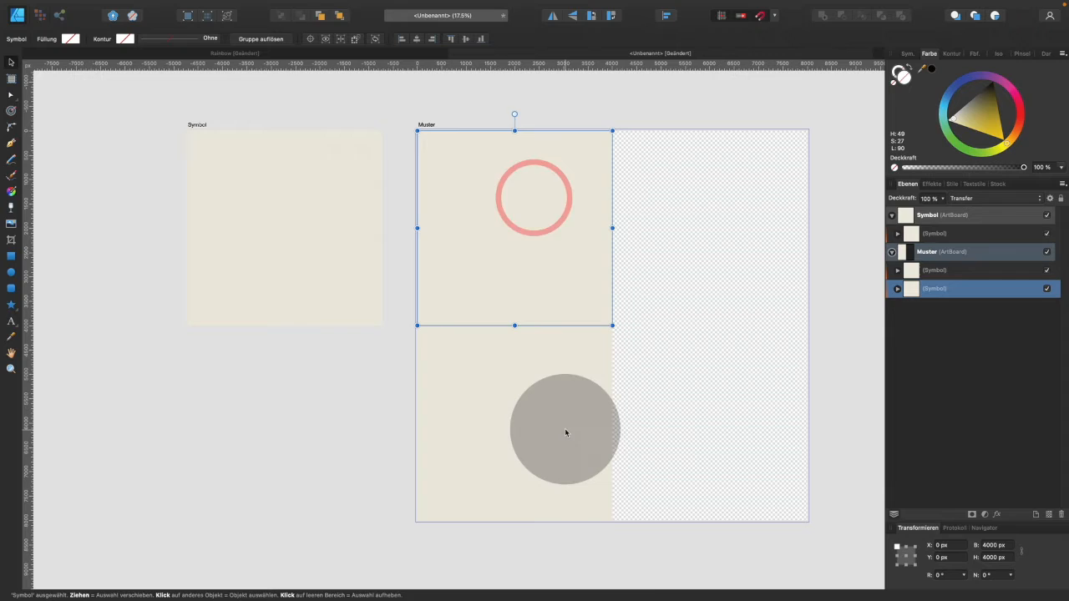
{"action": "left_click", "coordinate": [555, 268]}
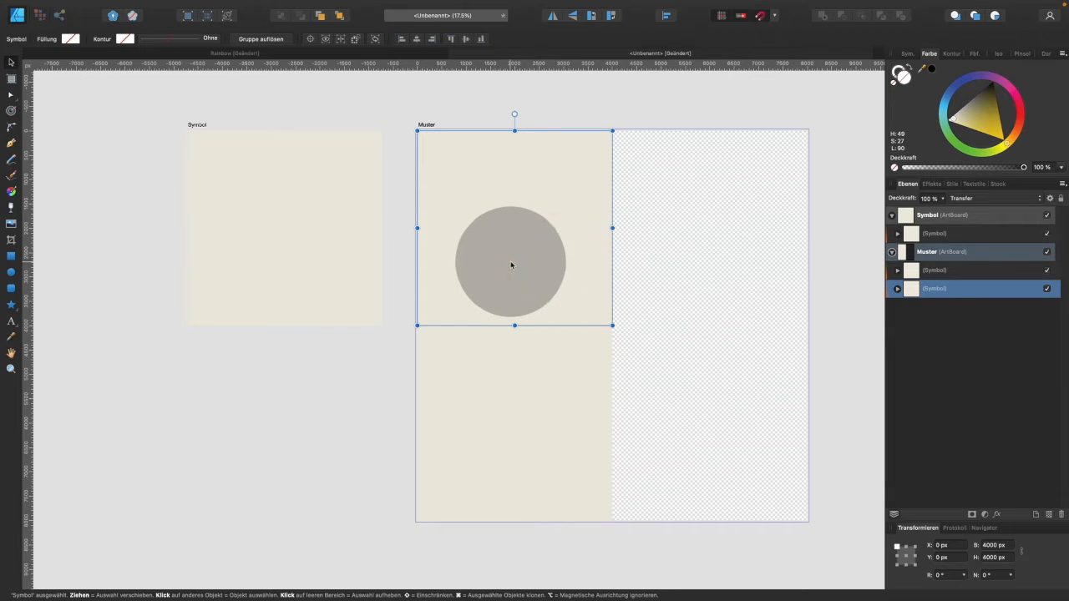
Step: Select the rectangle inside the Symbol artboard's symbol, draw a star about 1281 × 1185 px above it, and colour it light pink (H 343)
{"action": "left_click", "coordinate": [893, 252]}
{"action": "left_click", "coordinate": [897, 233]}
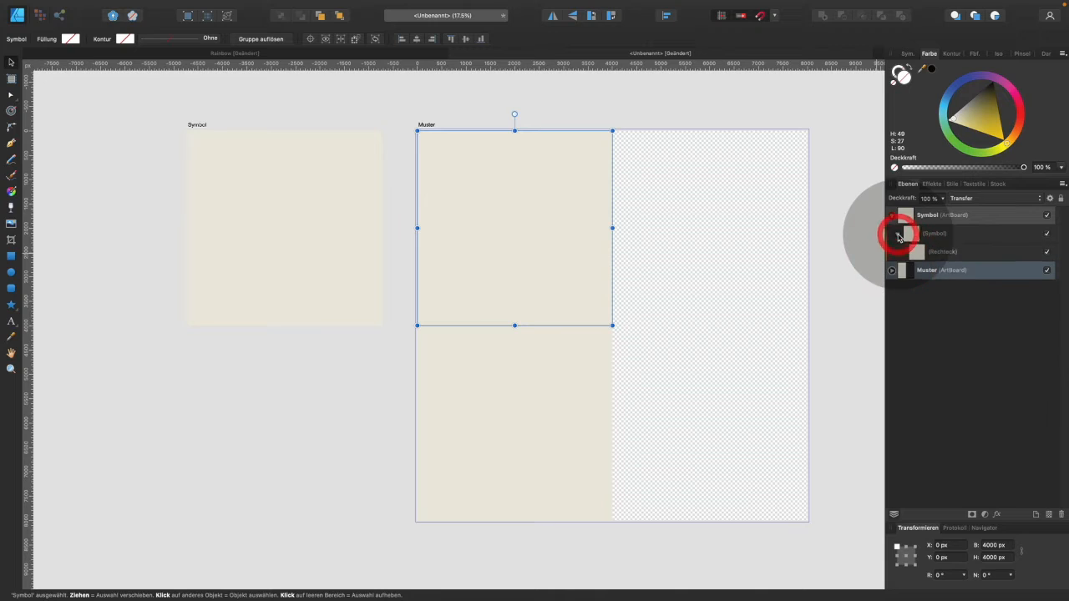
{"action": "left_click", "coordinate": [922, 254]}
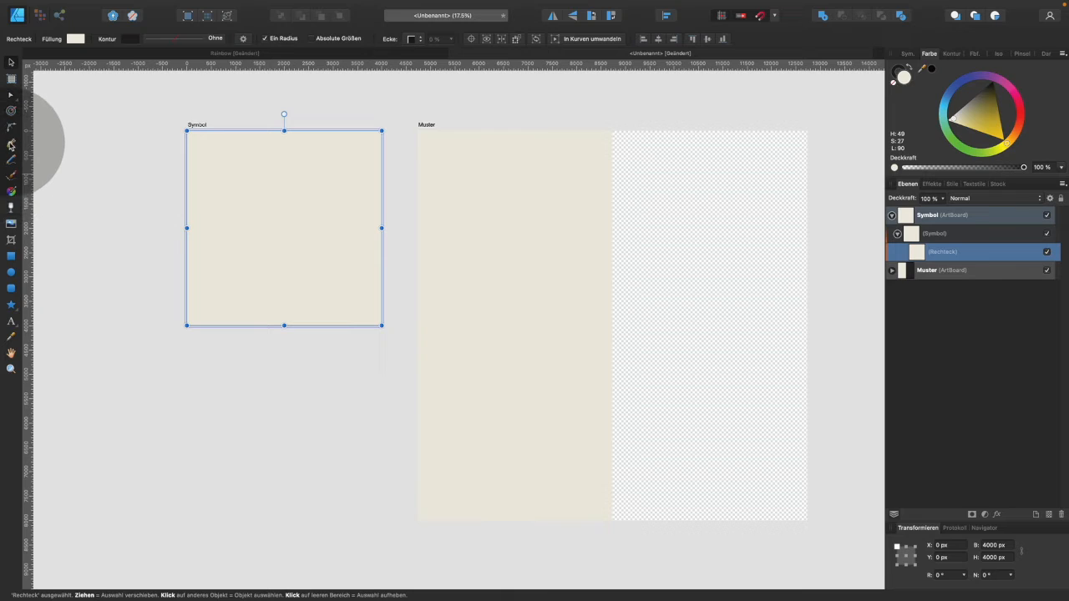
{"action": "left_click", "coordinate": [11, 307]}
{"action": "mouse_move", "coordinate": [247, 165]}
{"action": "left_mouse_down"}
{"action": "mouse_move", "coordinate": [308, 194]}
{"action": "mouse_move", "coordinate": [309, 223]}
{"action": "left_mouse_up"}
{"action": "left_click_drag", "start_coordinate": [1009, 146], "coordinate": [1023, 105]}
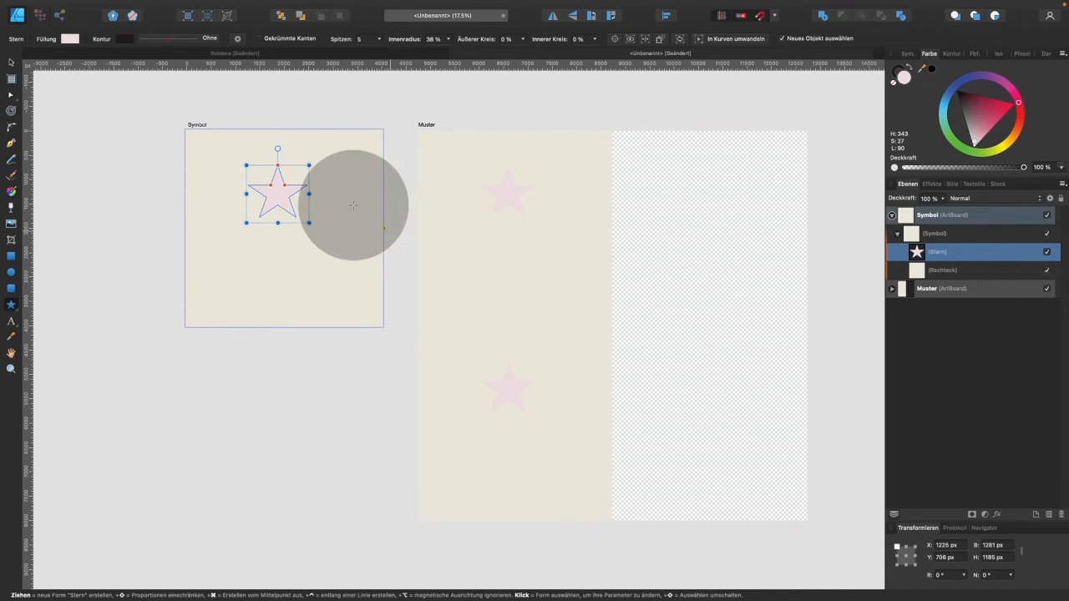
Step: Shift the test star inside the symbol to about X 1465 px, Y 928 px, and delete it
{"action": "left_click", "coordinate": [11, 62]}
{"action": "mouse_move", "coordinate": [284, 187]}
{"action": "left_mouse_down"}
{"action": "mouse_move", "coordinate": [284, 224]}
{"action": "mouse_move", "coordinate": [250, 181]}
{"action": "mouse_move", "coordinate": [303, 200]}
{"action": "mouse_move", "coordinate": [262, 210]}
{"action": "mouse_move", "coordinate": [300, 200]}
{"action": "mouse_move", "coordinate": [284, 217]}
{"action": "mouse_move", "coordinate": [286, 197]}
{"action": "left_mouse_up"}
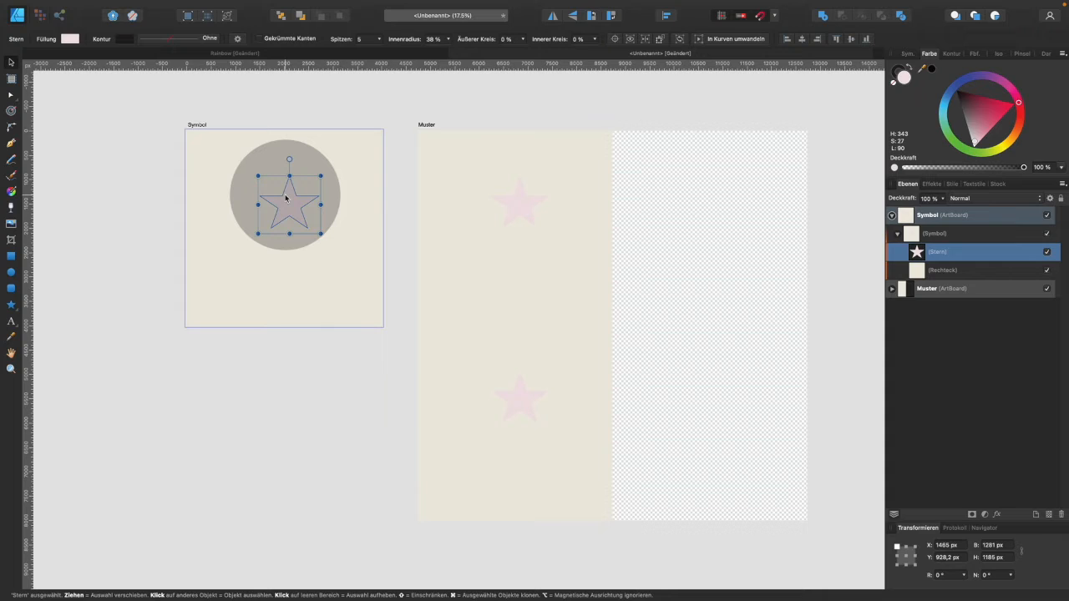
{"action": "key", "text": "BackSpace"}
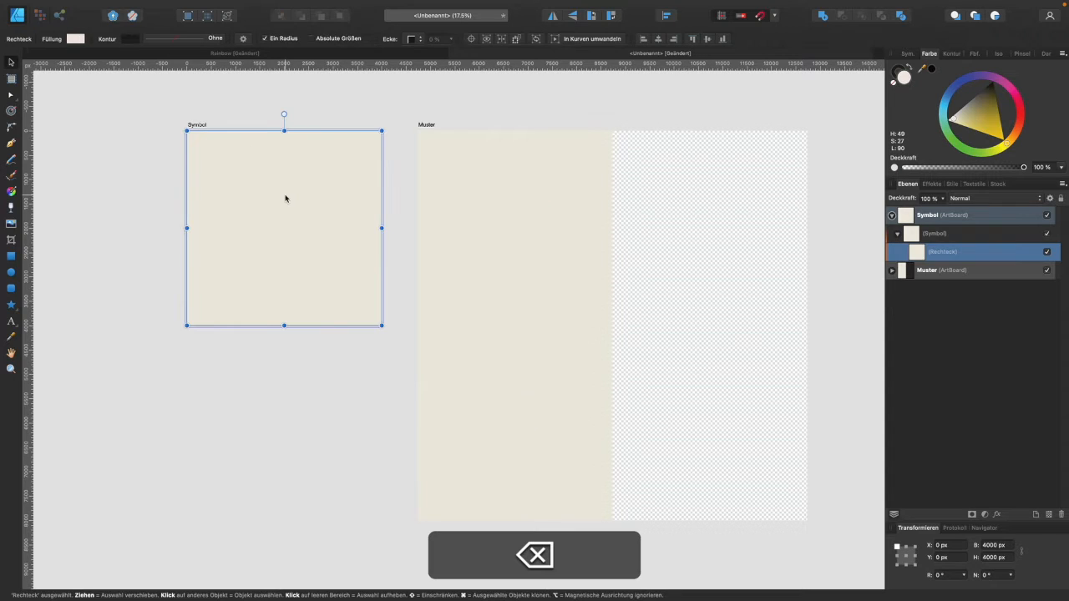
Step: Duplicate the upper-left symbol copy onto the upper-right quarter of the Muster artboard at X 4000 px
{"action": "left_click", "coordinate": [554, 175]}
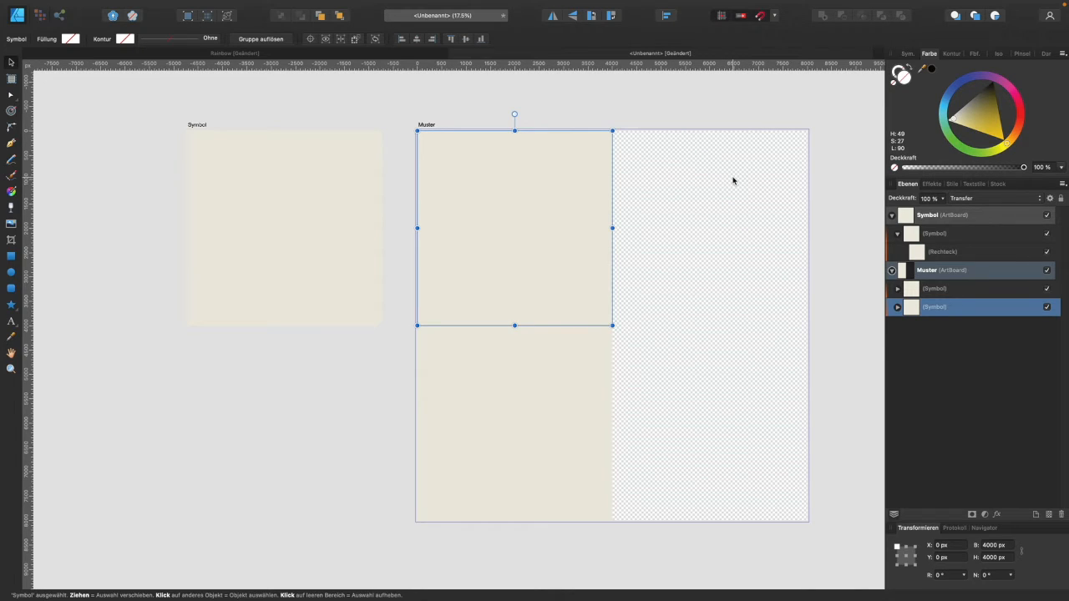
{"action": "left_click", "coordinate": [695, 200]}
{"action": "left_click", "coordinate": [689, 201]}
{"action": "left_click_drag", "start_coordinate": [690, 202], "coordinate": [720, 176]}
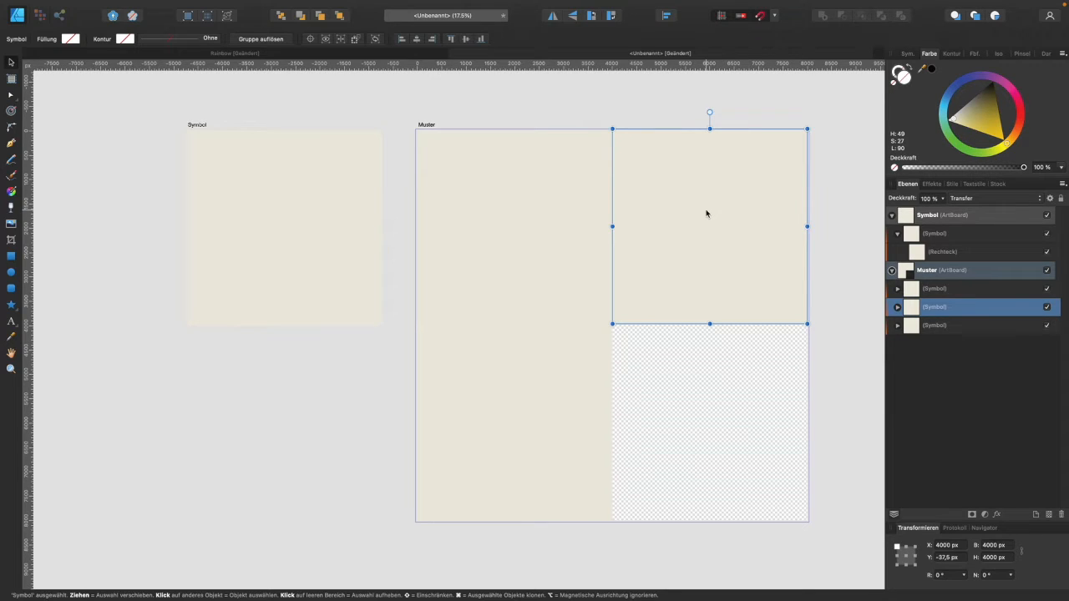
Step: Select the Muster artboard and pull a horizontal guide onto it at about 2868 px
{"action": "left_click", "coordinate": [942, 271]}
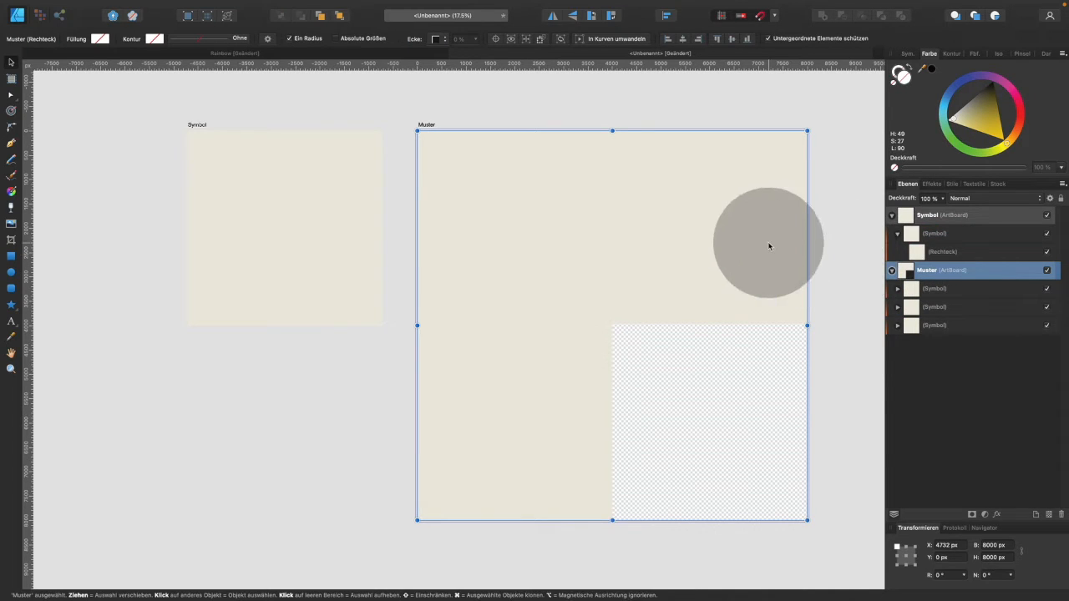
{"action": "left_click", "coordinate": [297, 6]}
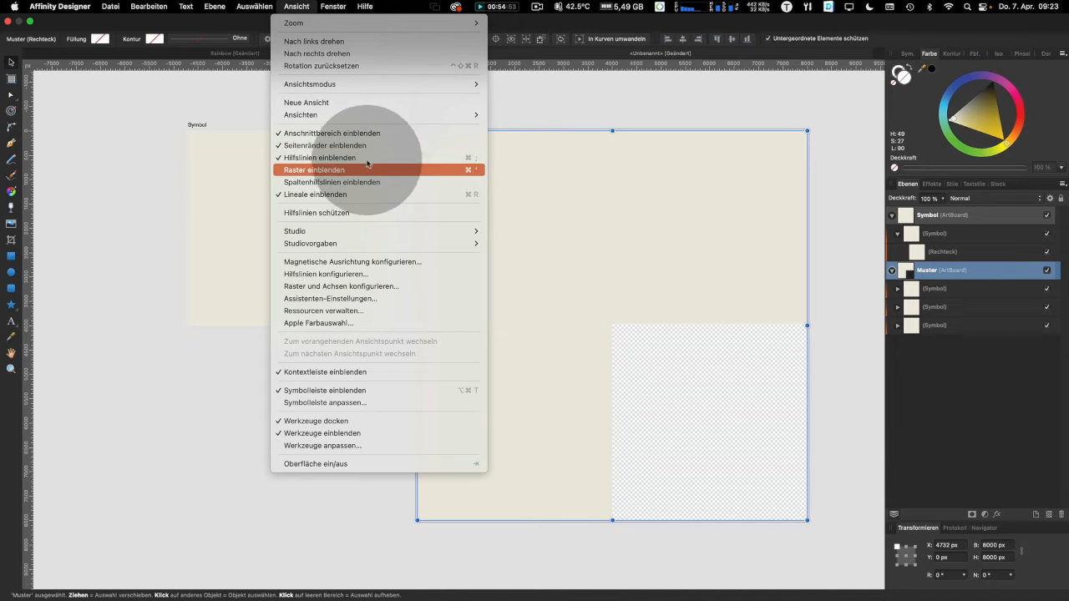
{"action": "left_click", "coordinate": [530, 109]}
{"action": "left_click_drag", "start_coordinate": [632, 64], "coordinate": [658, 246]}
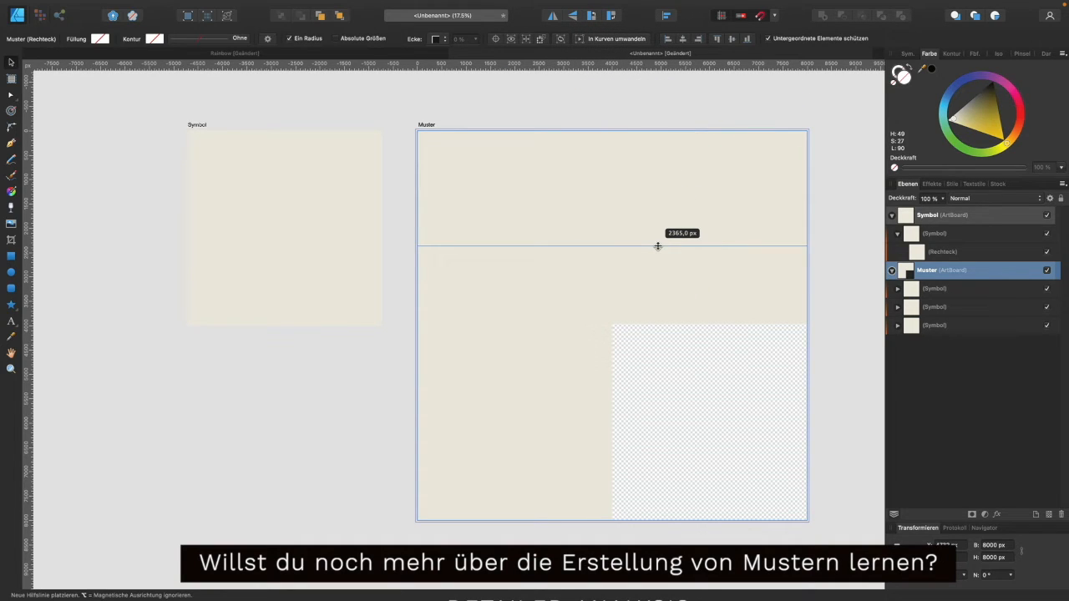
{"action": "left_click_drag", "start_coordinate": [658, 246], "coordinate": [674, 270]}
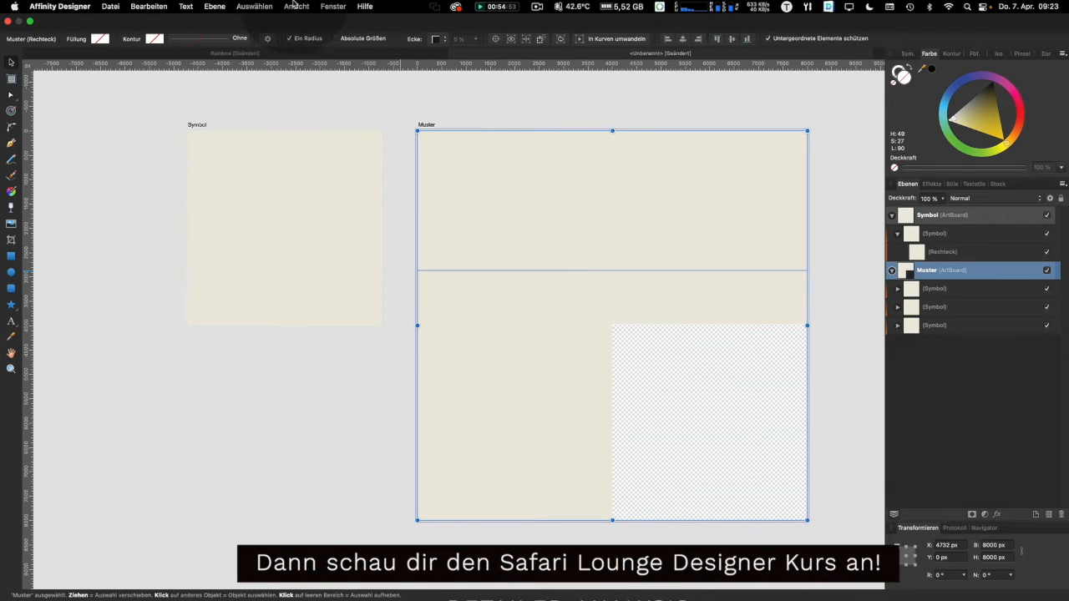
Step: Set the horizontal guide's position on the Muster artboard to 2666 px and close the guide settings
{"action": "left_click", "coordinate": [297, 6]}
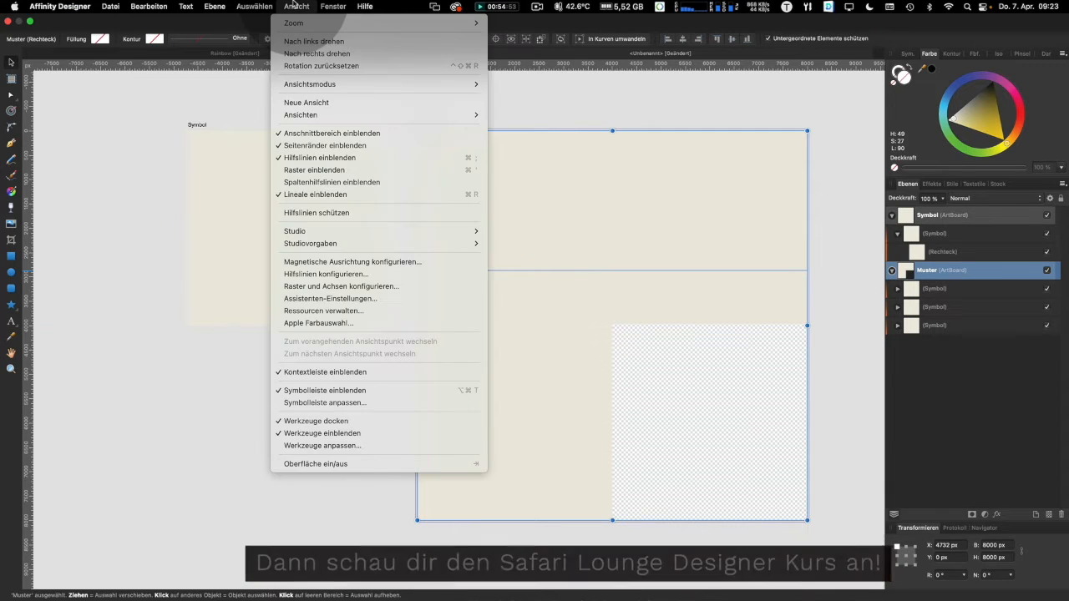
{"action": "left_click", "coordinate": [343, 274]}
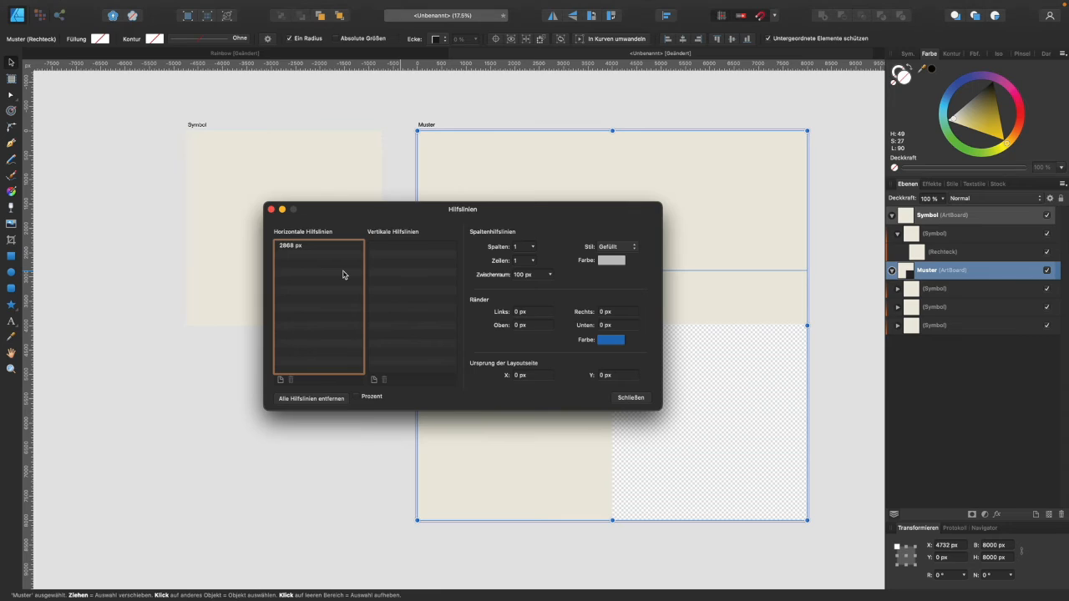
{"action": "left_click", "coordinate": [288, 247]}
{"action": "left_click", "coordinate": [288, 246]}
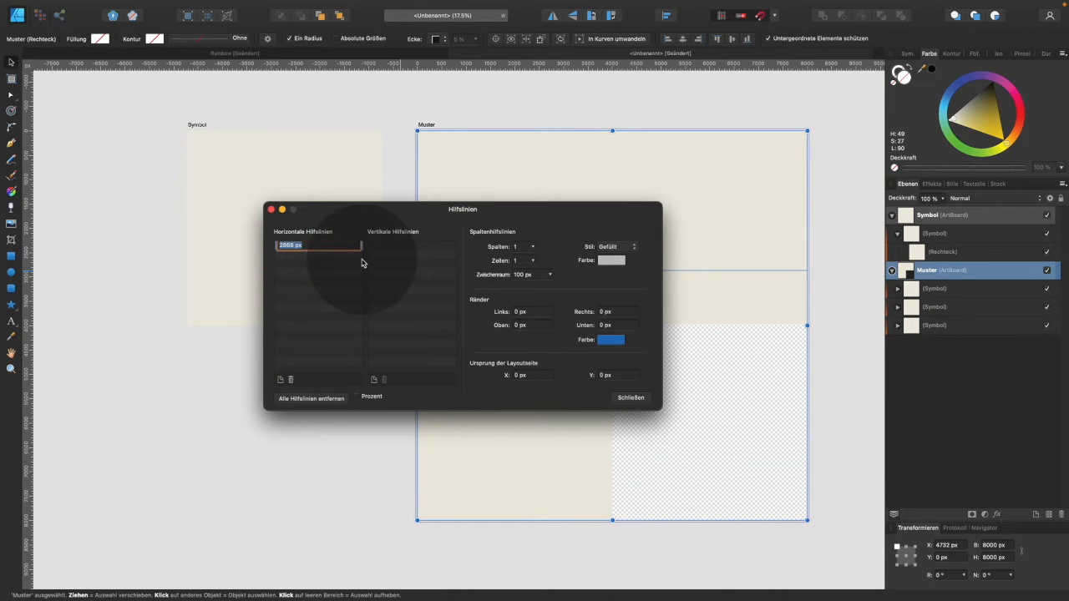
{"action": "type", "text": "26"}
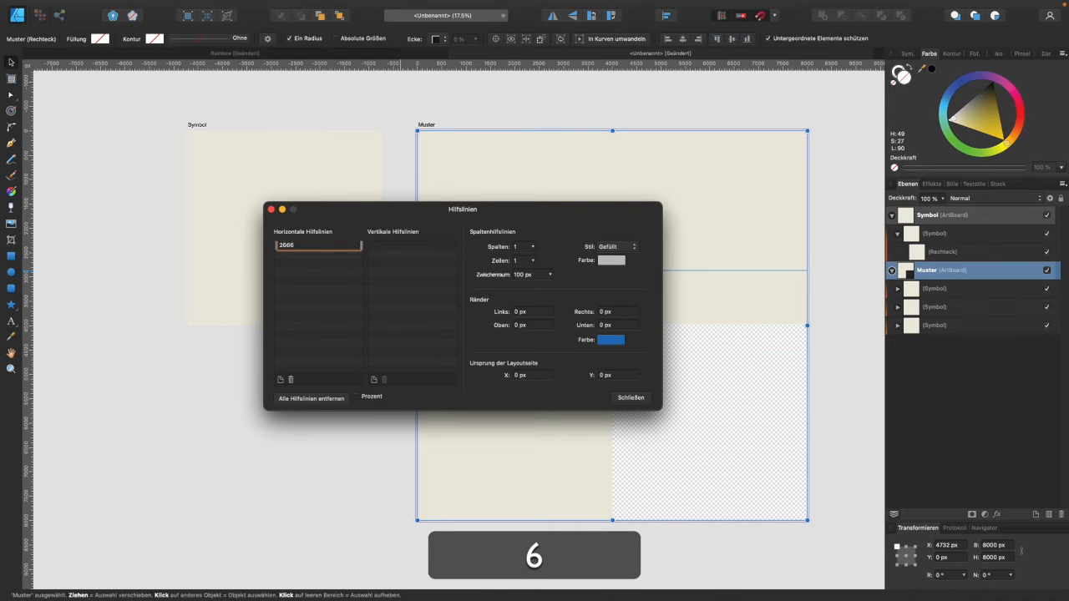
{"action": "key", "text": "Return"}
{"action": "left_click", "coordinate": [515, 318]}
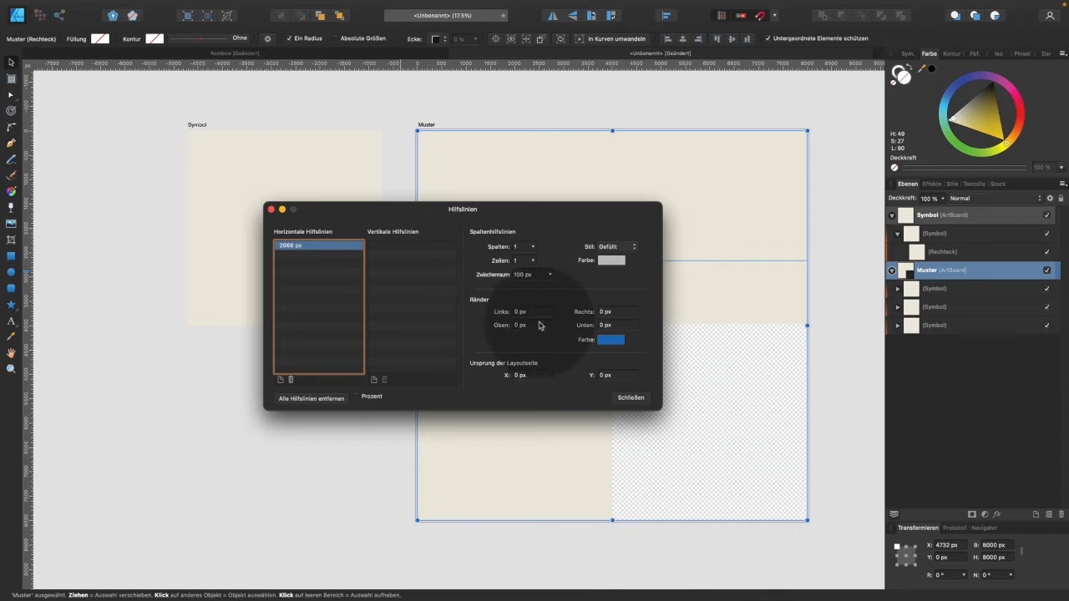
{"action": "left_click", "coordinate": [629, 396]}
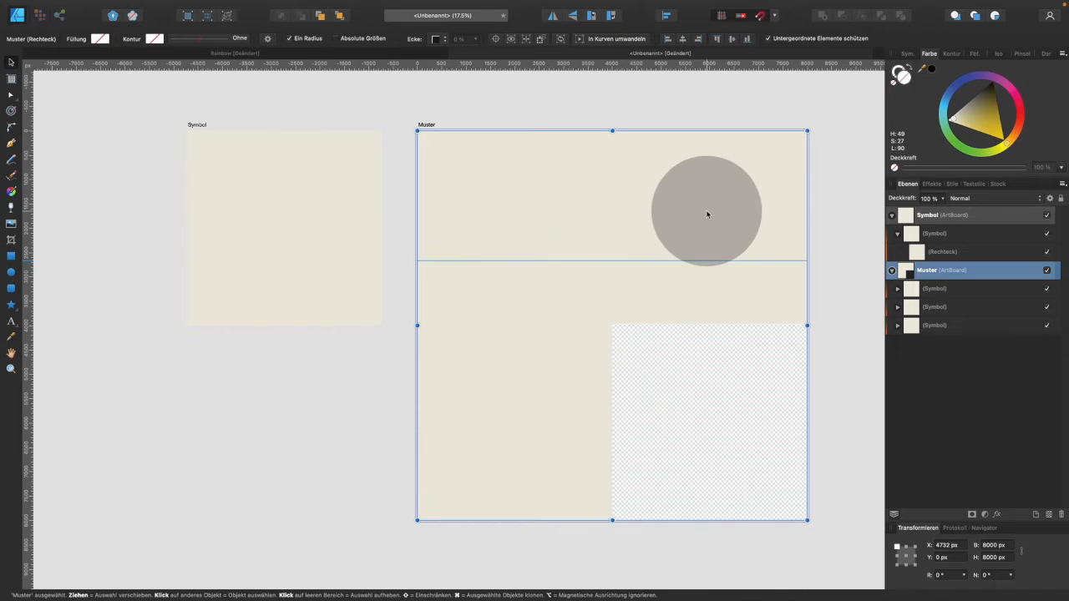
Step: Move the upper-right symbol copy down to the guide at Y 2666 px, and duplicate it straight up to Y -1334 px
{"action": "left_click", "coordinate": [707, 210]}
{"action": "left_click_drag", "start_coordinate": [702, 210], "coordinate": [700, 333]}
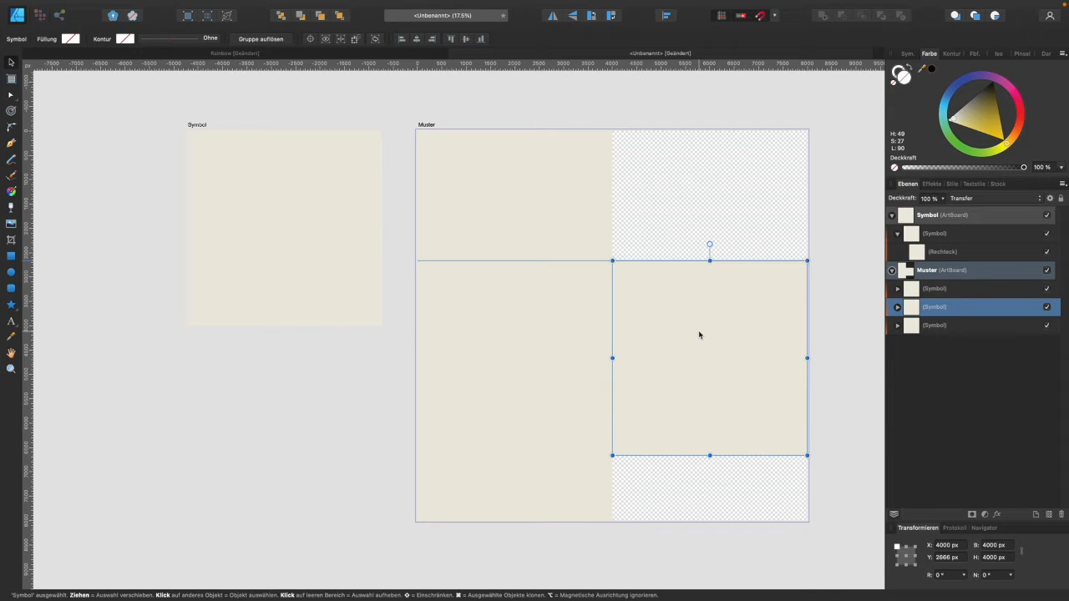
{"action": "left_click_drag", "start_coordinate": [698, 331], "coordinate": [683, 156]}
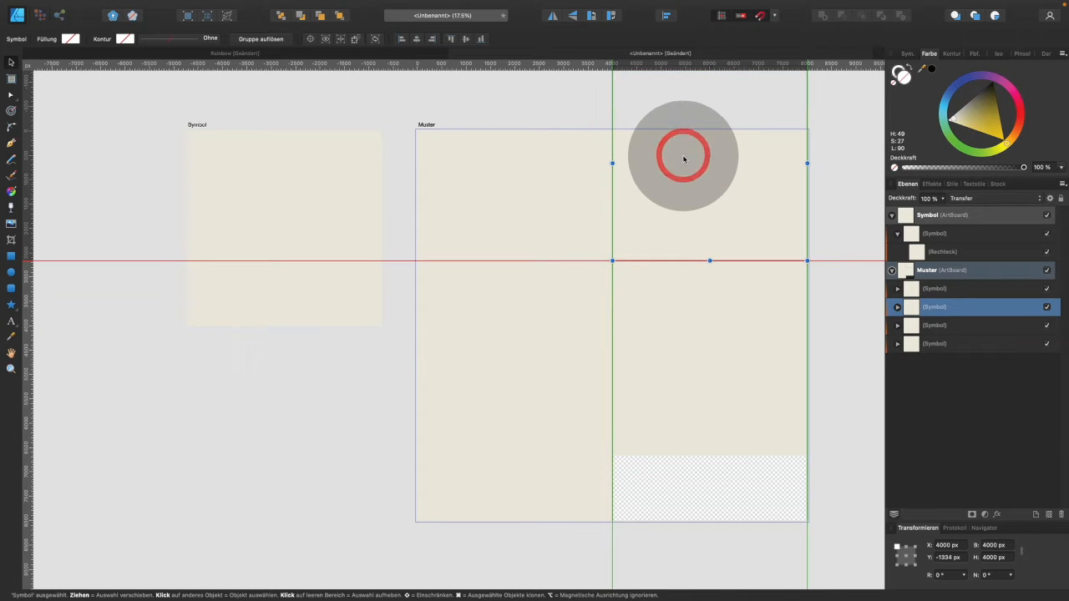
{"action": "left_click", "coordinate": [684, 156]}
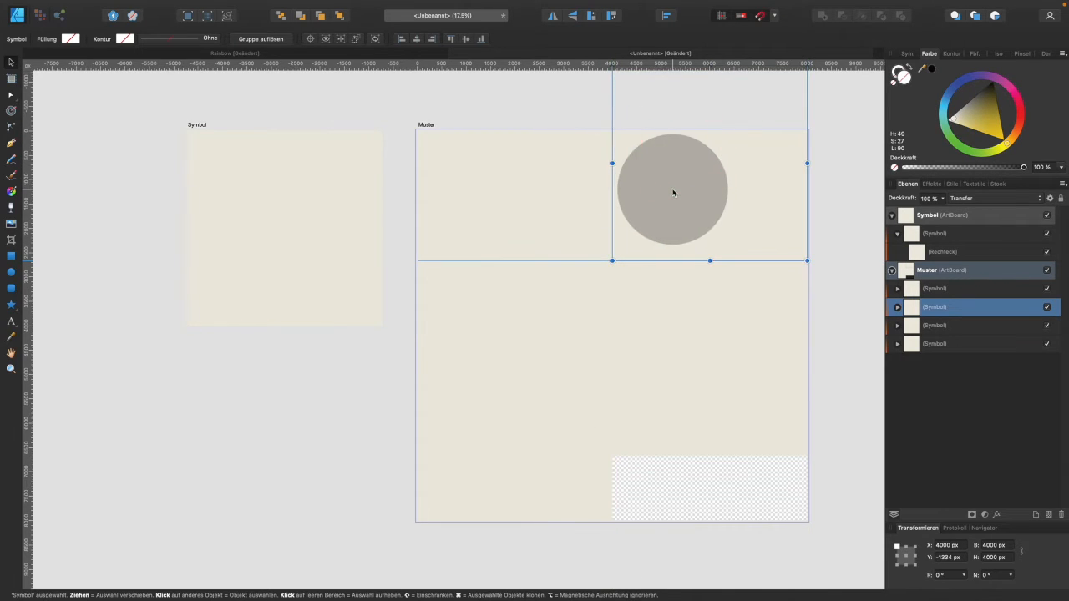
Step: Duplicate the symbol copy downward to fill the gap in the Muster artboard's lower-right corner, and clear the selection
{"action": "mouse_move", "coordinate": [673, 193]}
{"action": "left_mouse_down"}
{"action": "mouse_move", "coordinate": [682, 577]}
{"action": "mouse_move", "coordinate": [692, 492]}
{"action": "left_mouse_up"}
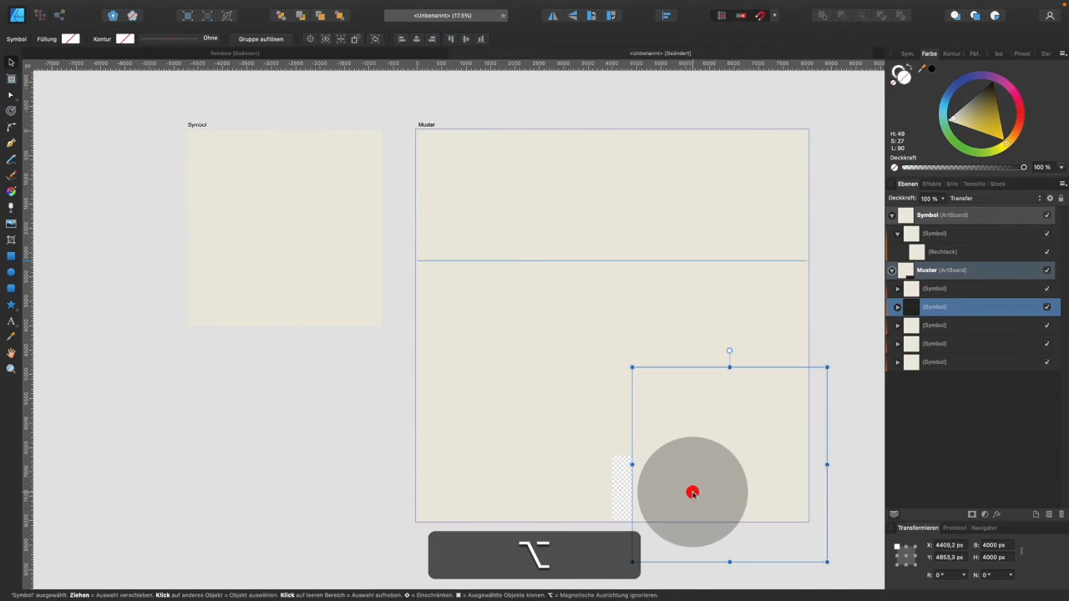
{"action": "scroll", "coordinate": [693, 436], "scroll_direction": "down", "scroll_amount": 1}
{"action": "scroll", "coordinate": [693, 439], "scroll_direction": "down", "scroll_amount": 1}
{"action": "left_click_drag", "start_coordinate": [694, 372], "coordinate": [690, 453]}
{"action": "left_click", "coordinate": [861, 340]}
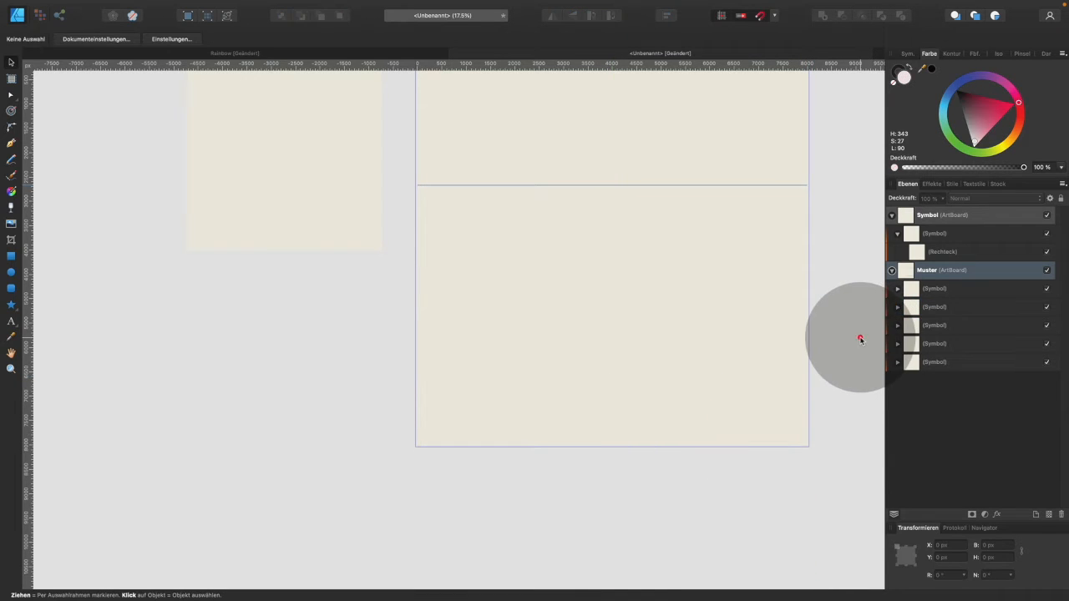
Step: Select the rectangle inside the Symbol artboard's symbol and draw a pink star about 1399 × 1473 px above it to test the offset repeat
{"action": "scroll", "coordinate": [647, 294], "scroll_direction": "up", "scroll_amount": 5}
{"action": "scroll", "coordinate": [647, 294], "scroll_direction": "down", "scroll_amount": 3}
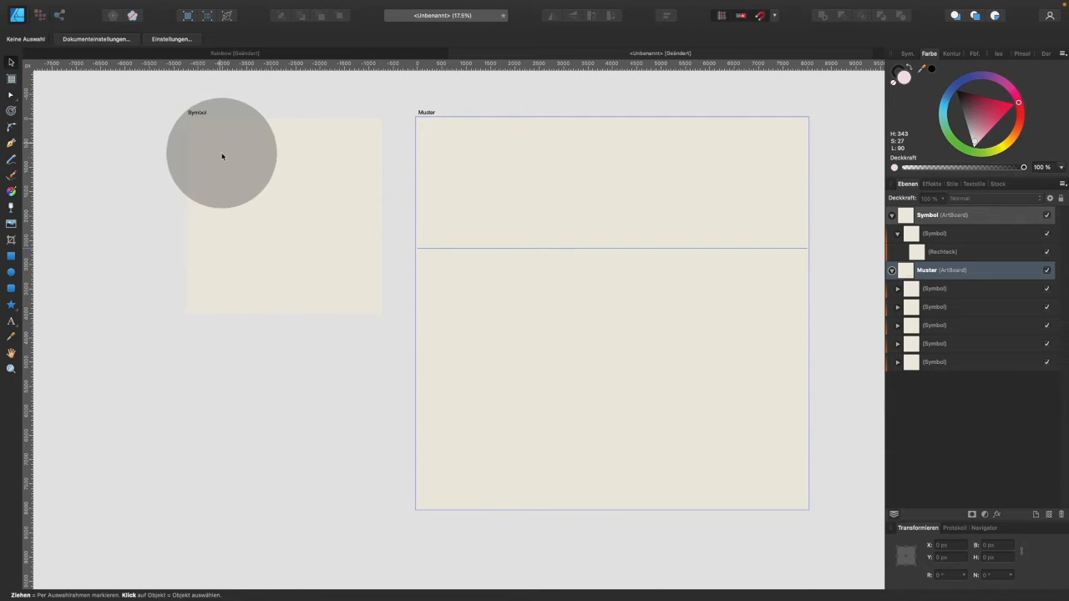
{"action": "left_click", "coordinate": [259, 167]}
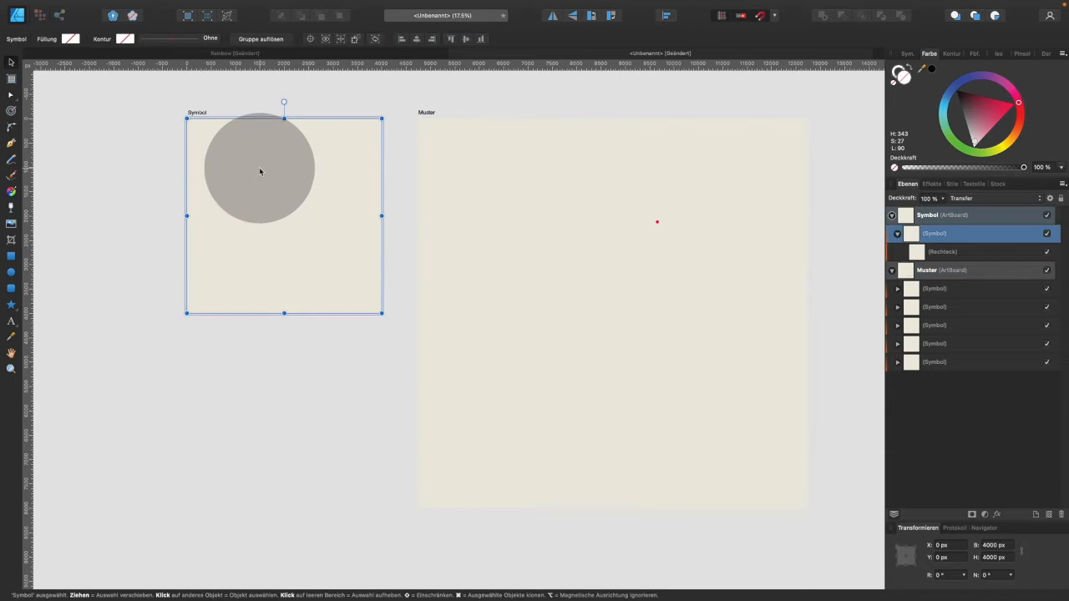
{"action": "left_click", "coordinate": [917, 251]}
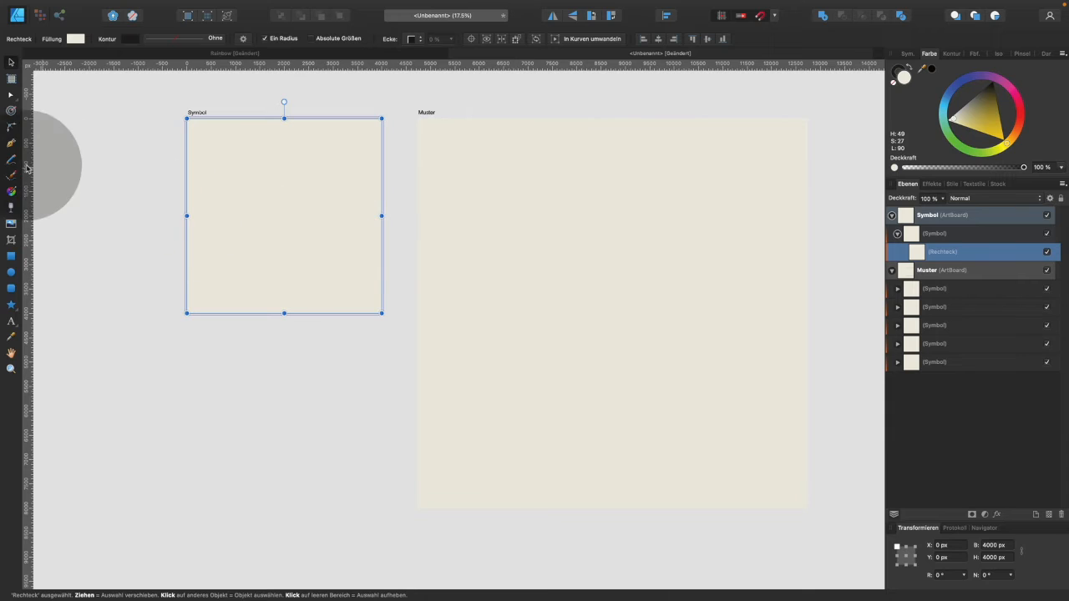
{"action": "left_click", "coordinate": [12, 305]}
{"action": "left_click_drag", "start_coordinate": [237, 152], "coordinate": [303, 222]}
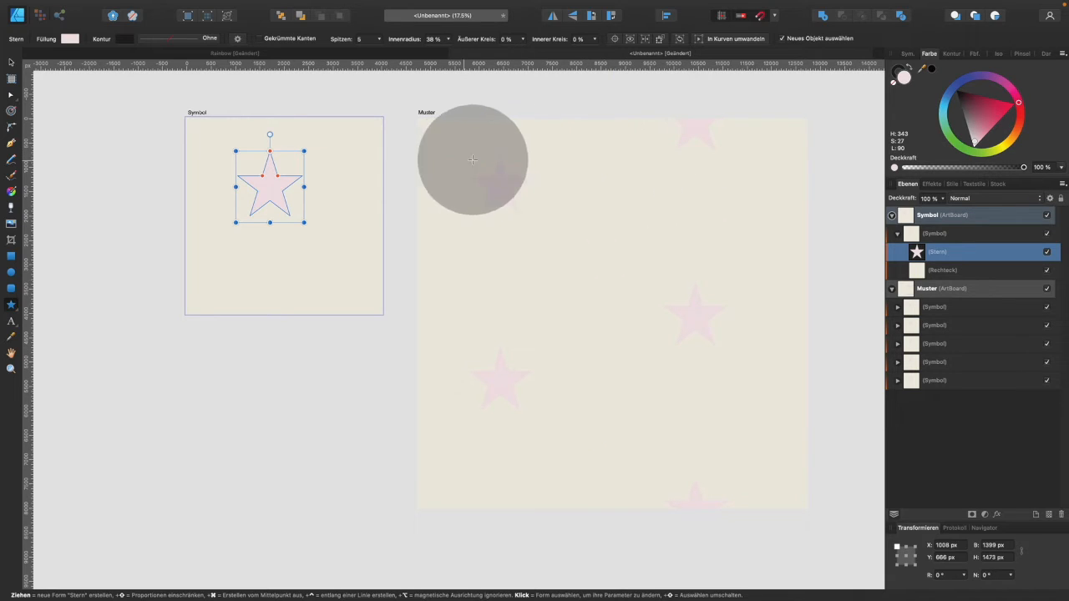
Step: Examine the finished offset repeat in the Rainbow document for comparison, and return to the untitled document
{"action": "left_click", "coordinate": [227, 53]}
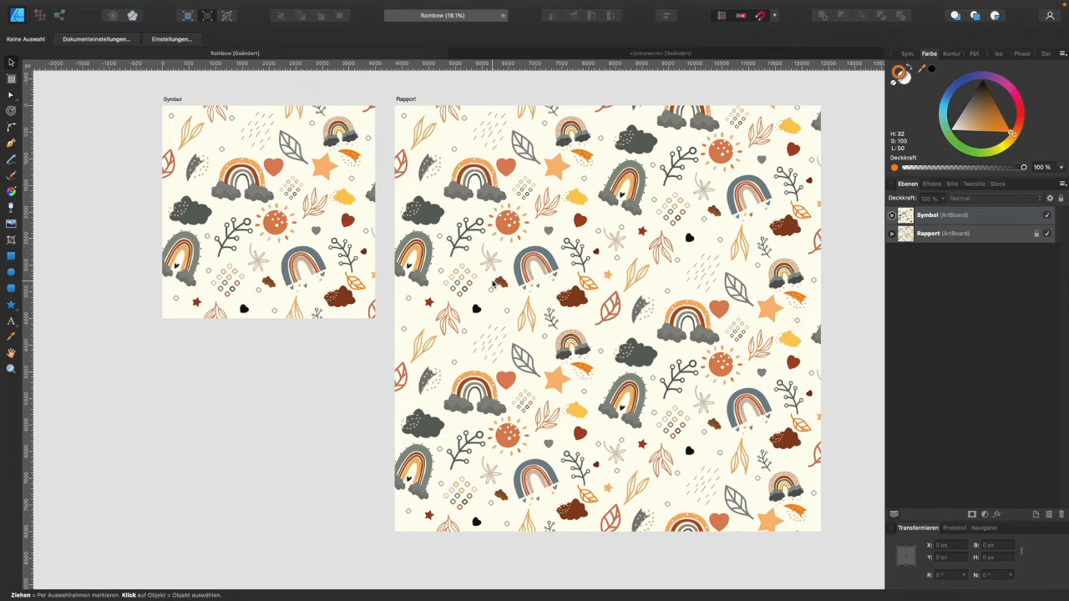
{"action": "left_click", "coordinate": [548, 52]}
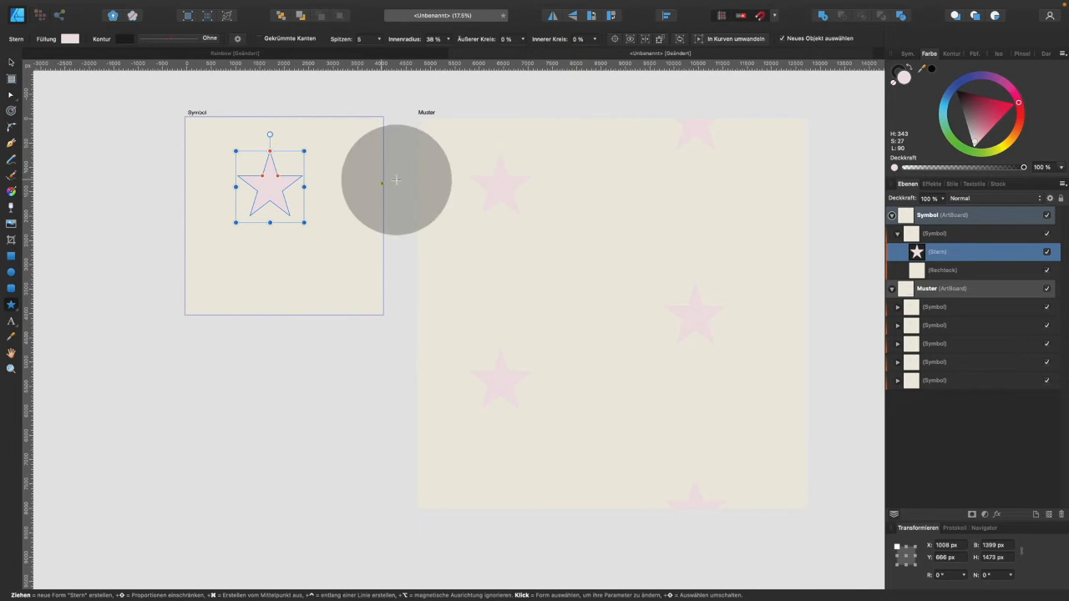
Step: Delete the test star from the symbol and clear the selection
{"action": "left_click", "coordinate": [11, 61]}
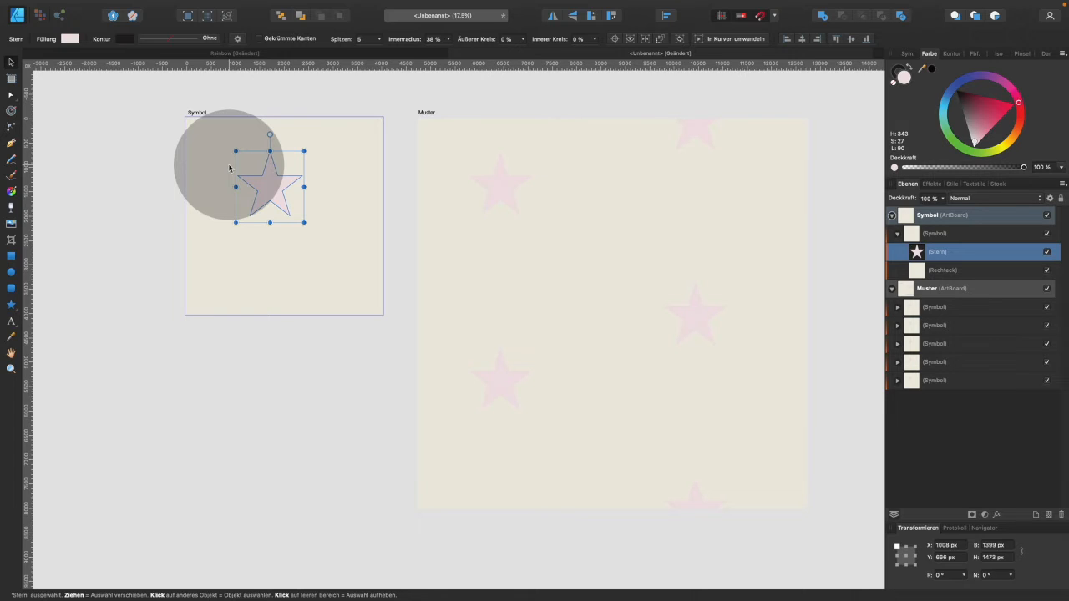
{"action": "left_click_drag", "start_coordinate": [229, 167], "coordinate": [277, 181]}
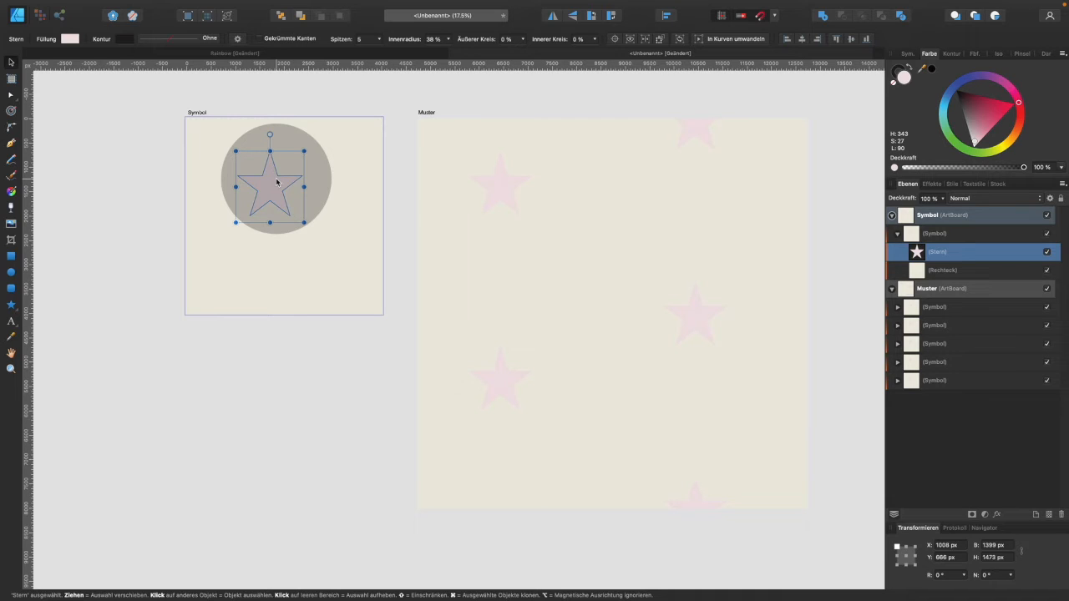
{"action": "key", "text": "BackSpace"}
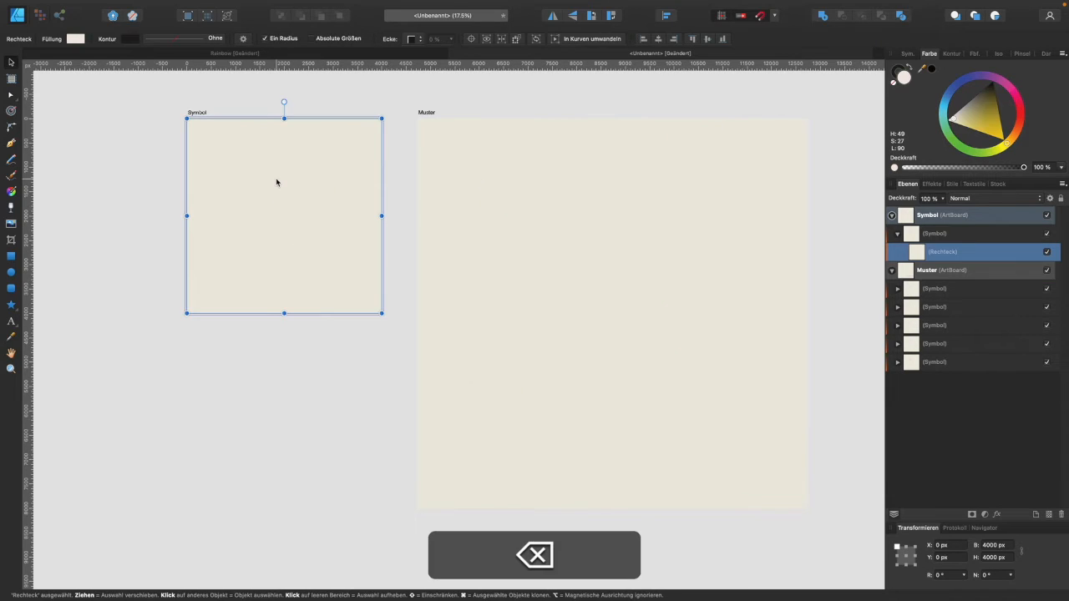
{"action": "left_click", "coordinate": [356, 88]}
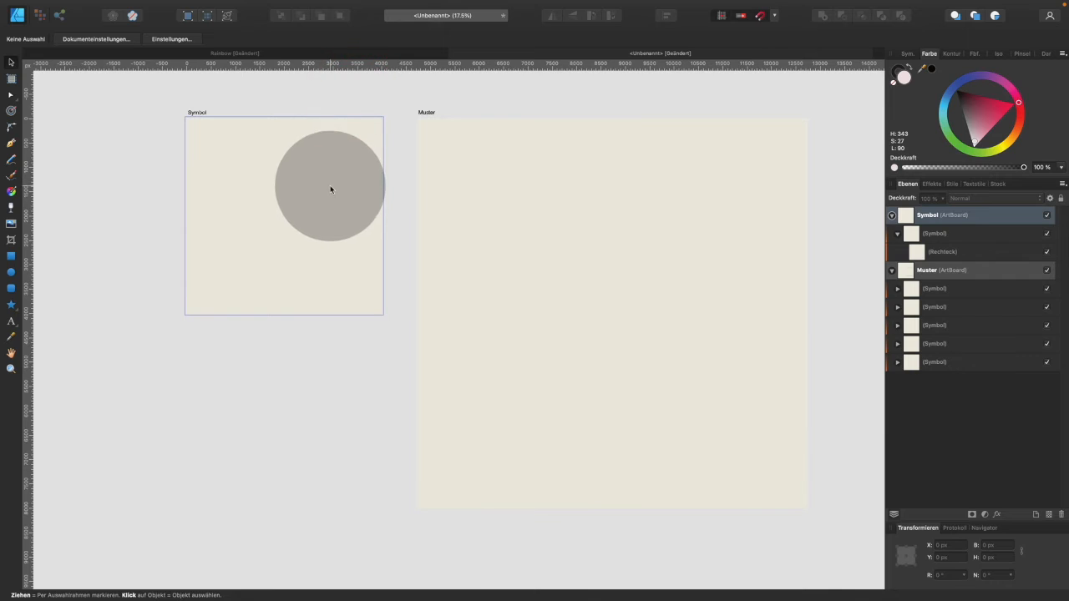
{"action": "mouse_move", "coordinate": [315, 6]}
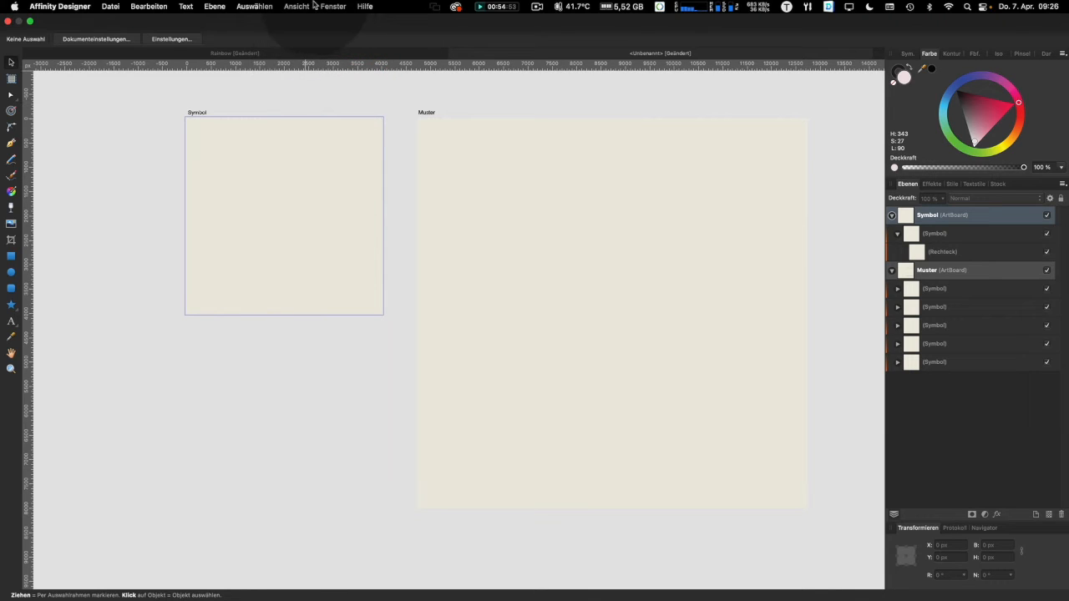
Step: Show the Assets studio panel and move it to the canvas's left edge beside the tools
{"action": "left_click", "coordinate": [295, 6]}
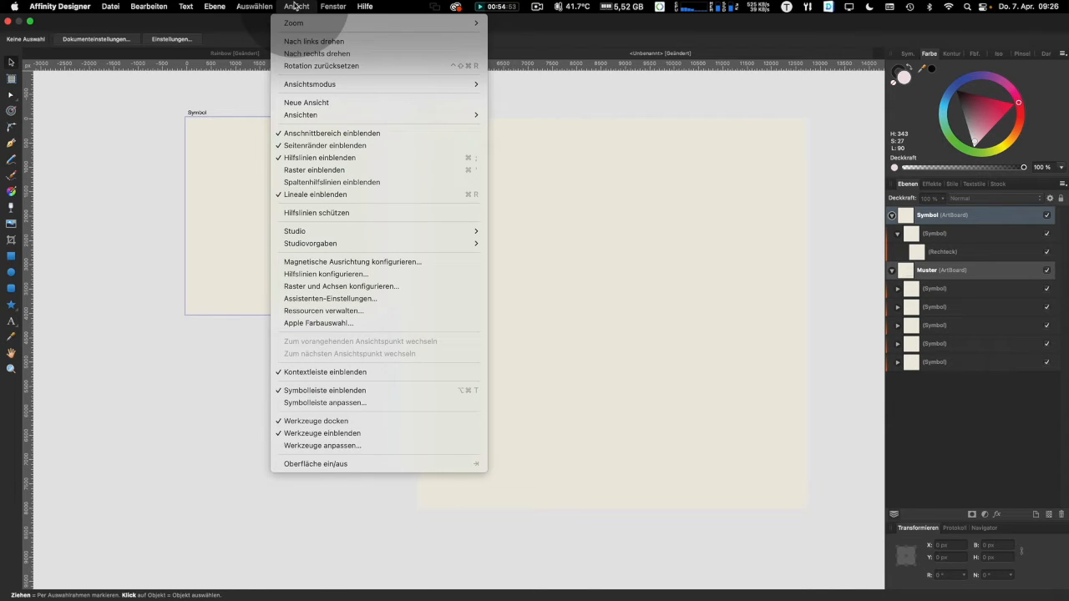
{"action": "mouse_move", "coordinate": [404, 238]}
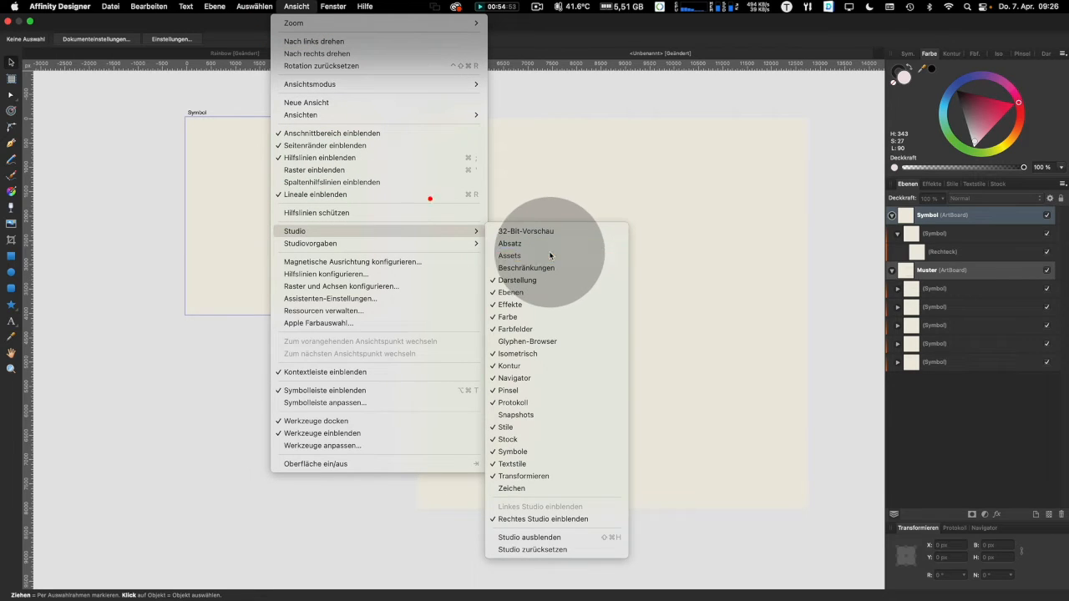
{"action": "left_click", "coordinate": [510, 255]}
{"action": "left_click_drag", "start_coordinate": [112, 97], "coordinate": [100, 78]}
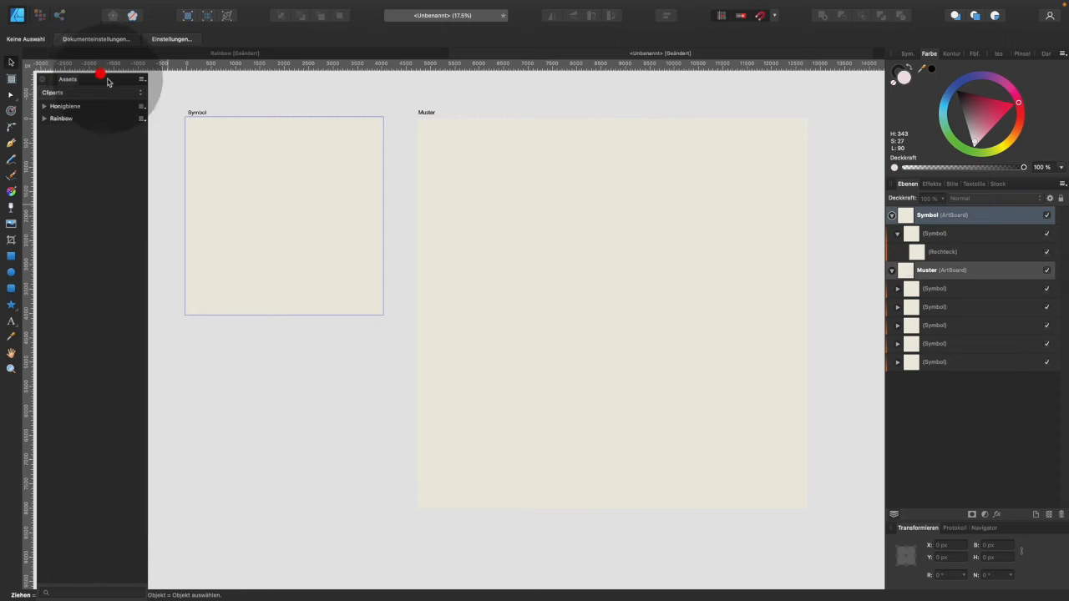
Step: Create a new subcategory in the Cliparts asset category and rename it BoHo
{"action": "left_click", "coordinate": [139, 79]}
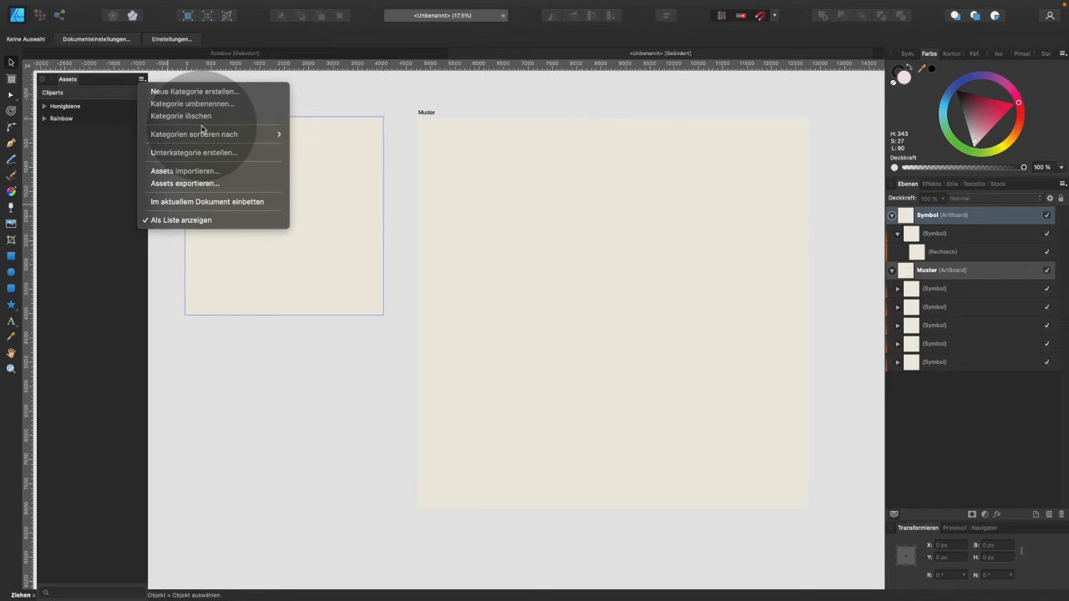
{"action": "left_click", "coordinate": [202, 153]}
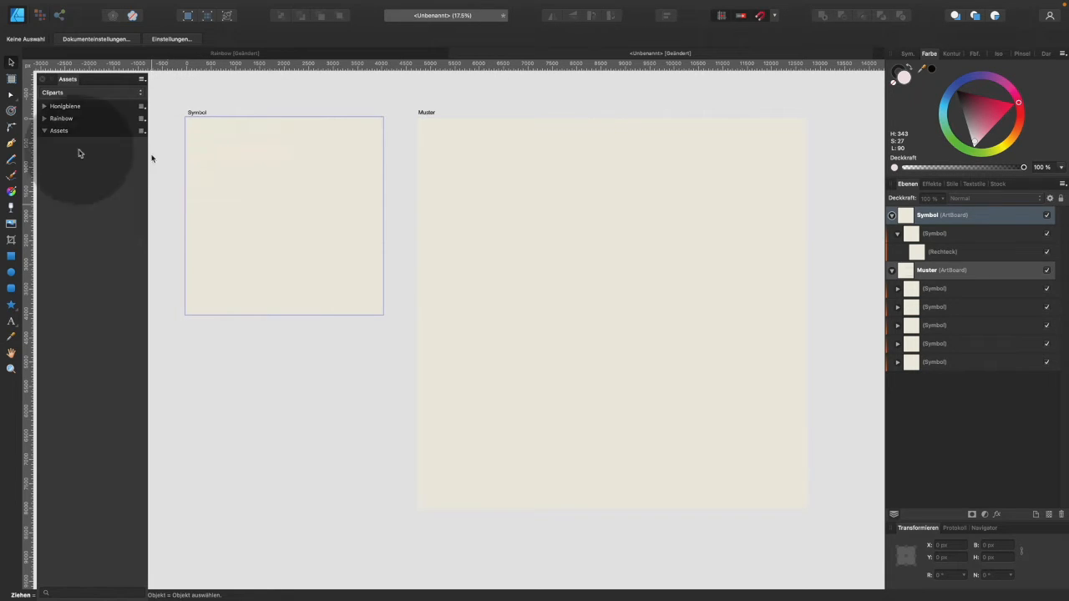
{"action": "left_click", "coordinate": [141, 131]}
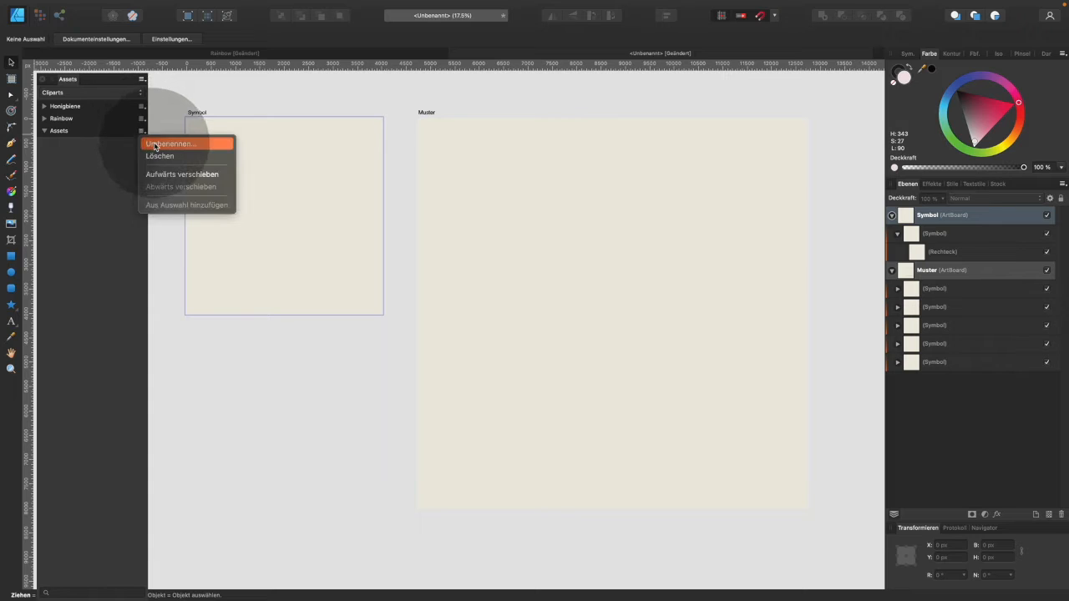
{"action": "left_click", "coordinate": [154, 144]}
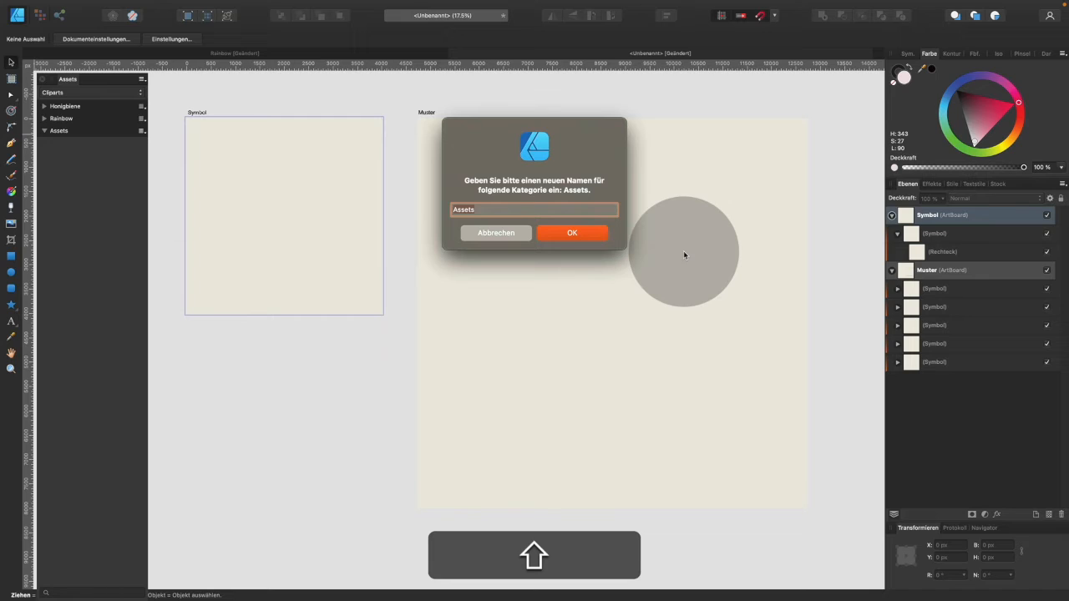
{"action": "type", "text": "BOHo"}
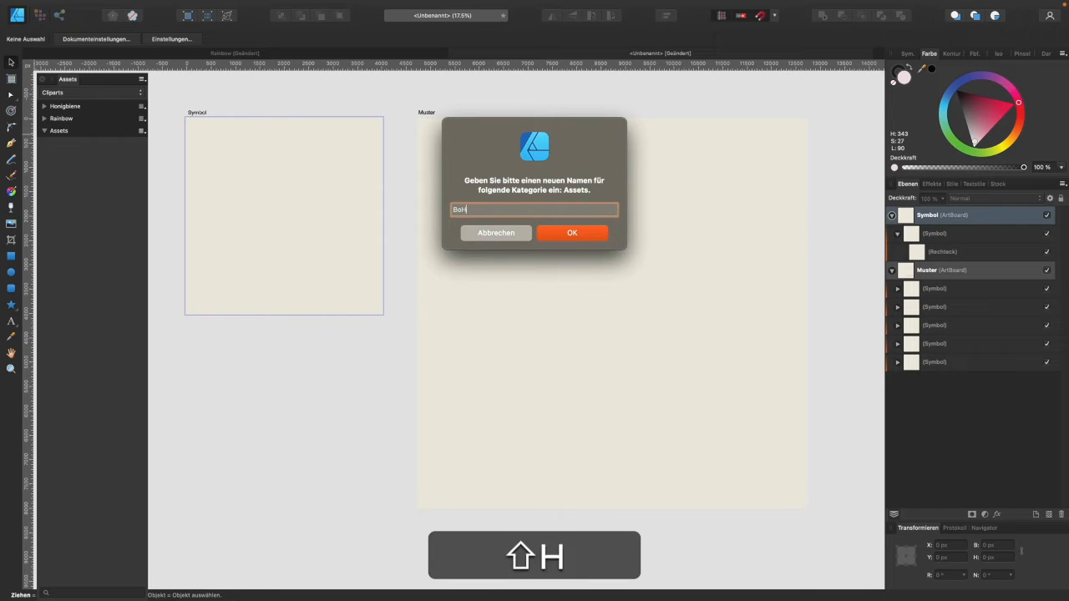
{"action": "left_click", "coordinate": [580, 233]}
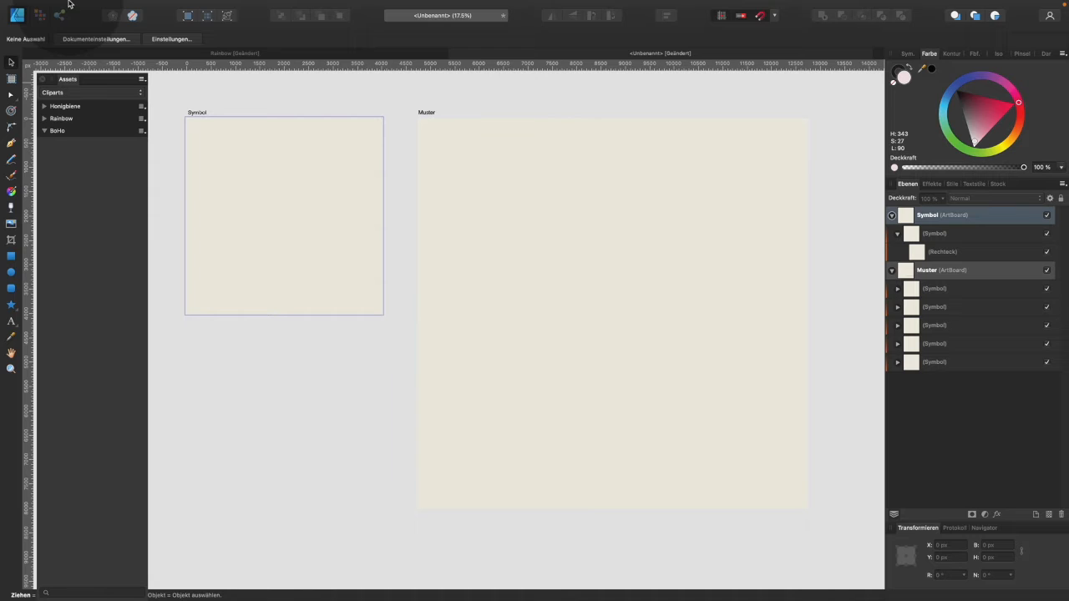
Step: Leave full-screen mode, open the Rainbow folder from the desktop in Finder, and place its window beside the Affinity Designer window
{"action": "mouse_move", "coordinate": [69, 4]}
{"action": "left_click", "coordinate": [29, 21]}
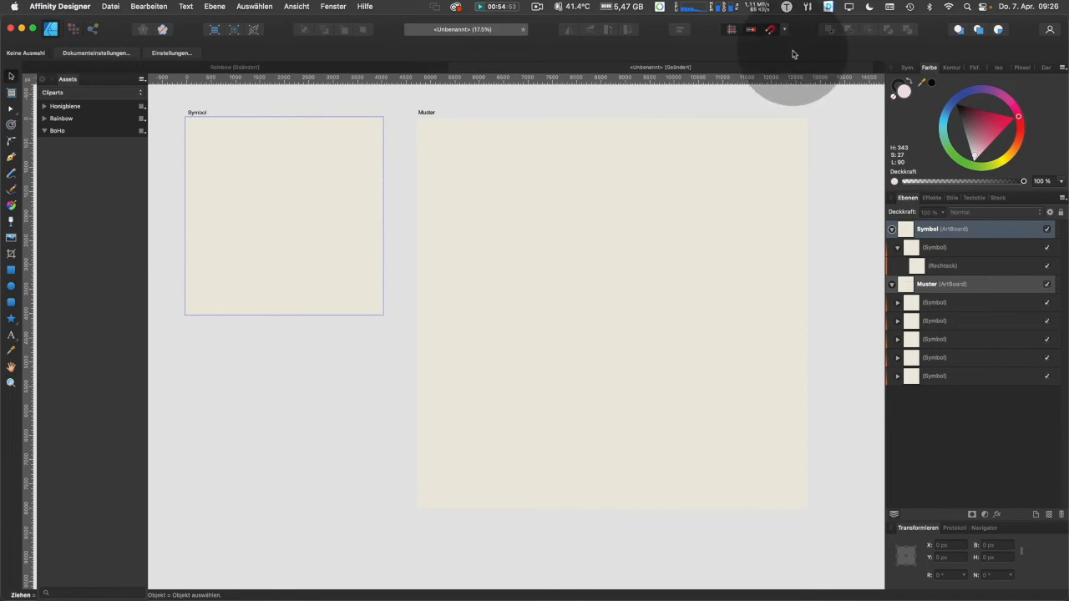
{"action": "left_click", "coordinate": [877, 51]}
{"action": "left_click_drag", "start_coordinate": [932, 27], "coordinate": [840, 27]}
{"action": "left_click_drag", "start_coordinate": [975, 34], "coordinate": [772, 46]}
{"action": "left_click_drag", "start_coordinate": [518, 20], "coordinate": [669, 32]}
{"action": "double_click", "coordinate": [46, 50]}
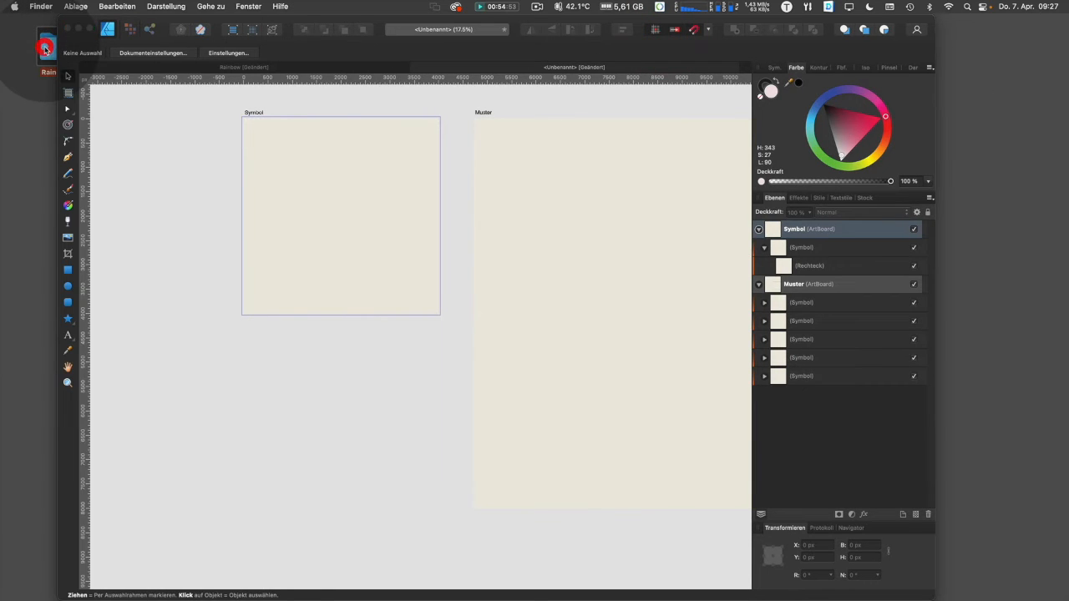
{"action": "left_click_drag", "start_coordinate": [617, 42], "coordinate": [901, 29]}
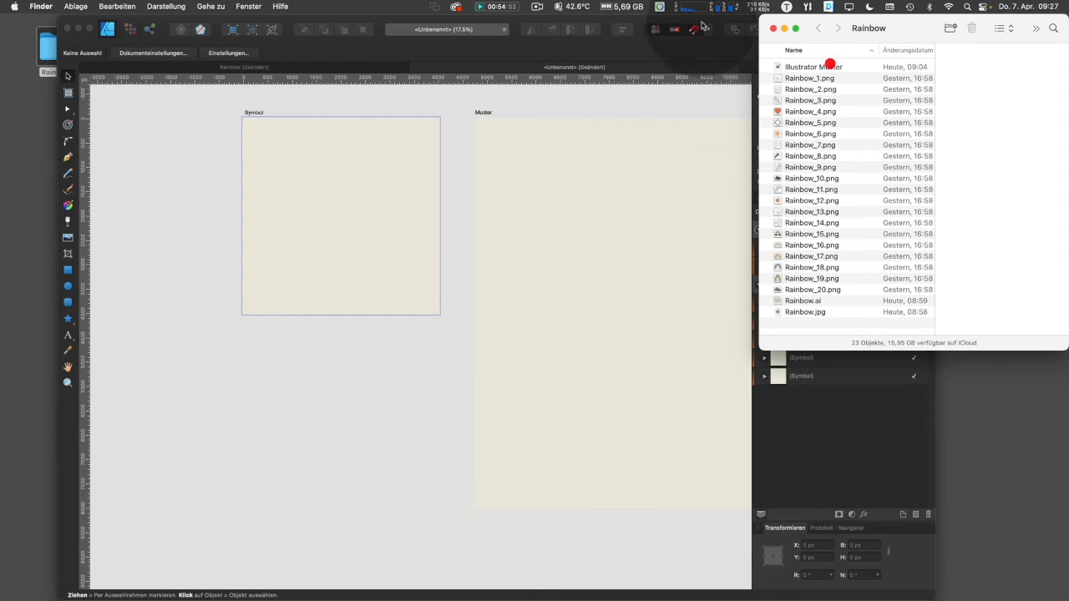
Step: Collapse the BoHo subcategory and select the files Rainbow_1.png to Rainbow_20.png in the Finder folder
{"action": "left_click", "coordinate": [643, 25]}
{"action": "left_click_drag", "start_coordinate": [641, 25], "coordinate": [616, 25]}
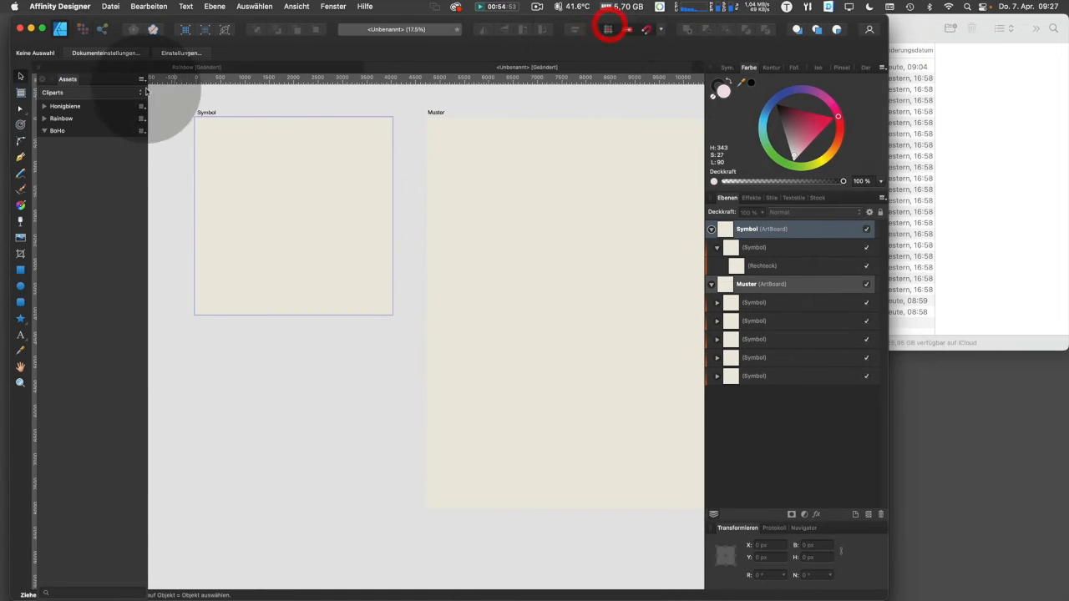
{"action": "left_click", "coordinate": [72, 132]}
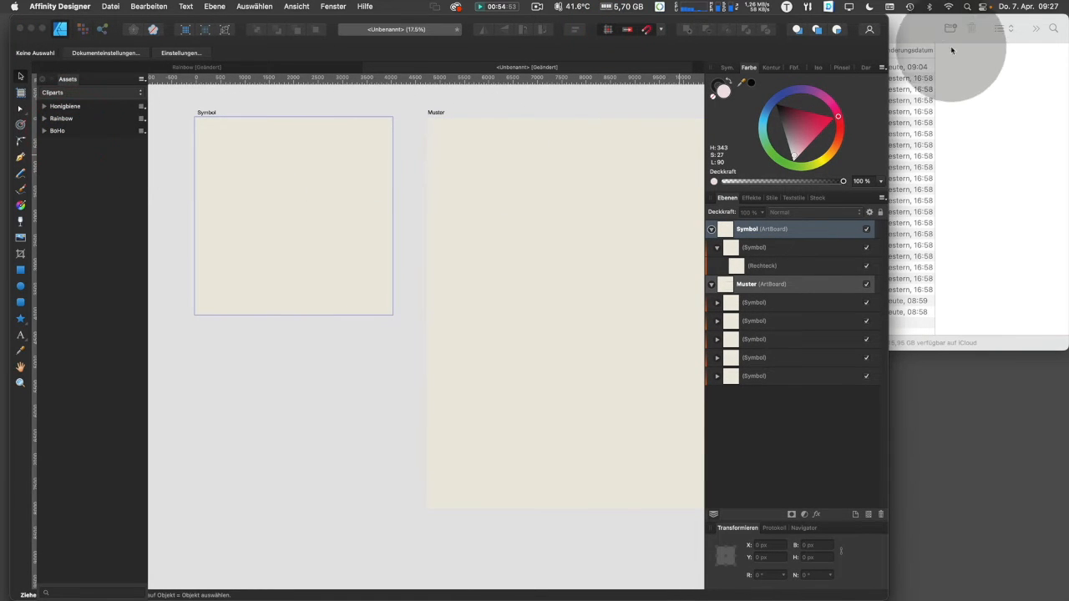
{"action": "left_click", "coordinate": [924, 27]}
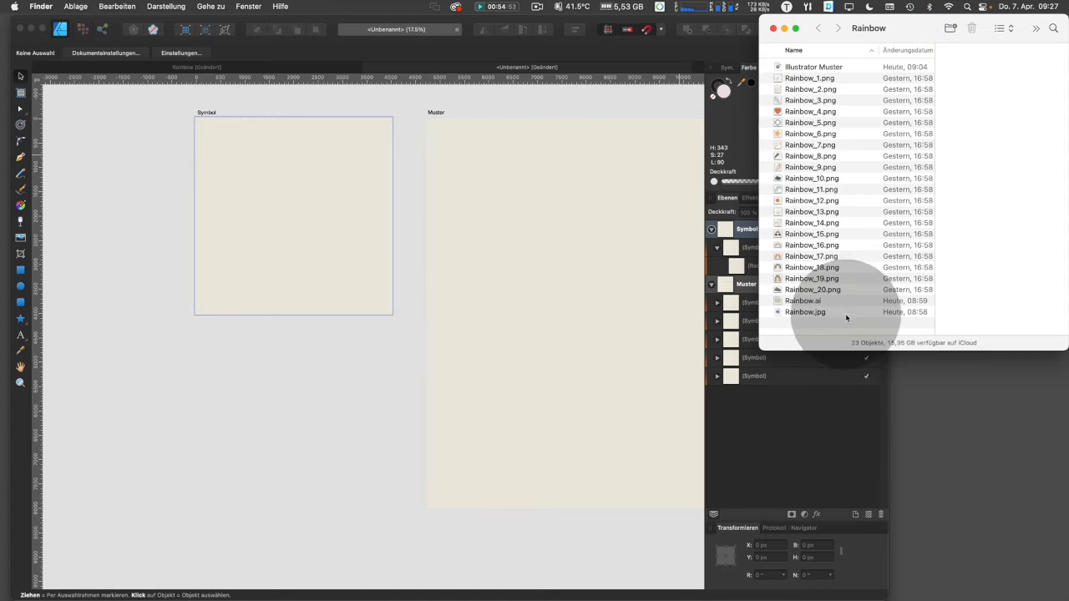
{"action": "left_click", "coordinate": [852, 290]}
{"action": "left_click_drag", "start_coordinate": [852, 290], "coordinate": [840, 93]}
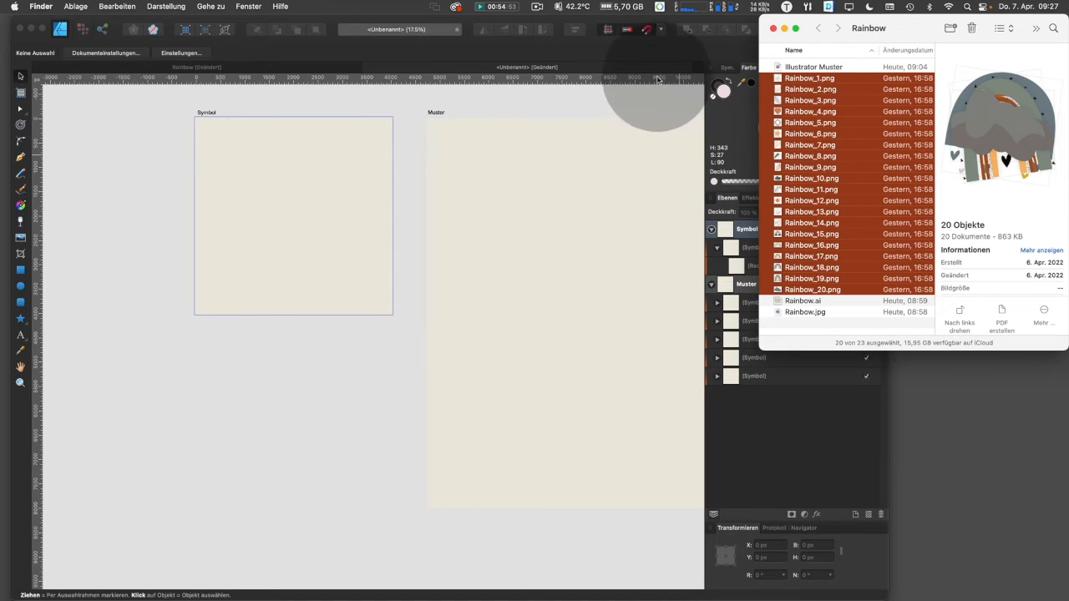
Step: Place the 20 selected Rainbow PNG files into the untitled Affinity Designer document, below the Symbol artboard
{"action": "left_click_drag", "start_coordinate": [681, 20], "coordinate": [539, 16]}
{"action": "left_click_drag", "start_coordinate": [123, 80], "coordinate": [590, 54]}
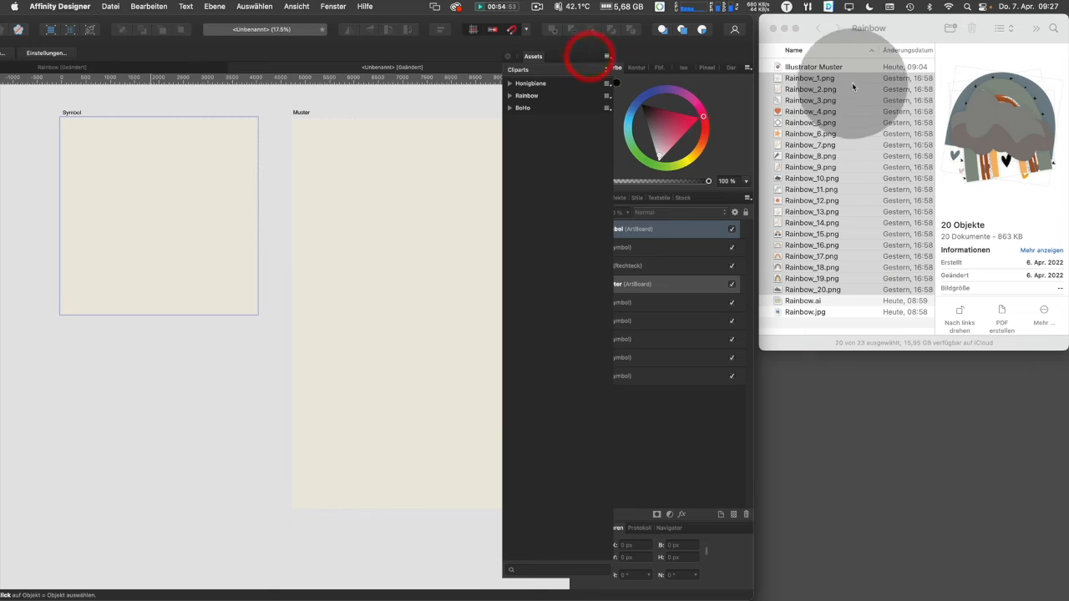
{"action": "left_click", "coordinate": [910, 30]}
{"action": "left_click_drag", "start_coordinate": [815, 78], "coordinate": [195, 348]}
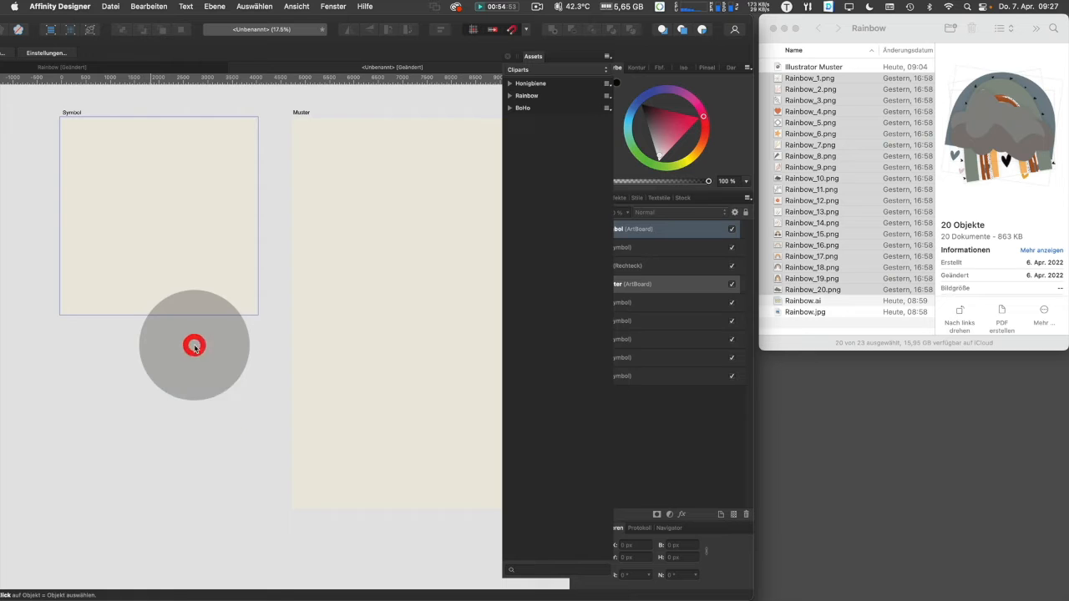
{"action": "left_click_drag", "start_coordinate": [457, 23], "coordinate": [629, 15]}
{"action": "left_click_drag", "start_coordinate": [408, 334], "coordinate": [372, 363]}
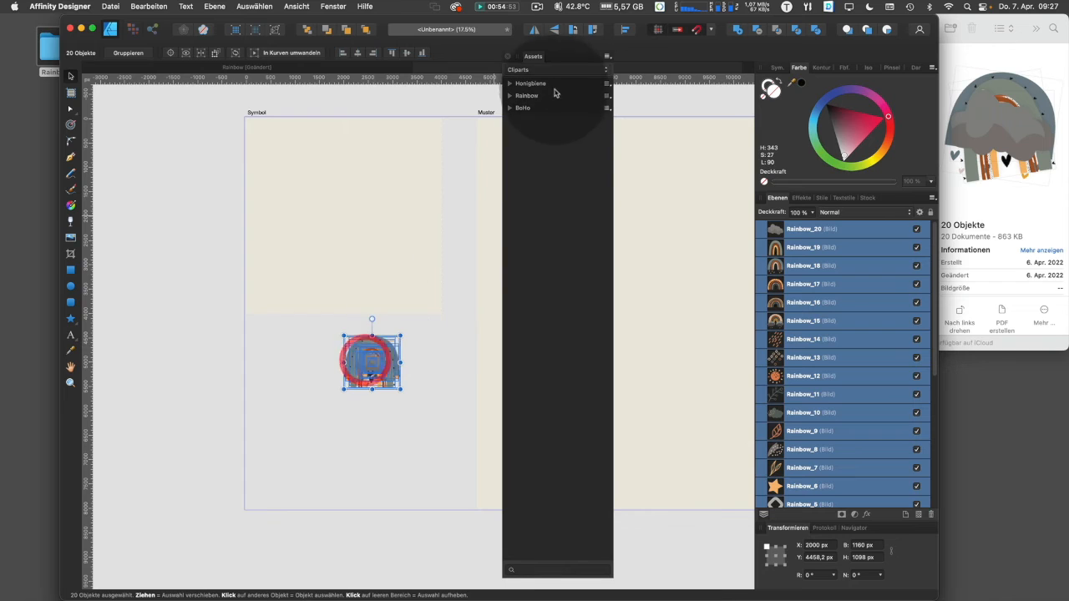
Step: Add the 20 placed images to the BoHo asset subcategory, and delete them from the canvas back in full-screen mode
{"action": "left_click_drag", "start_coordinate": [551, 60], "coordinate": [97, 88]}
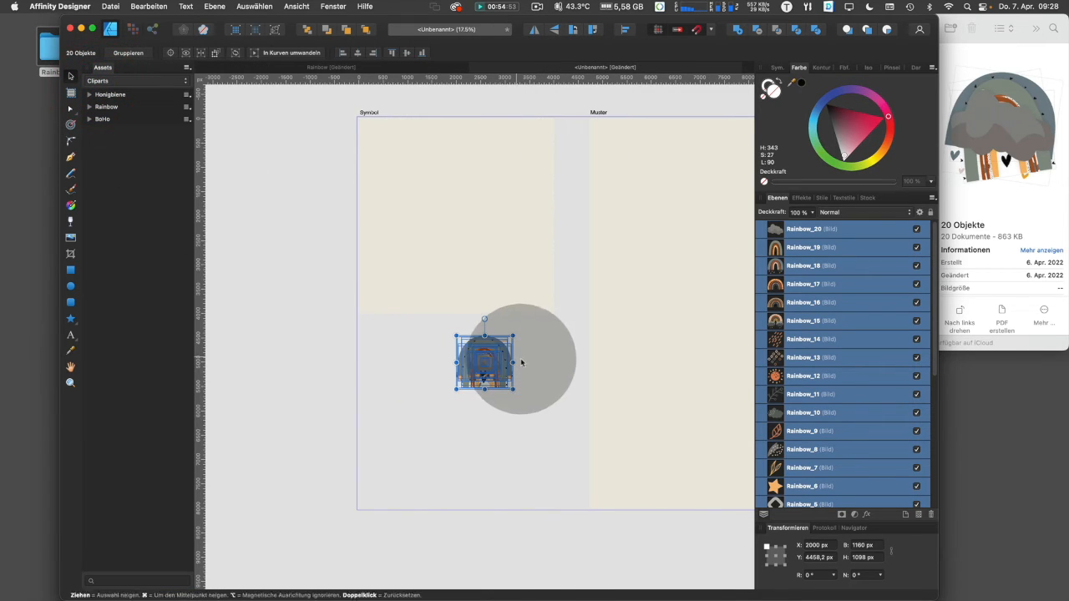
{"action": "left_click", "coordinate": [88, 121]}
{"action": "left_click_drag", "start_coordinate": [476, 365], "coordinate": [128, 253]}
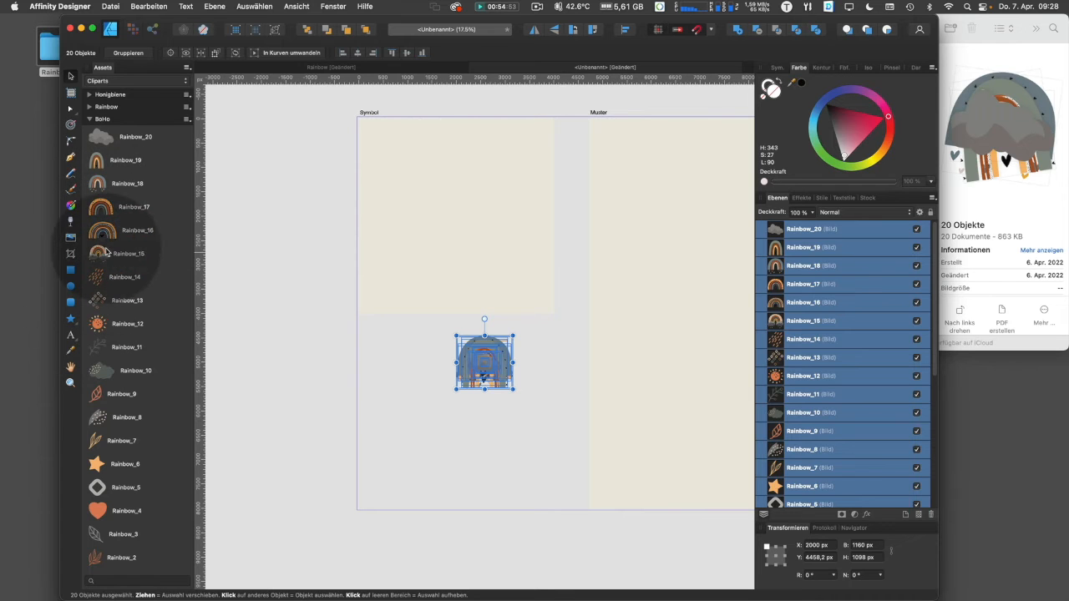
{"action": "left_click", "coordinate": [92, 29]}
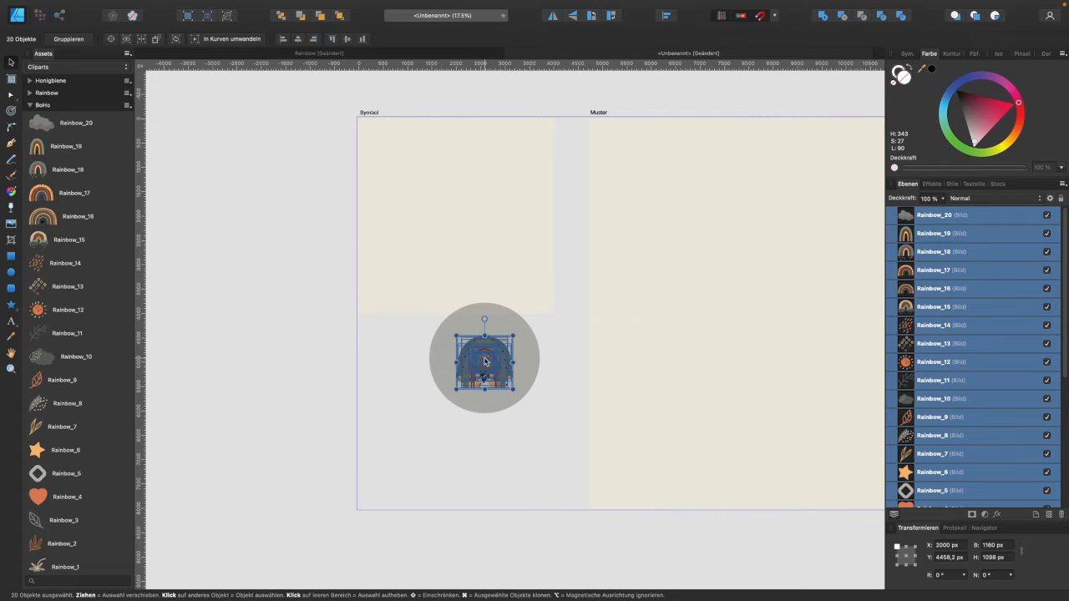
{"action": "key", "text": "BackSpace"}
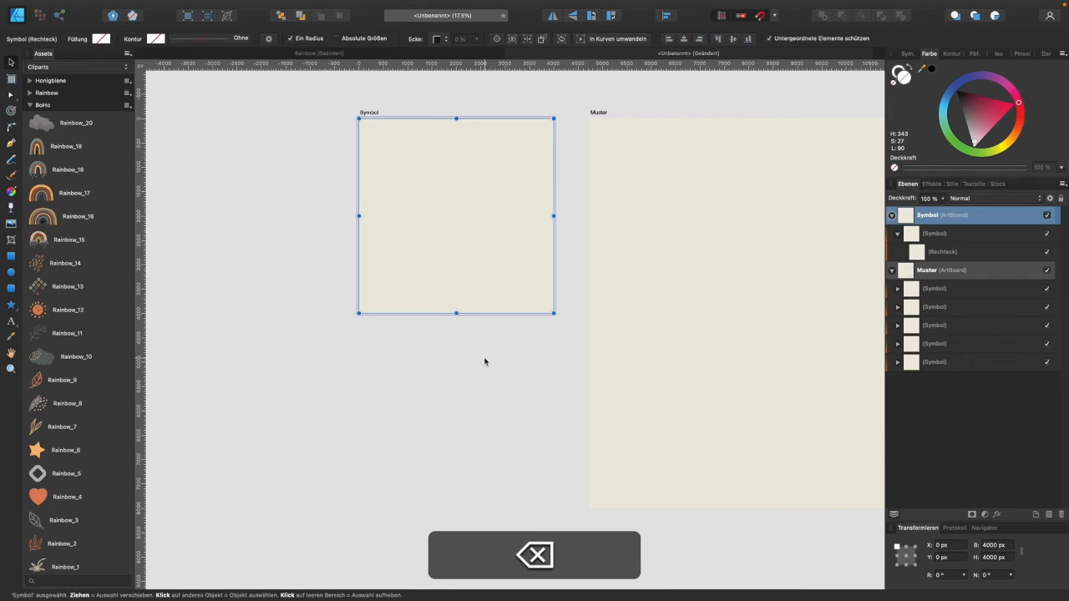
Step: Collapse the Muster artboard and the symbol in the layer list, and lock the Muster artboard against moving
{"action": "left_click", "coordinate": [891, 270]}
{"action": "left_click", "coordinate": [978, 272]}
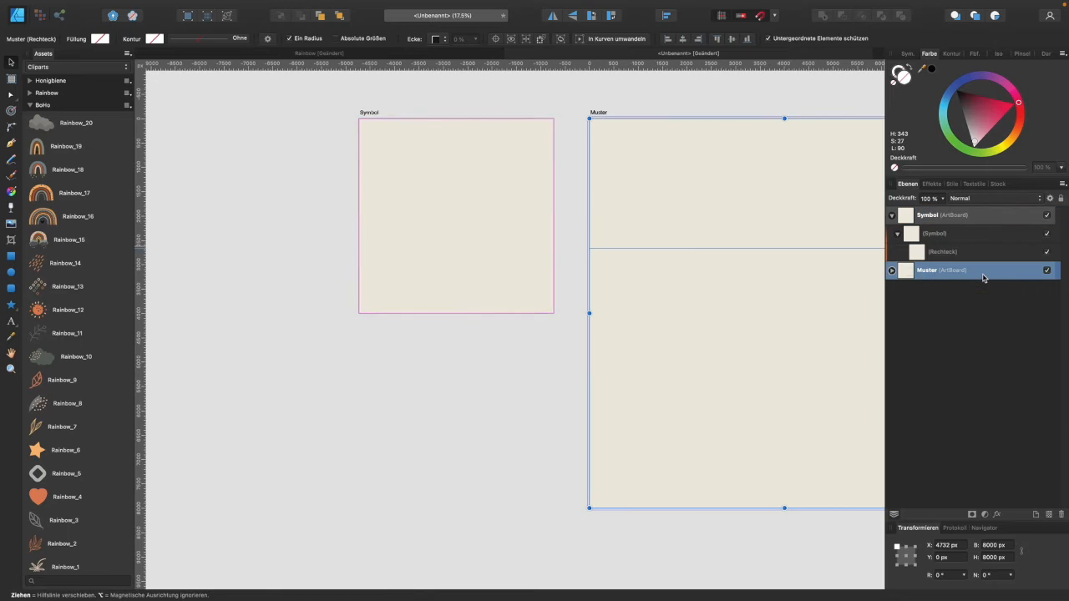
{"action": "scroll", "coordinate": [811, 241], "scroll_direction": "right", "scroll_amount": 2}
{"action": "scroll", "coordinate": [810, 241], "scroll_direction": "right", "scroll_amount": 3}
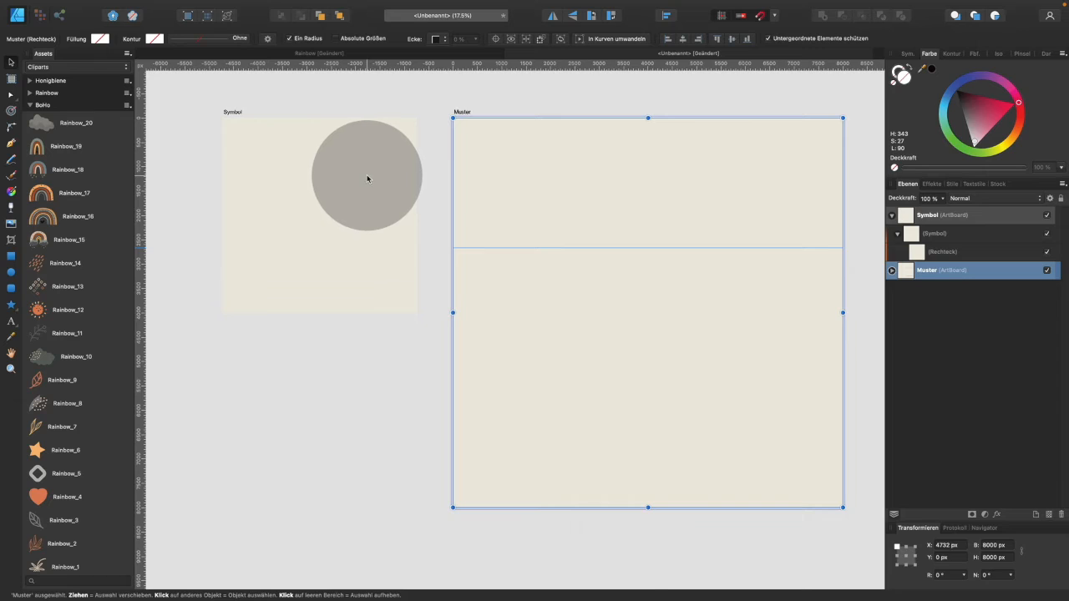
{"action": "left_click", "coordinate": [898, 235]}
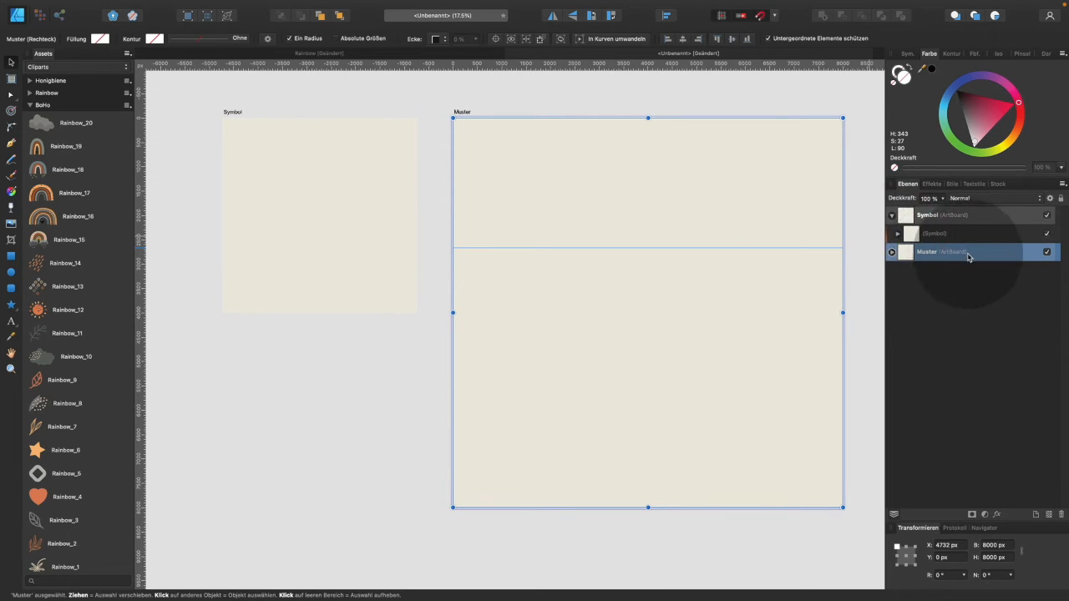
{"action": "left_click", "coordinate": [1061, 198]}
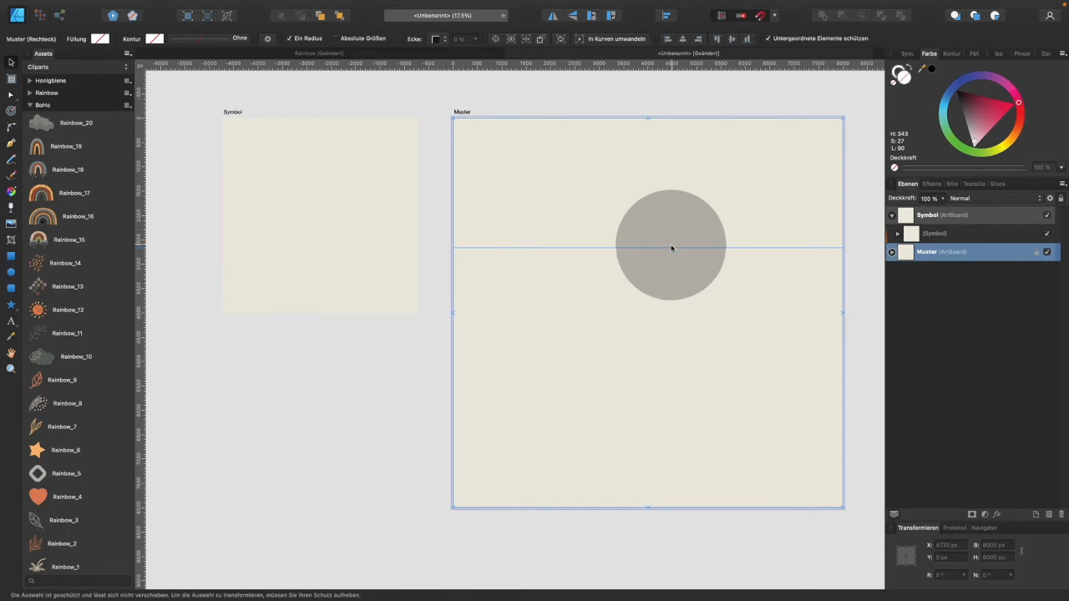
{"action": "left_click_drag", "start_coordinate": [670, 246], "coordinate": [681, 14]}
{"action": "left_click_drag", "start_coordinate": [632, 246], "coordinate": [946, 225]}
Step: Select the rectangle inside the Symbol artboard's symbol and place the Rainbow_20 cloud and the Rainbow_19 rainbow above it
{"action": "left_click", "coordinate": [941, 235]}
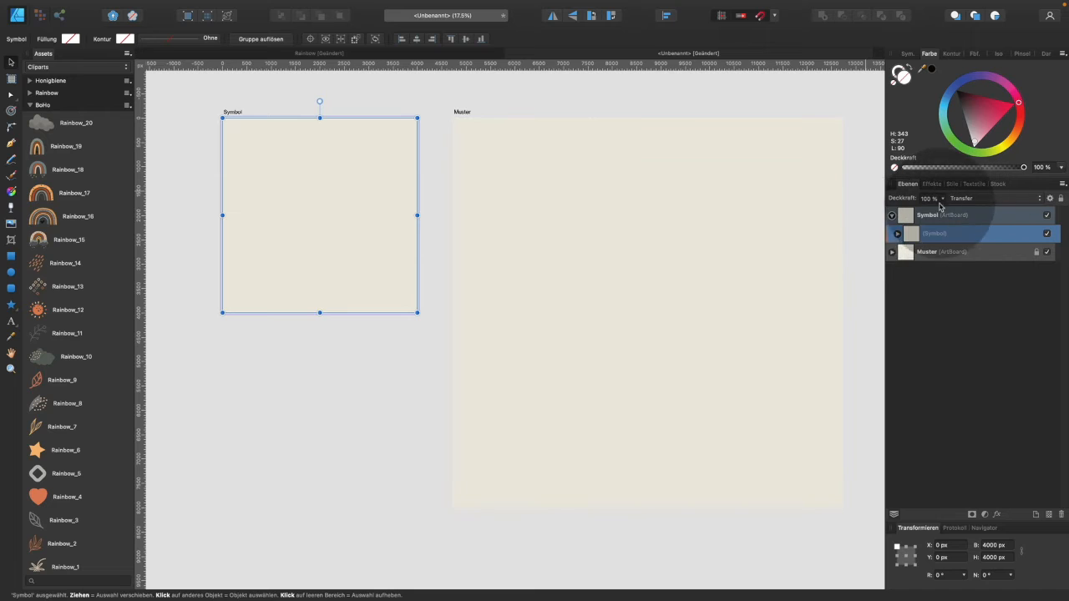
{"action": "left_click", "coordinate": [896, 235]}
{"action": "left_click", "coordinate": [896, 235]}
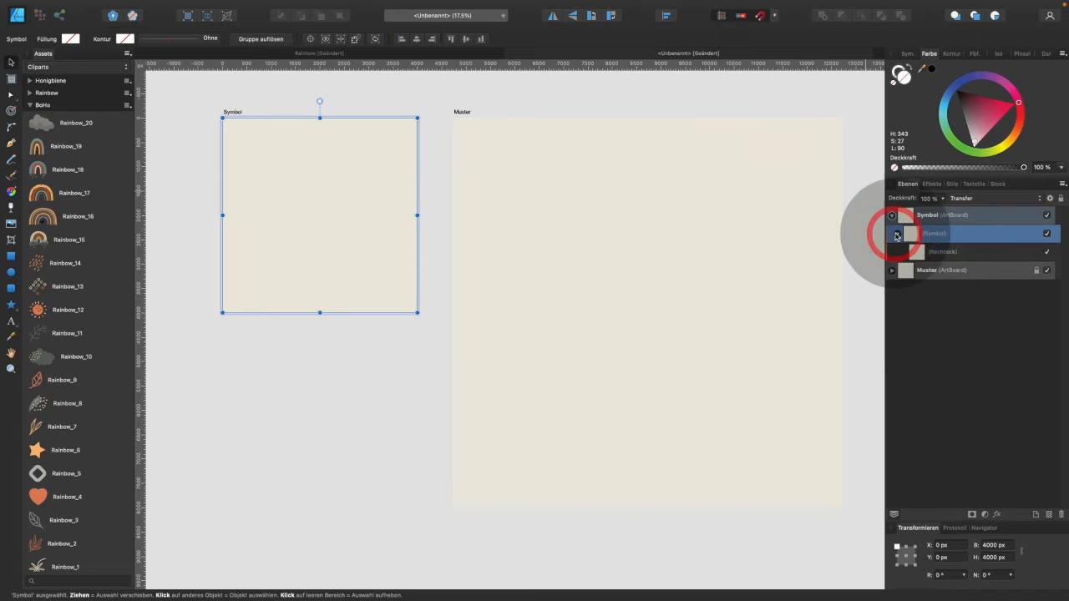
{"action": "left_click", "coordinate": [965, 253]}
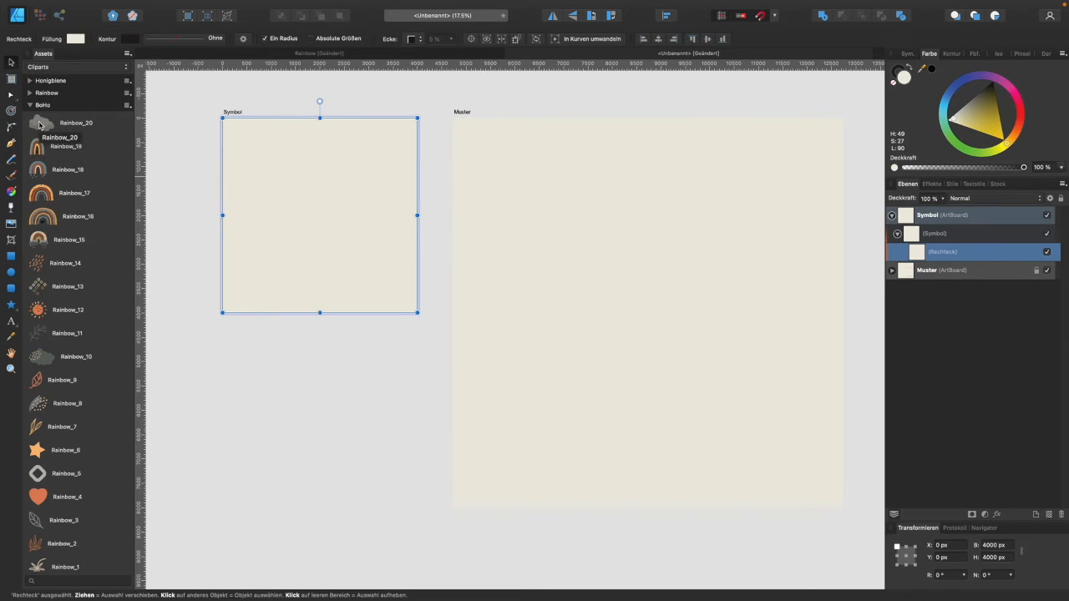
{"action": "left_click_drag", "start_coordinate": [39, 125], "coordinate": [310, 187]}
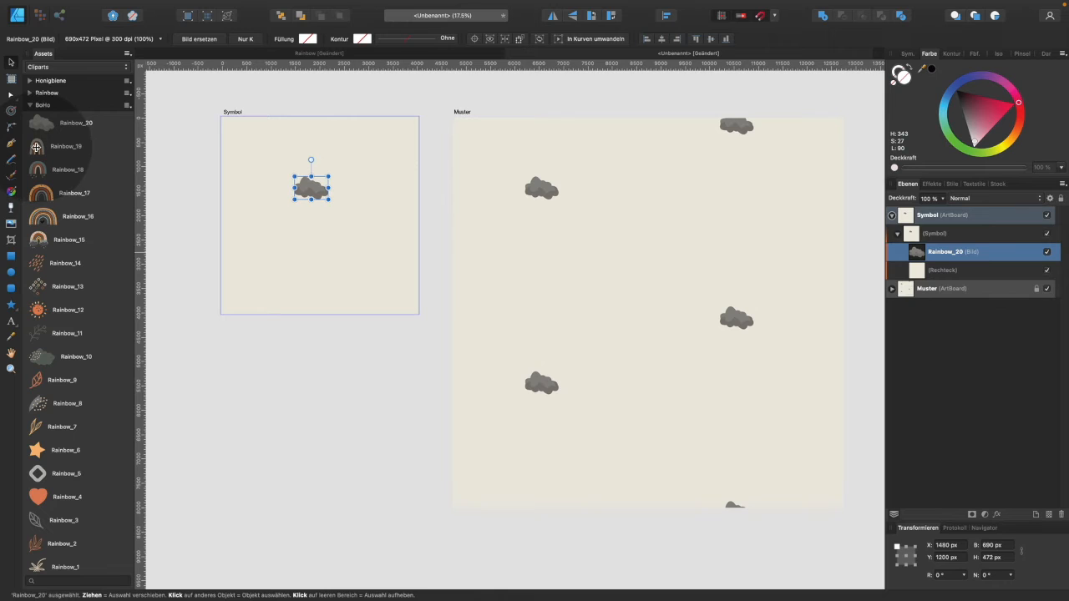
{"action": "left_click_drag", "start_coordinate": [47, 148], "coordinate": [334, 248]}
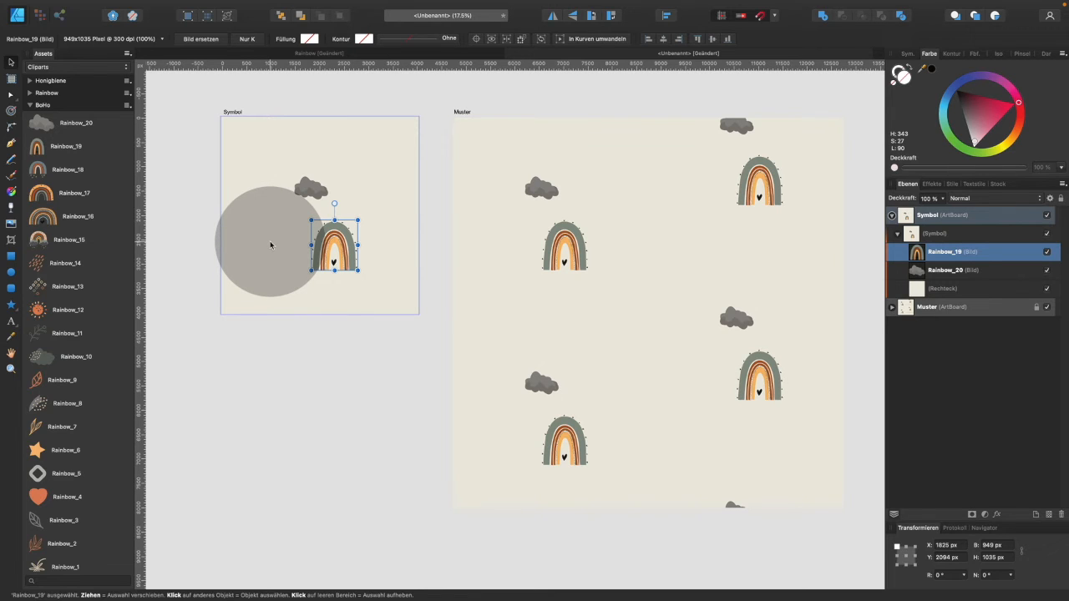
{"action": "left_click_drag", "start_coordinate": [346, 248], "coordinate": [369, 240]}
Step: Place the Rainbow_18 asset across the Symbol artboard's left edge at about X -767 px, Y 2170 px
{"action": "left_click_drag", "start_coordinate": [38, 170], "coordinate": [215, 270]}
{"action": "left_click_drag", "start_coordinate": [213, 255], "coordinate": [213, 253]}
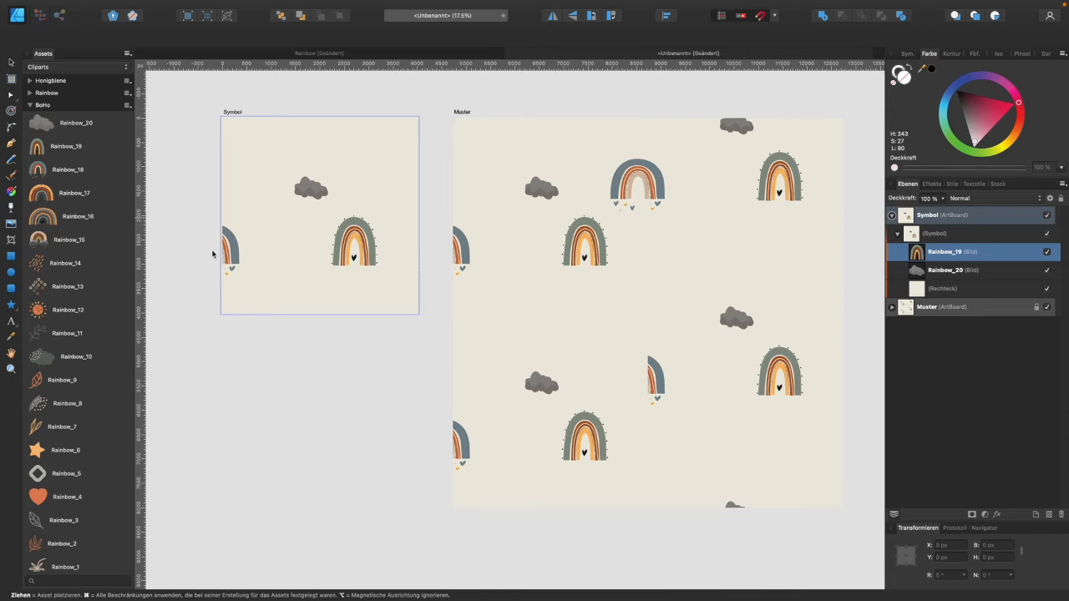
{"action": "left_click_drag", "start_coordinate": [213, 254], "coordinate": [213, 254]}
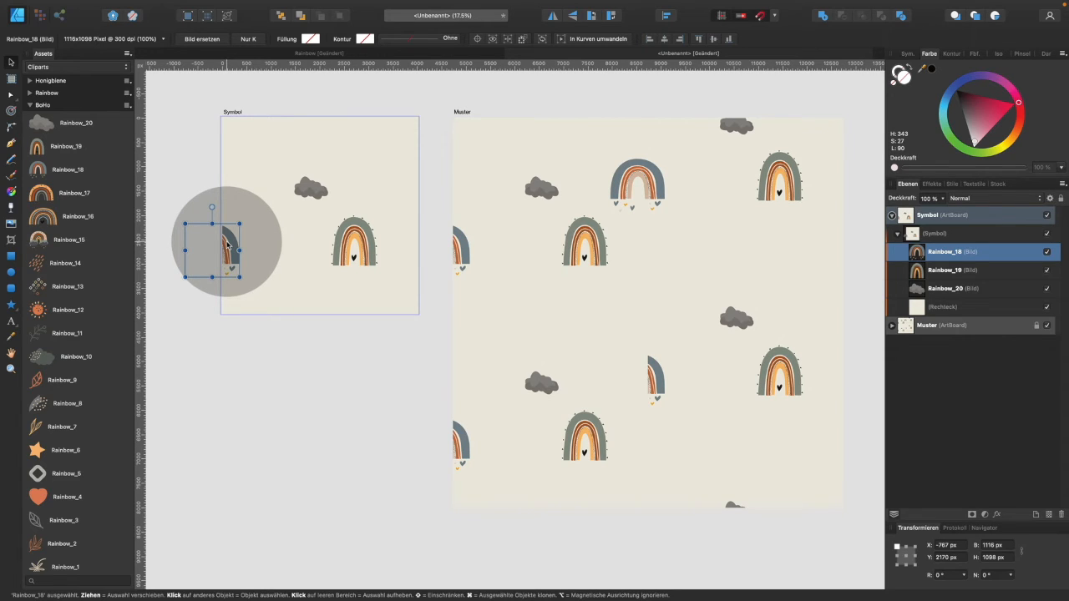
Step: Duplicate the Rainbow_18 image across the Symbol artboard's right edge at about X 3206 px, Y 854 px
{"action": "key", "text": "alt"}
{"action": "key", "text": "shift"}
{"action": "left_click_drag", "start_coordinate": [226, 242], "coordinate": [420, 179]}
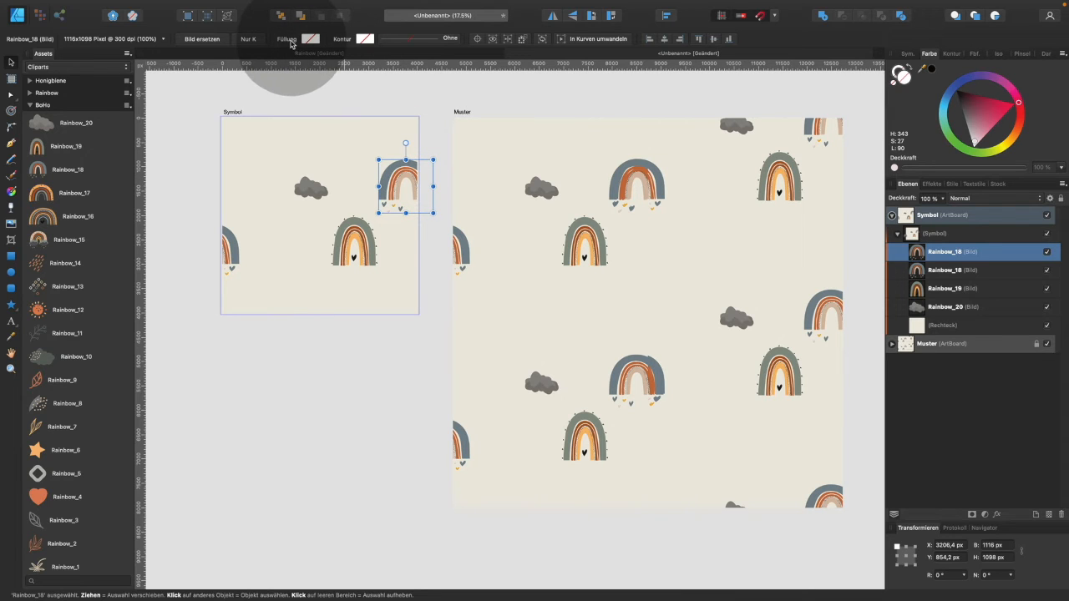
Step: Switch to outline view and nudge the Rainbow_18 duplicate 8 px right to X 3214.4 px
{"action": "left_click", "coordinate": [227, 17]}
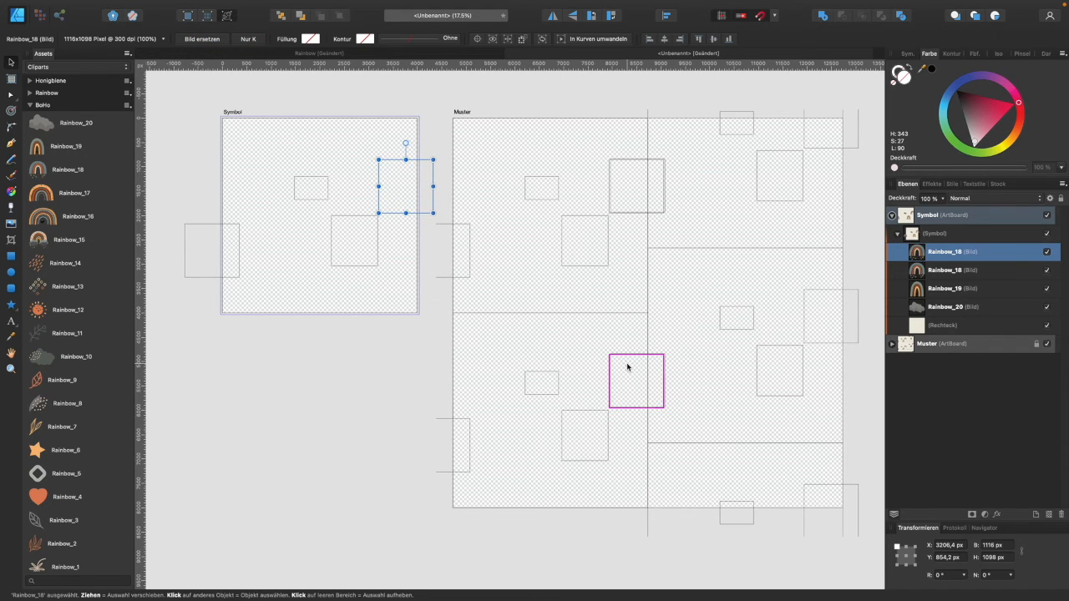
{"action": "scroll", "coordinate": [627, 367], "scroll_direction": "up", "scroll_amount": 6}
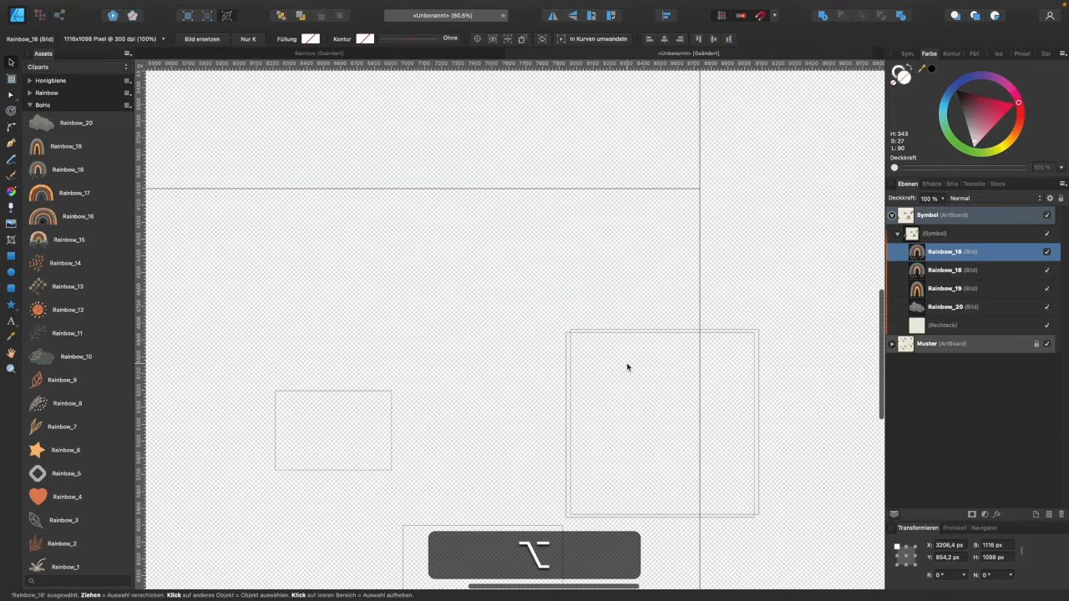
{"action": "key", "text": "Right"}
{"action": "key", "text": "Right"}
{"action": "key", "text": "Right"}
{"action": "key", "text": "Right"}
{"action": "key", "text": "Right"}
{"action": "key", "text": "Right"}
{"action": "key", "text": "Right"}
{"action": "key", "text": "Right"}
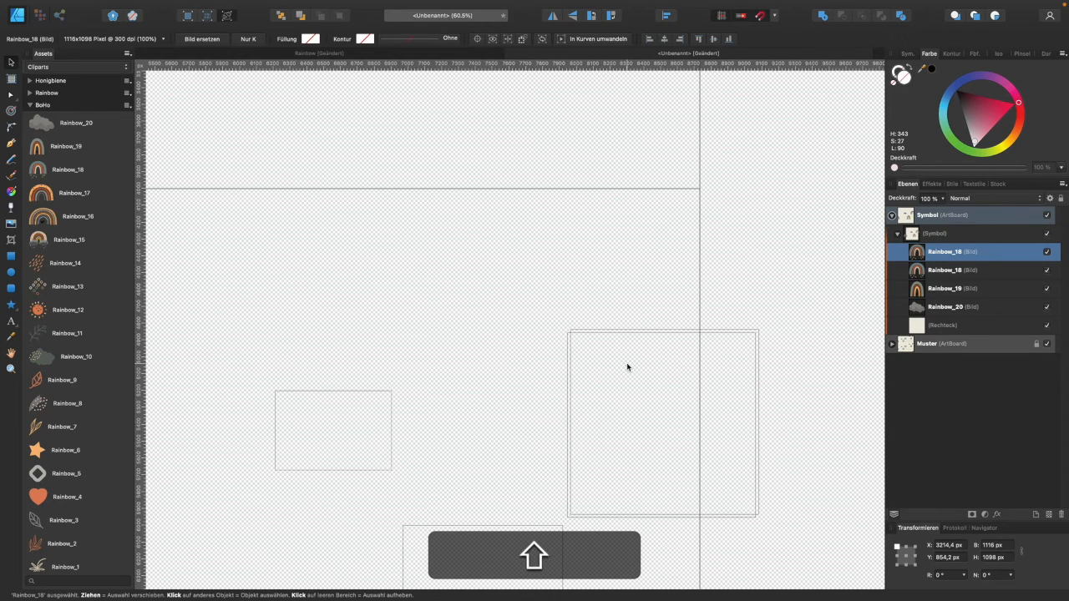
Step: Nudge the Rainbow_18 duplicate to X 3234.4 px, Y 834.2 px to match its counterpart's outline, and leave outline view
{"action": "left_click", "coordinate": [604, 355]}
{"action": "key", "text": "shift"}
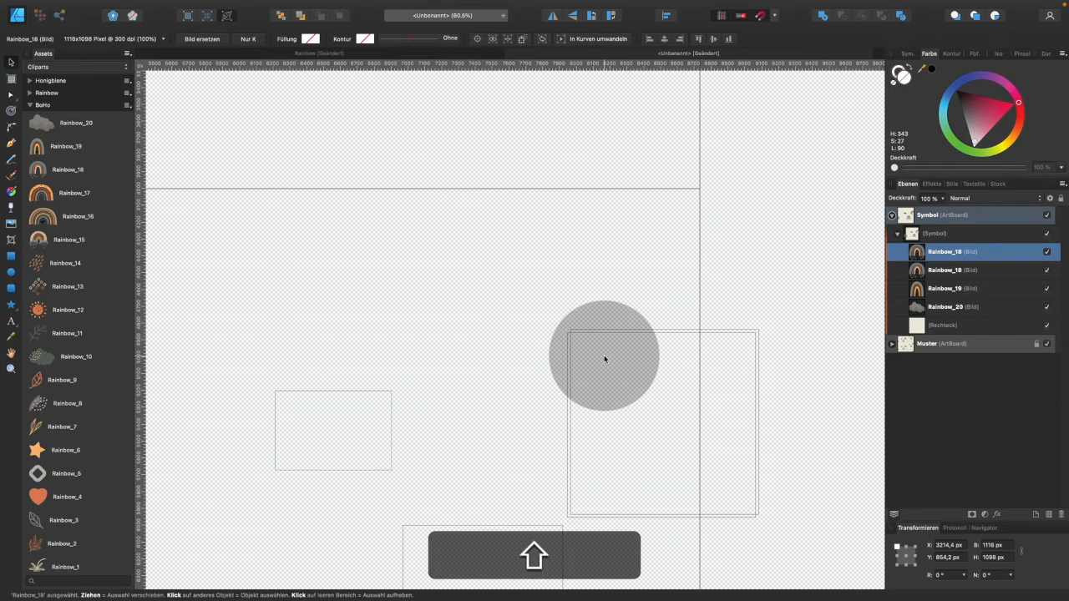
{"action": "key", "text": "shift+Up"}
{"action": "key", "text": "shift+Up"}
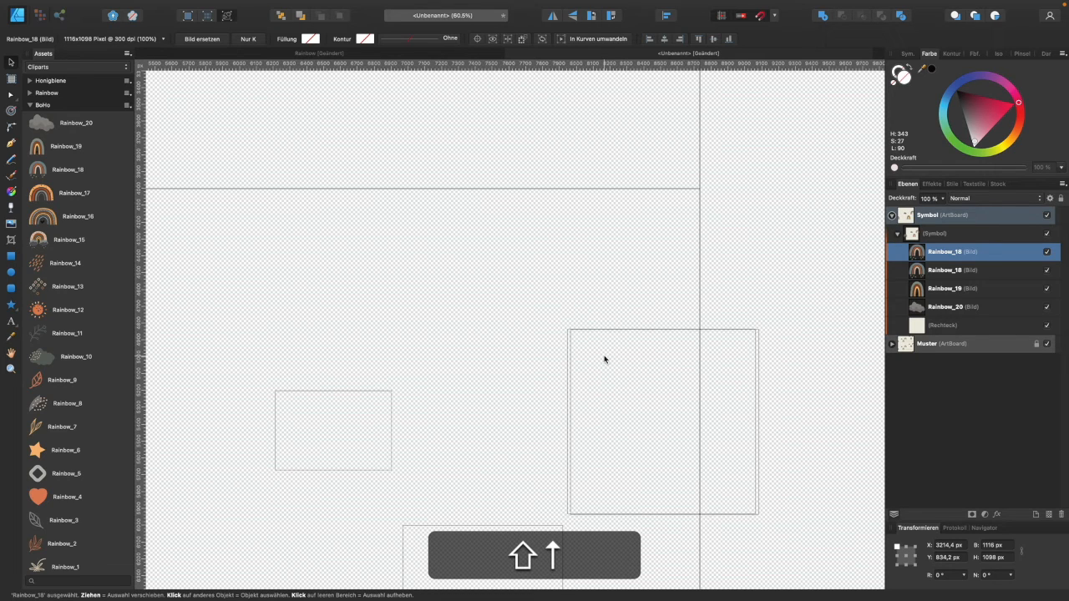
{"action": "key", "text": "shift+Right"}
{"action": "key", "text": "shift+Right"}
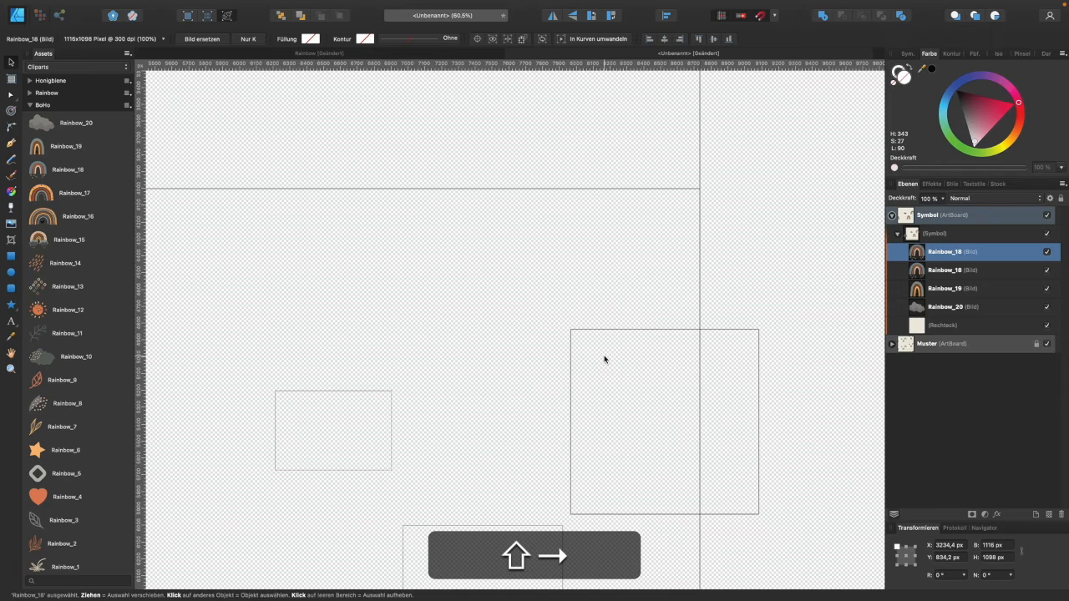
{"action": "left_click", "coordinate": [605, 360]}
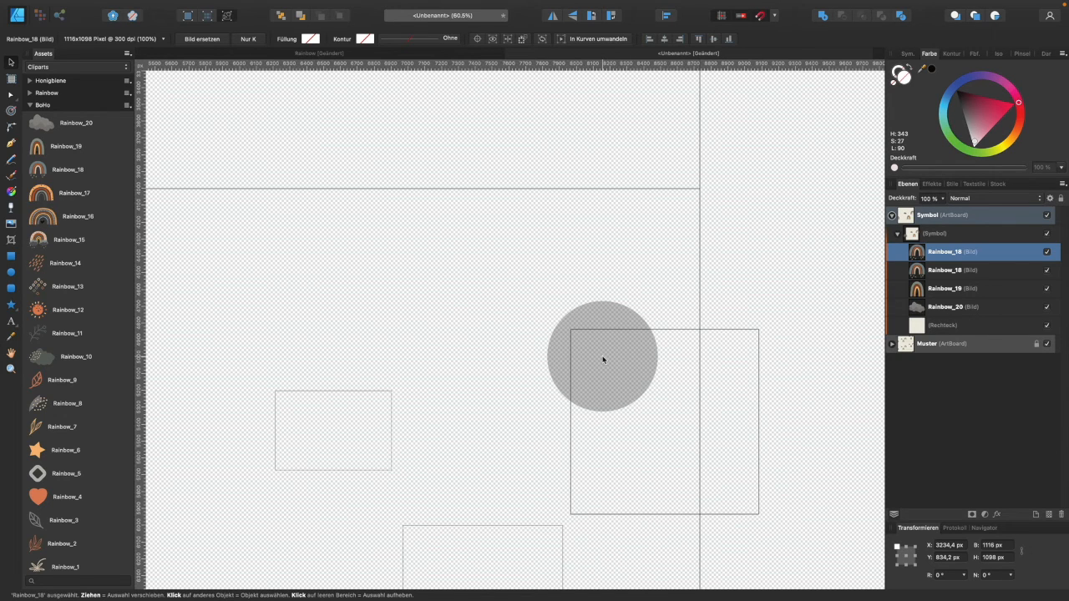
{"action": "scroll", "coordinate": [603, 360], "scroll_direction": "down", "scroll_amount": 10}
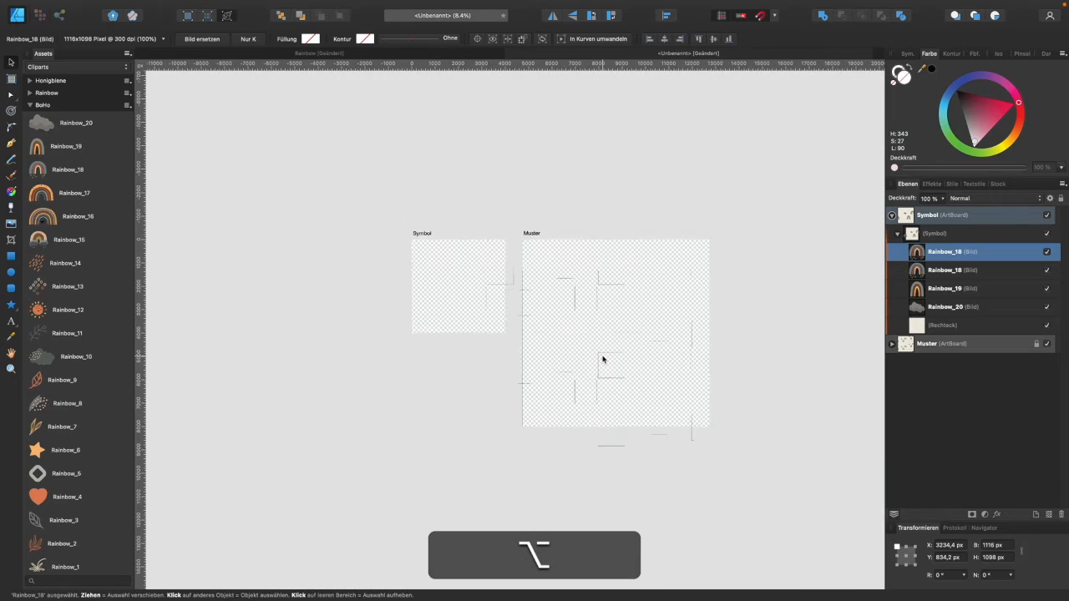
{"action": "scroll", "coordinate": [603, 359], "scroll_direction": "up", "scroll_amount": 3}
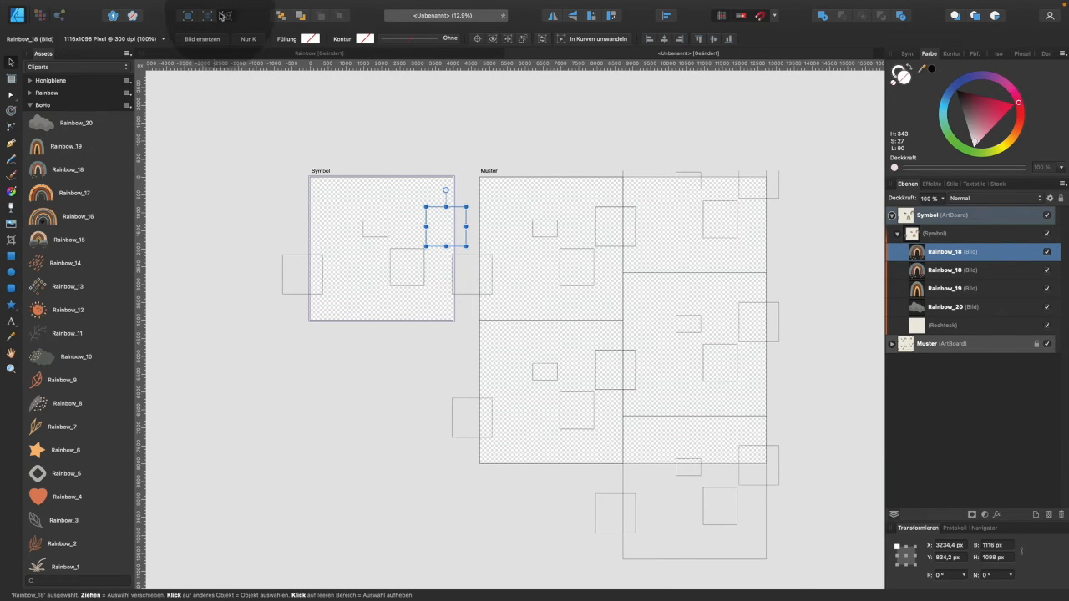
{"action": "left_click", "coordinate": [209, 17]}
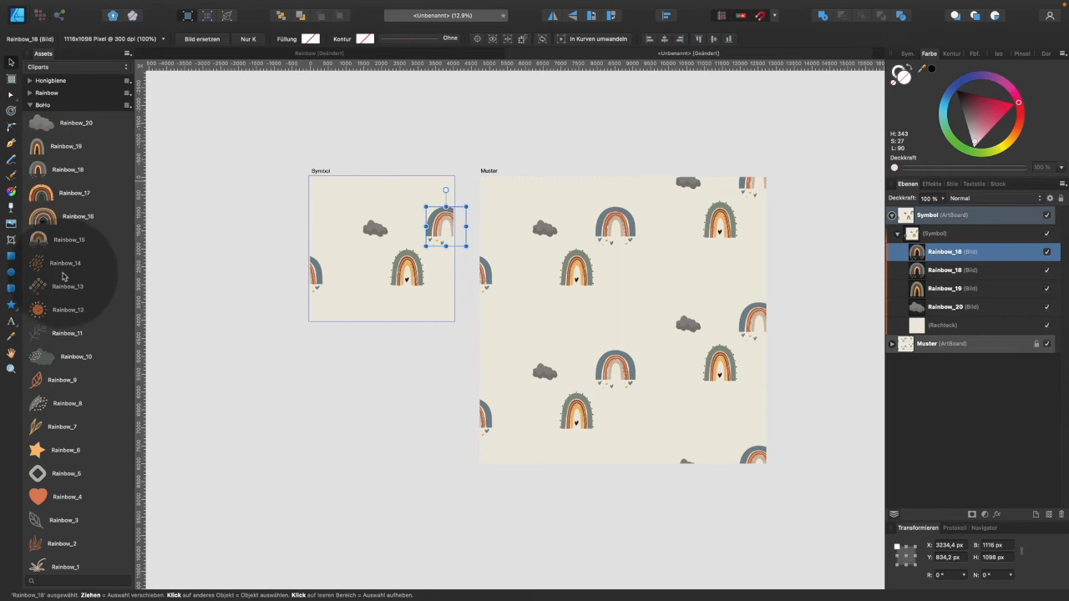
Step: Place Rainbow_14 at about X 961, Y 2383 px, Rainbow_13 at X 2438, Y 749 px, and Rainbow_10 at X 350, Y 342 px in the symbol
{"action": "left_click_drag", "start_coordinate": [52, 262], "coordinate": [354, 271]}
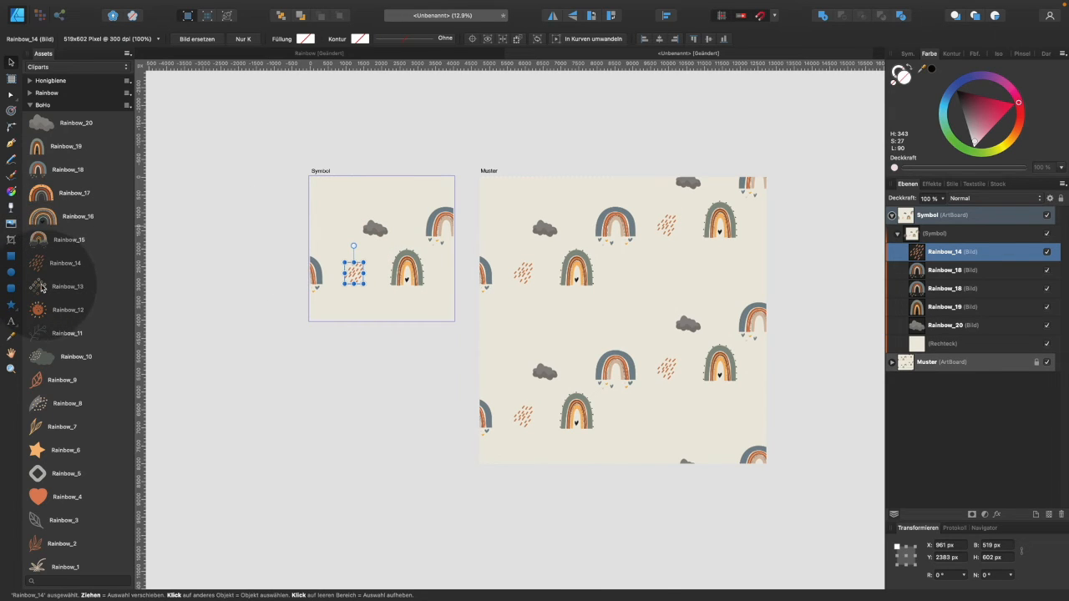
{"action": "left_click_drag", "start_coordinate": [41, 287], "coordinate": [410, 215]}
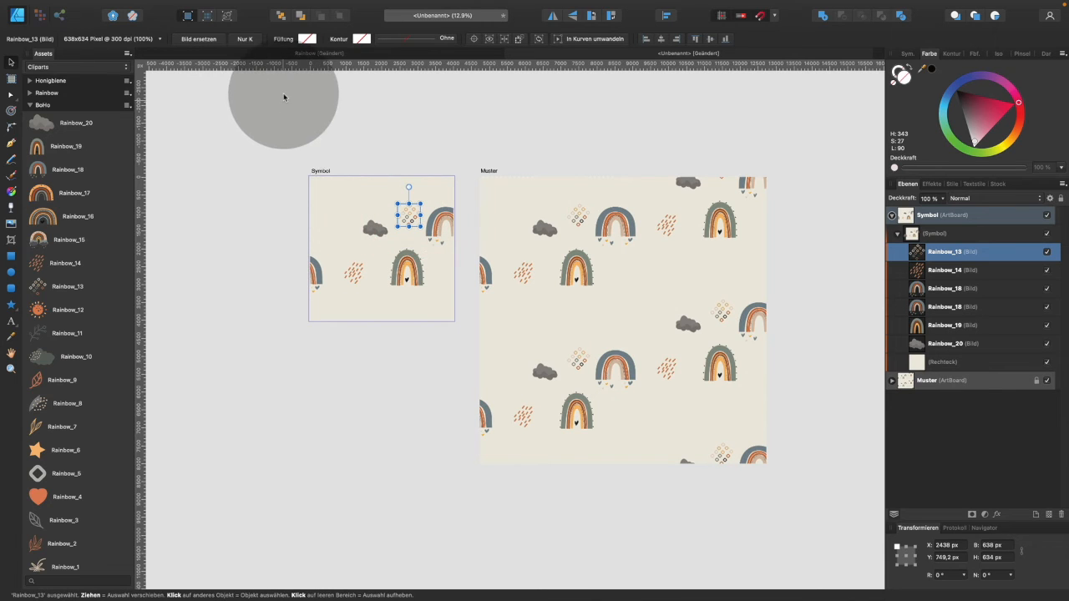
{"action": "left_click_drag", "start_coordinate": [91, 356], "coordinate": [333, 196]}
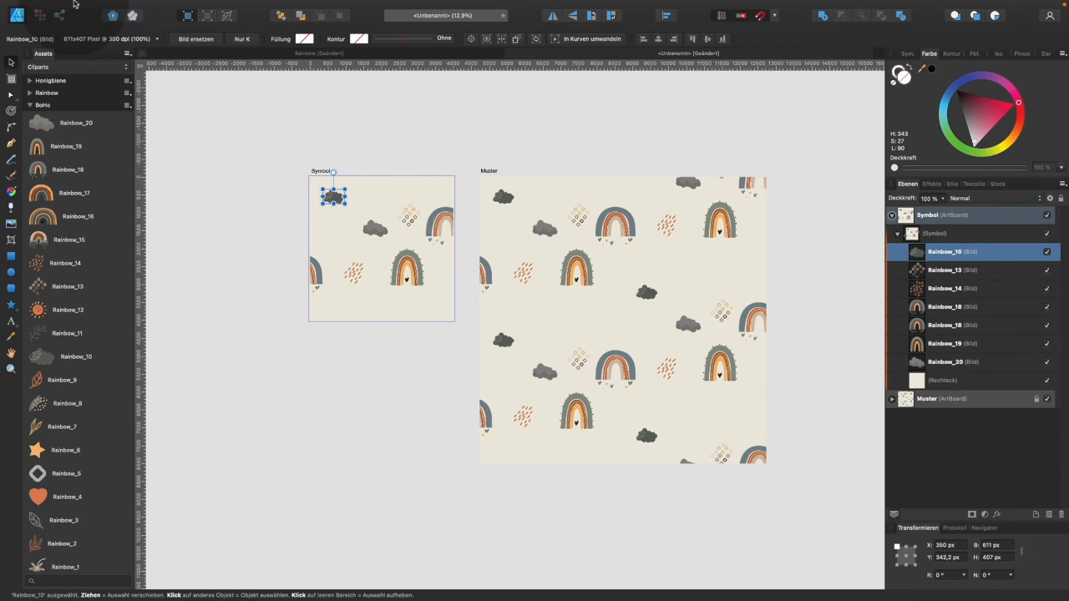
{"action": "mouse_move", "coordinate": [74, 5]}
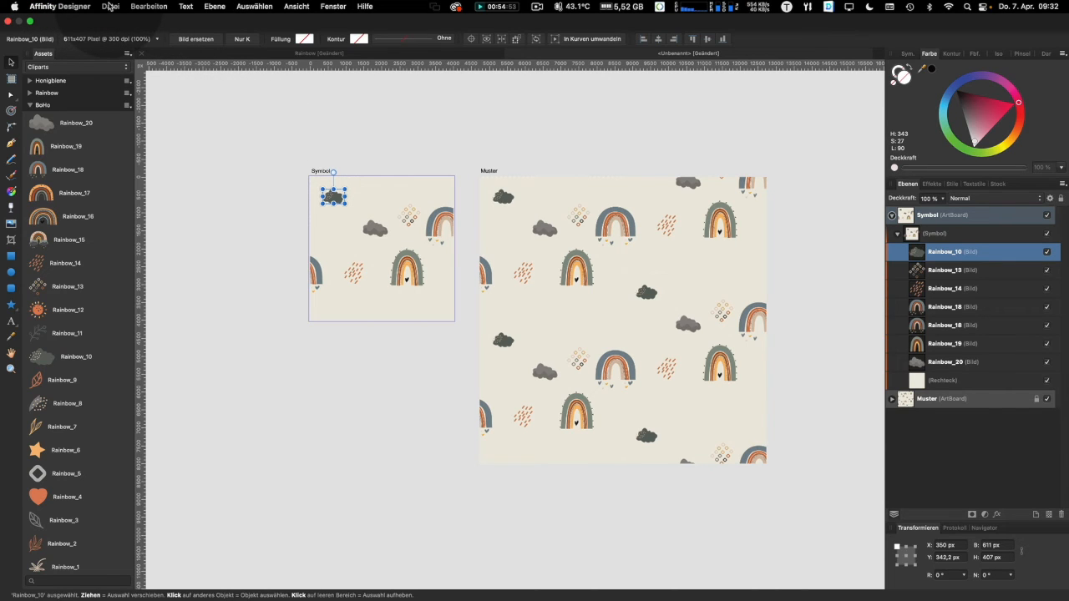
{"action": "left_click", "coordinate": [110, 7]}
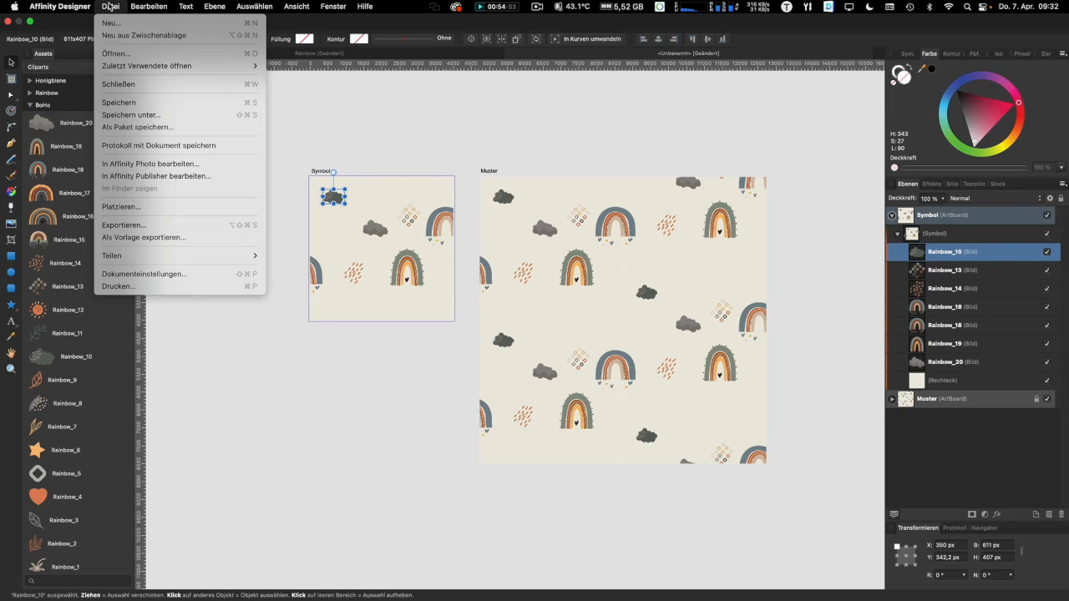
{"action": "left_click", "coordinate": [178, 238]}
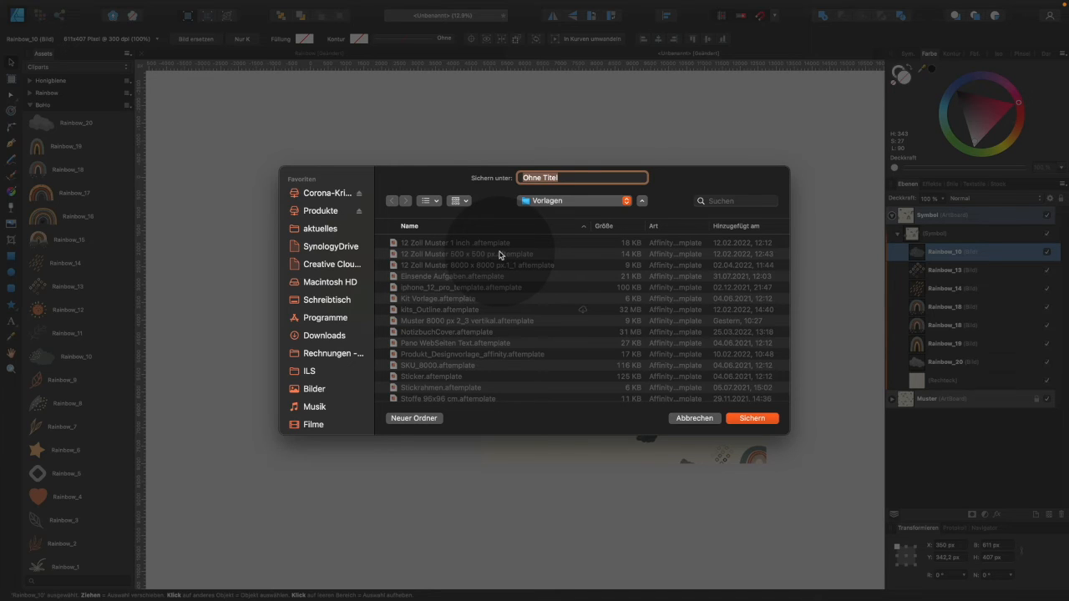
{"action": "left_click", "coordinate": [694, 418]}
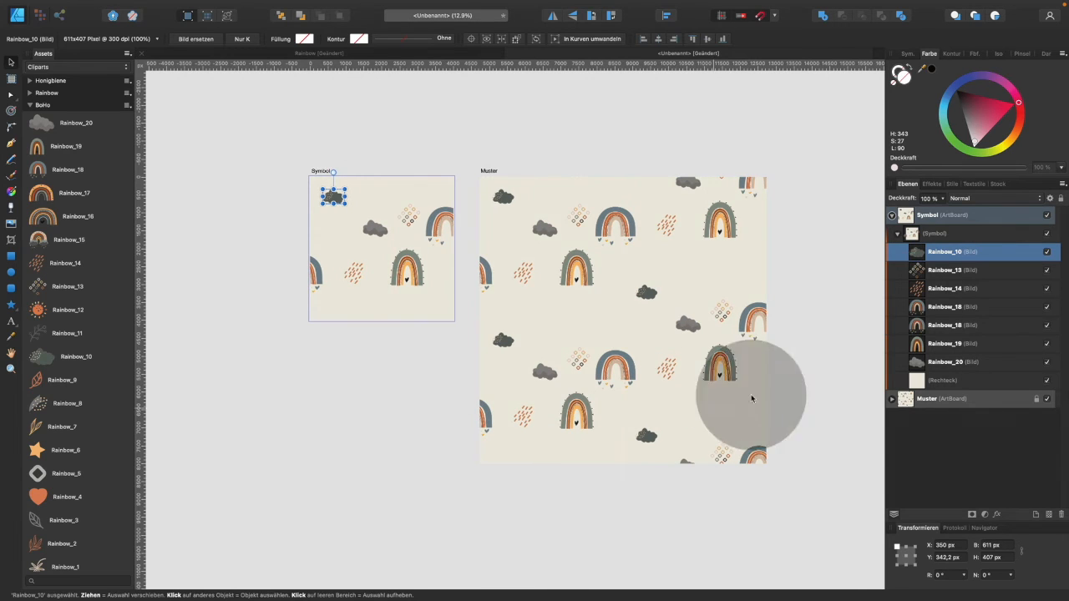
Step: Delete all Rainbow images from the Symbol artboard's symbol, from Rainbow_10 down to Rainbow_20, keeping only the background rectangle
{"action": "left_click", "coordinate": [972, 272]}
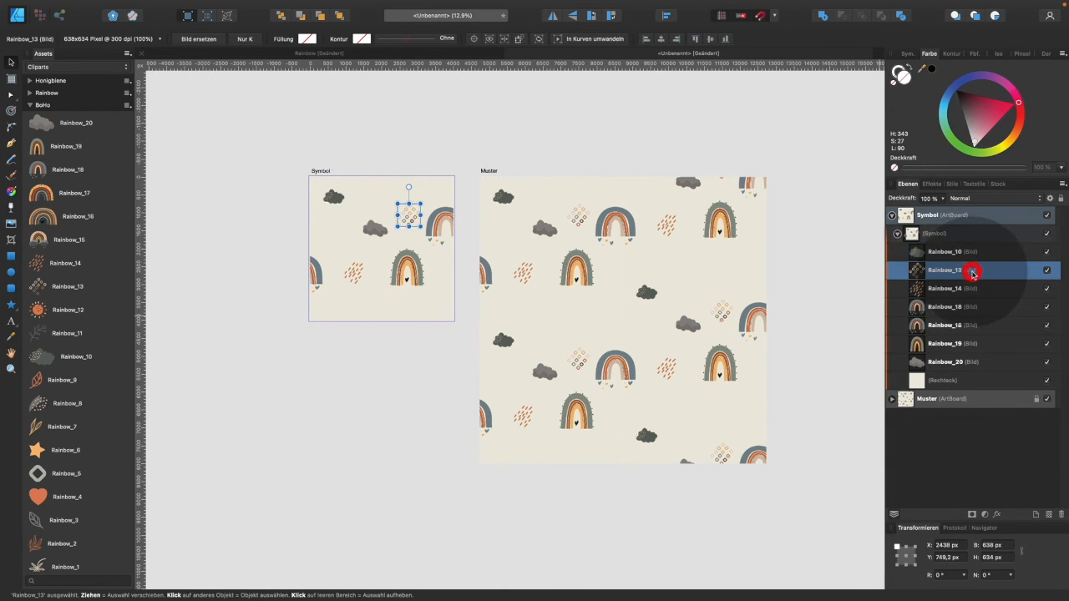
{"action": "left_click", "coordinate": [955, 254]}
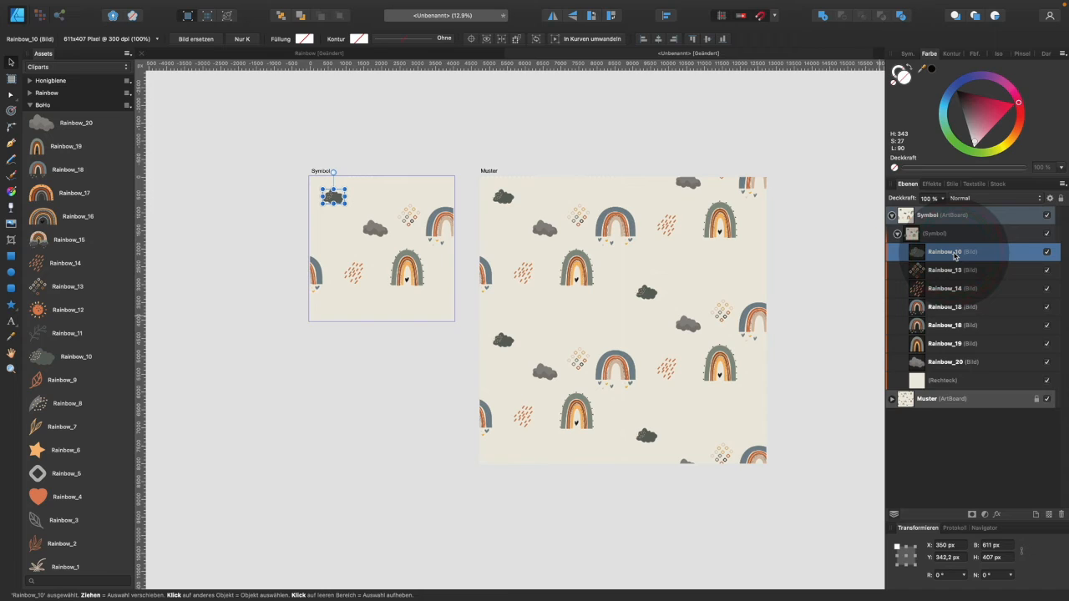
{"action": "key", "text": "BackSpace"}
{"action": "key", "text": "BackSpace"}
{"action": "key", "text": "BackSpace"}
{"action": "key", "text": "BackSpace"}
{"action": "key", "text": "BackSpace"}
{"action": "key", "text": "BackSpace"}
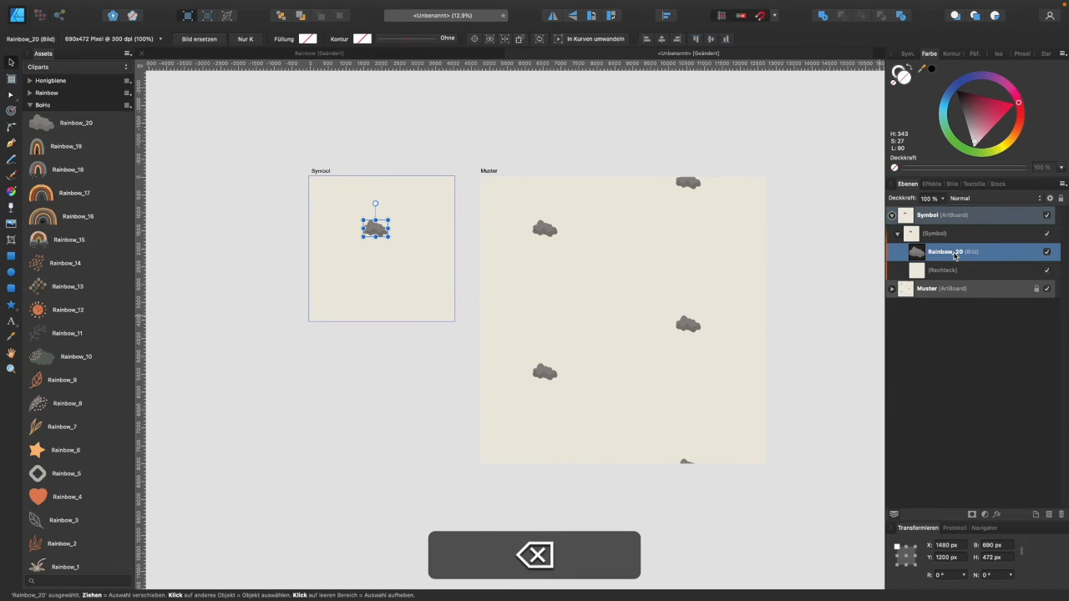
{"action": "key", "text": "BackSpace"}
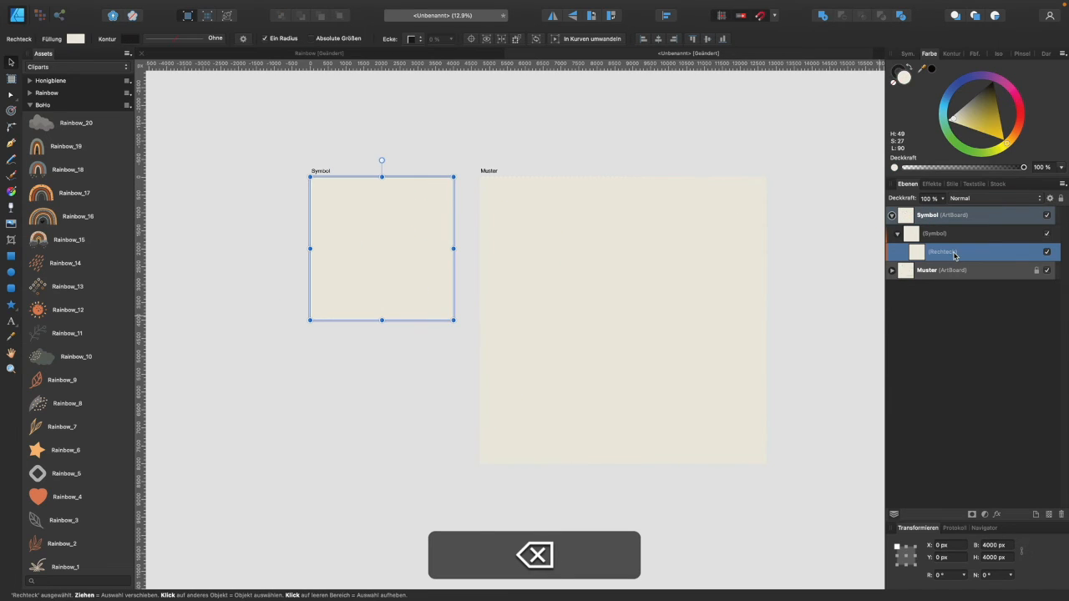
{"action": "left_click", "coordinate": [337, 130]}
{"action": "left_click", "coordinate": [110, 6]}
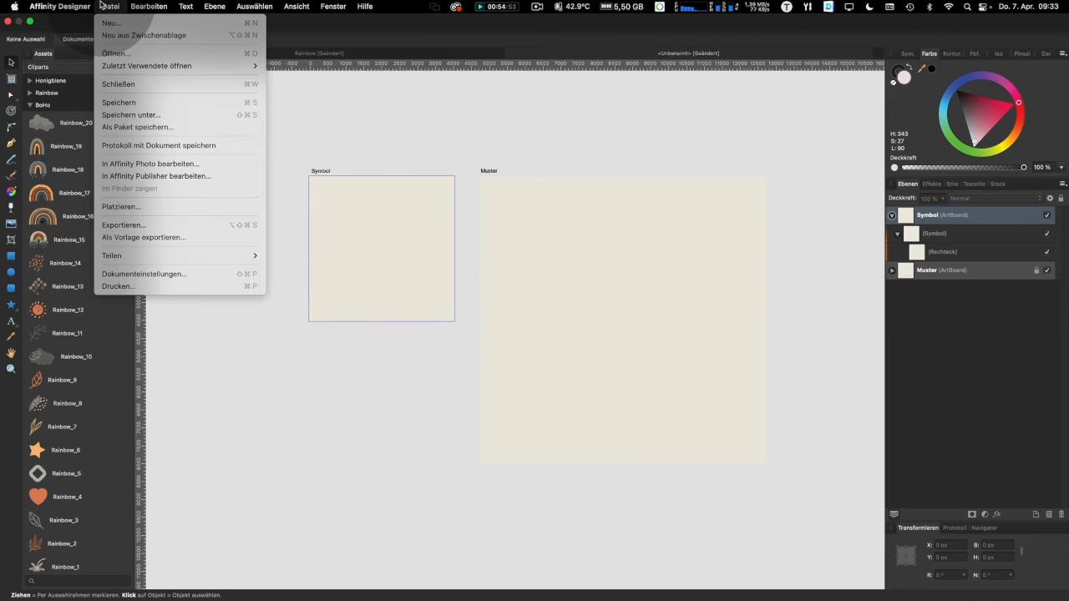
{"action": "left_click", "coordinate": [139, 238]}
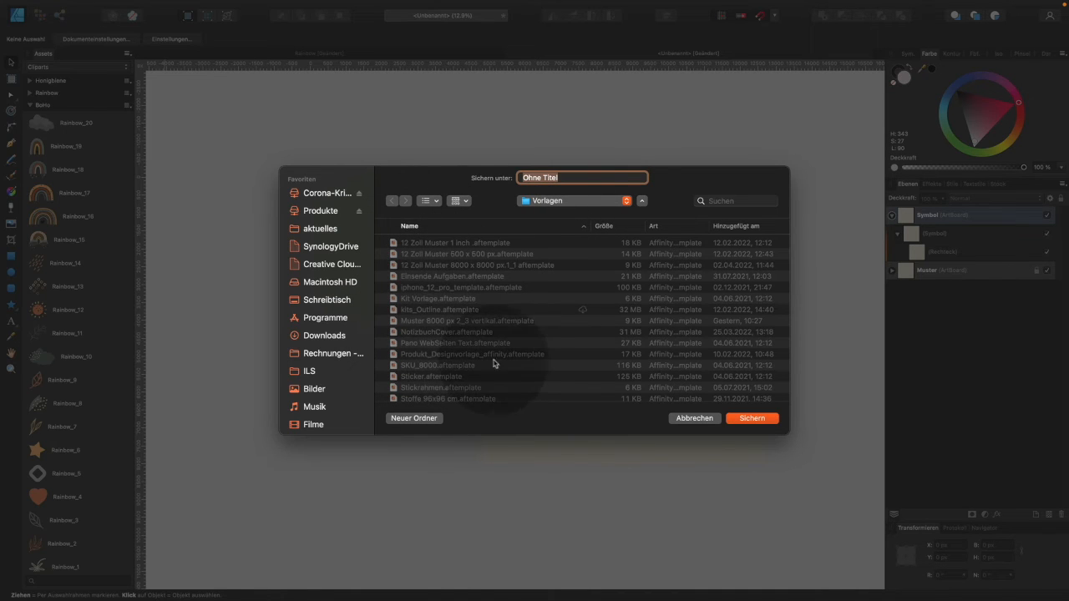
{"action": "left_click", "coordinate": [698, 418]}
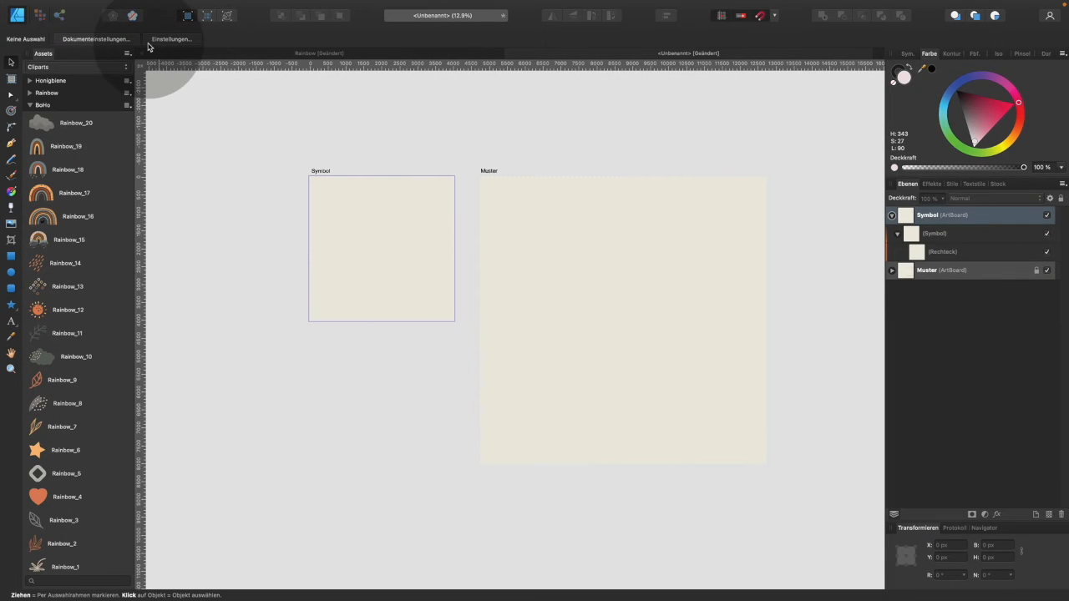
Step: Create a new document from the "Muster 8000 px 2_3 vertikal" template in the Vorlagen folder
{"action": "left_click", "coordinate": [106, 6]}
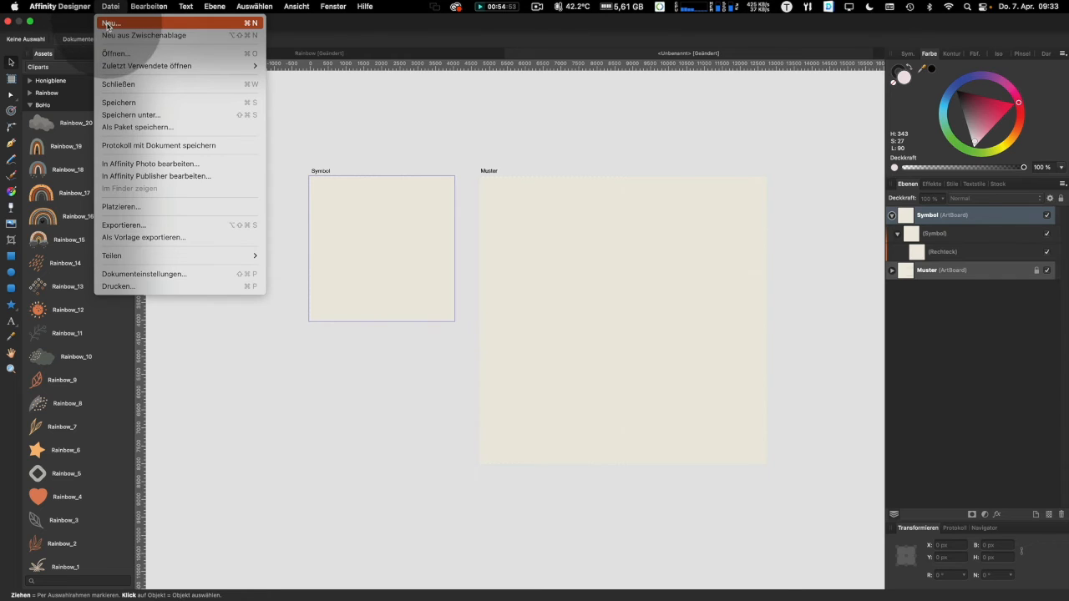
{"action": "left_click", "coordinate": [106, 24]}
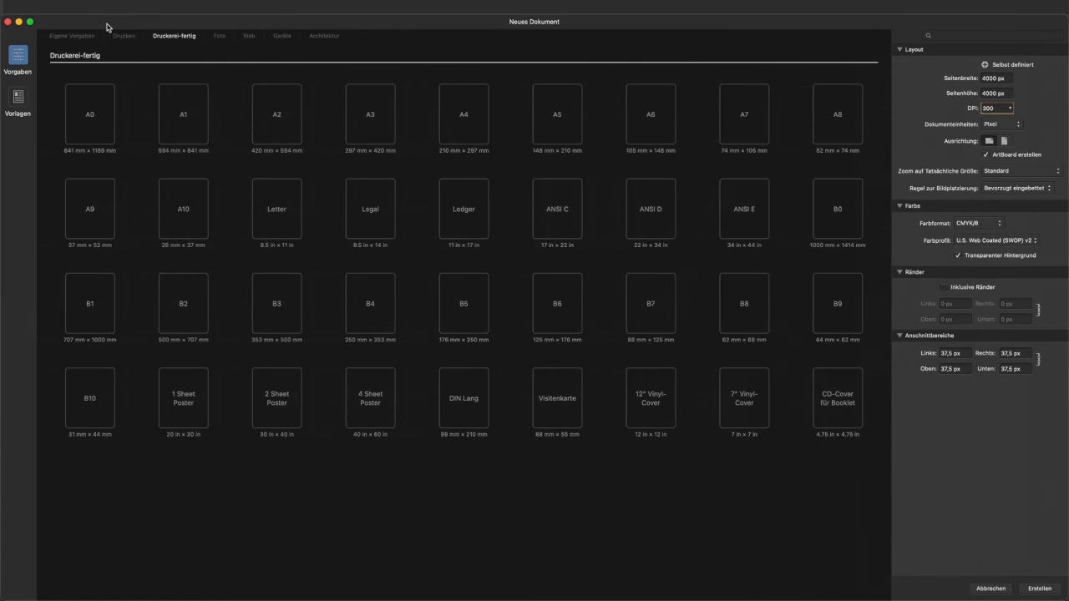
{"action": "left_click", "coordinate": [19, 101]}
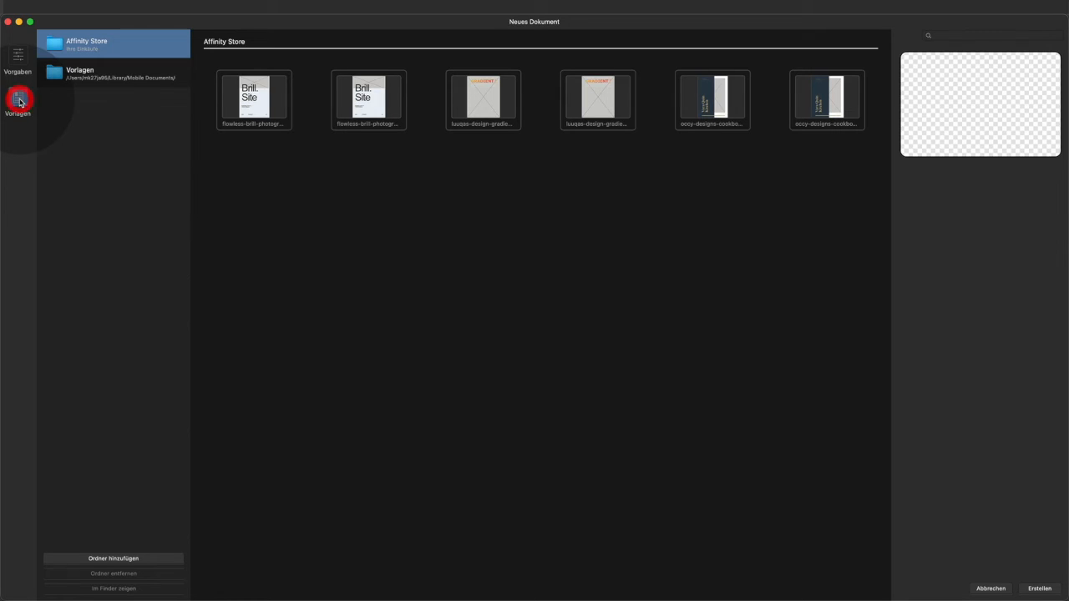
{"action": "left_click", "coordinate": [106, 70]}
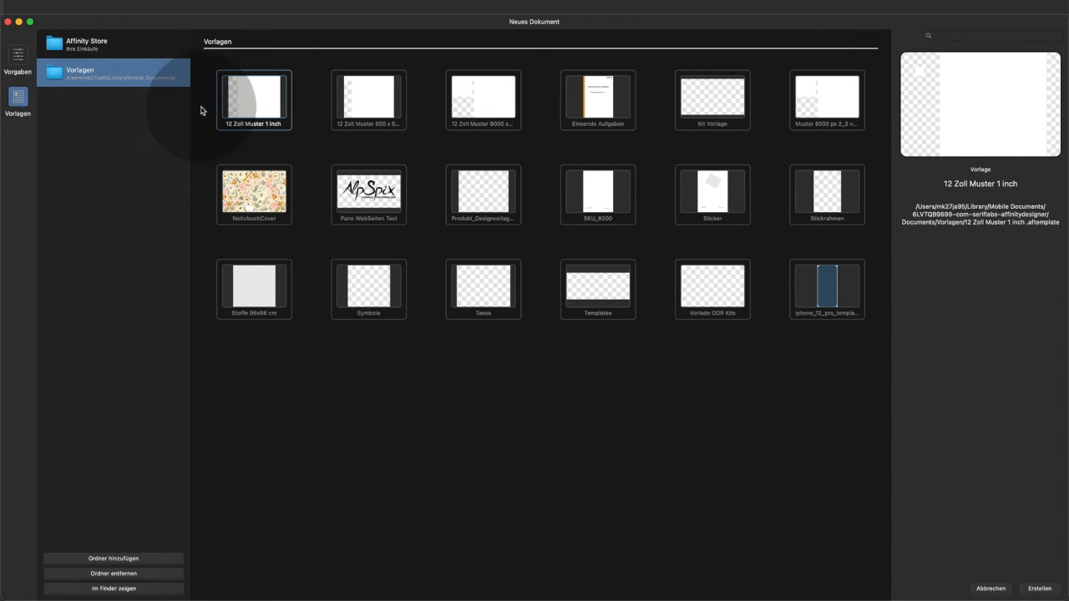
{"action": "left_click", "coordinate": [835, 87]}
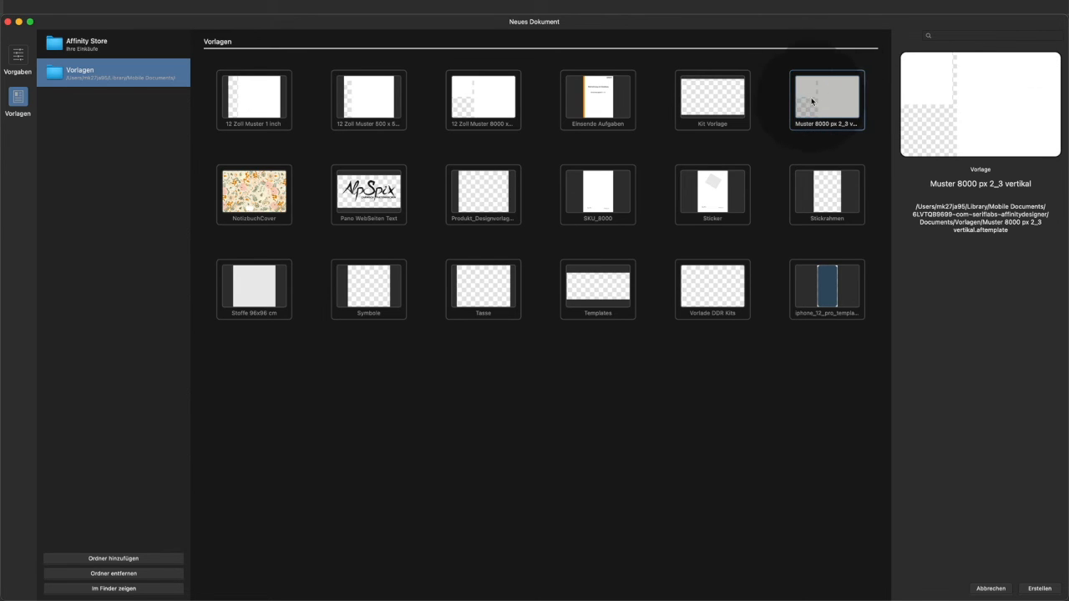
{"action": "left_click", "coordinate": [1044, 588]}
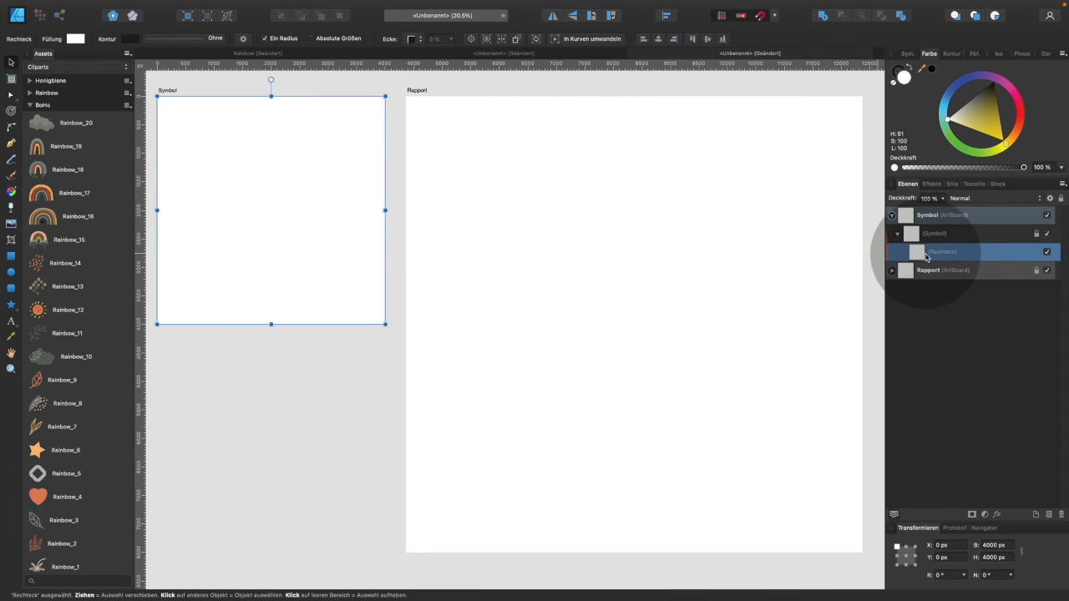
Step: Fill the symbol's background rectangle with a light warm grey of about H 51, S 8, L 82
{"action": "left_click_drag", "start_coordinate": [969, 121], "coordinate": [984, 104]}
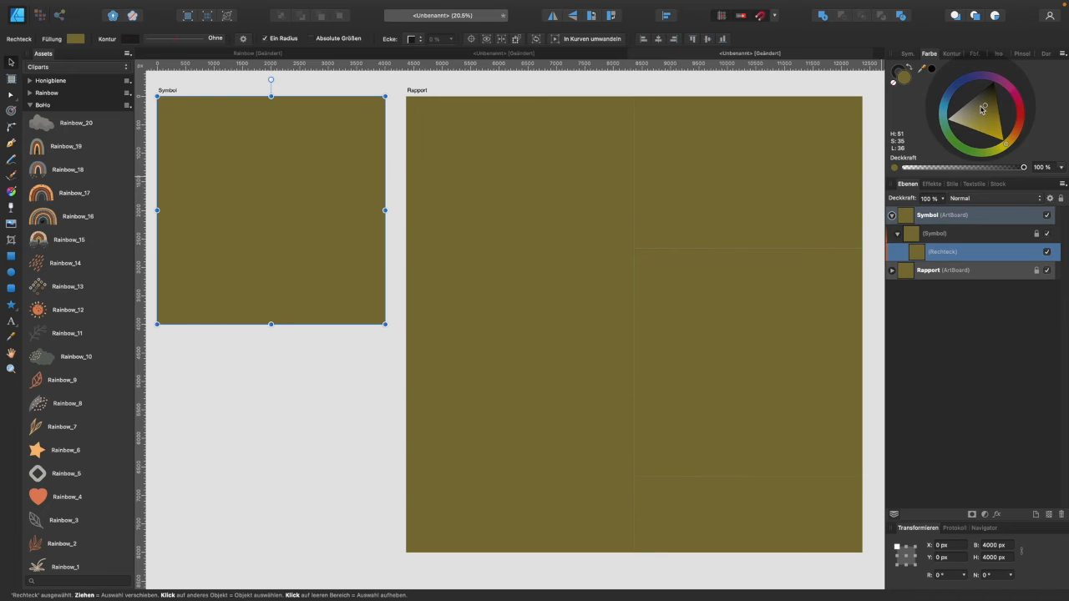
{"action": "left_click_drag", "start_coordinate": [973, 107], "coordinate": [955, 115]}
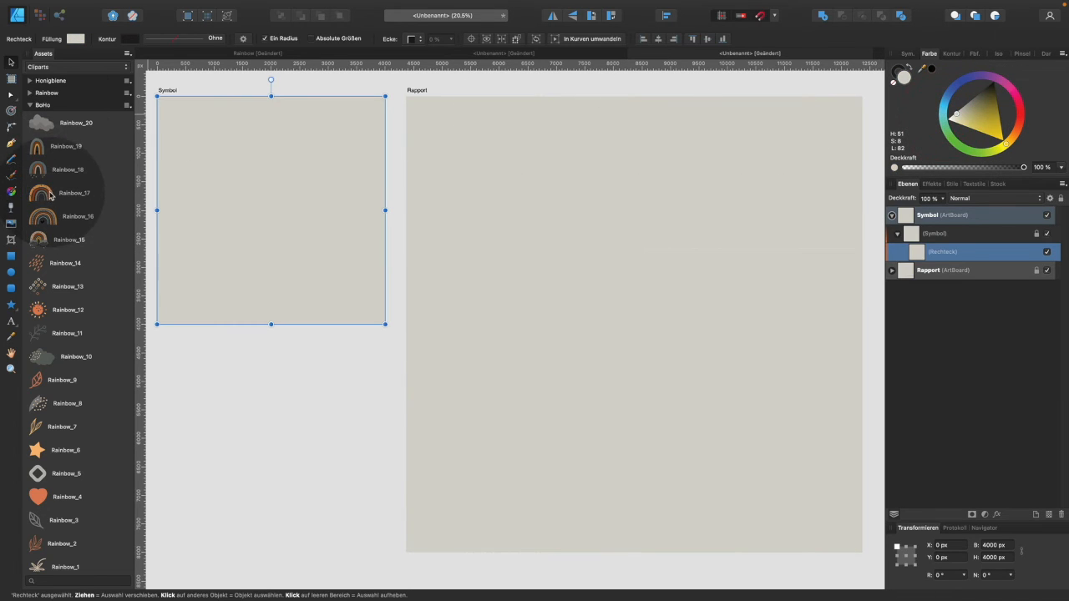
Step: Place the Rainbow_17 asset in the symbol at about X 1457 px, Y 1764 px, and switch to the Rainbow document
{"action": "left_click", "coordinate": [928, 234]}
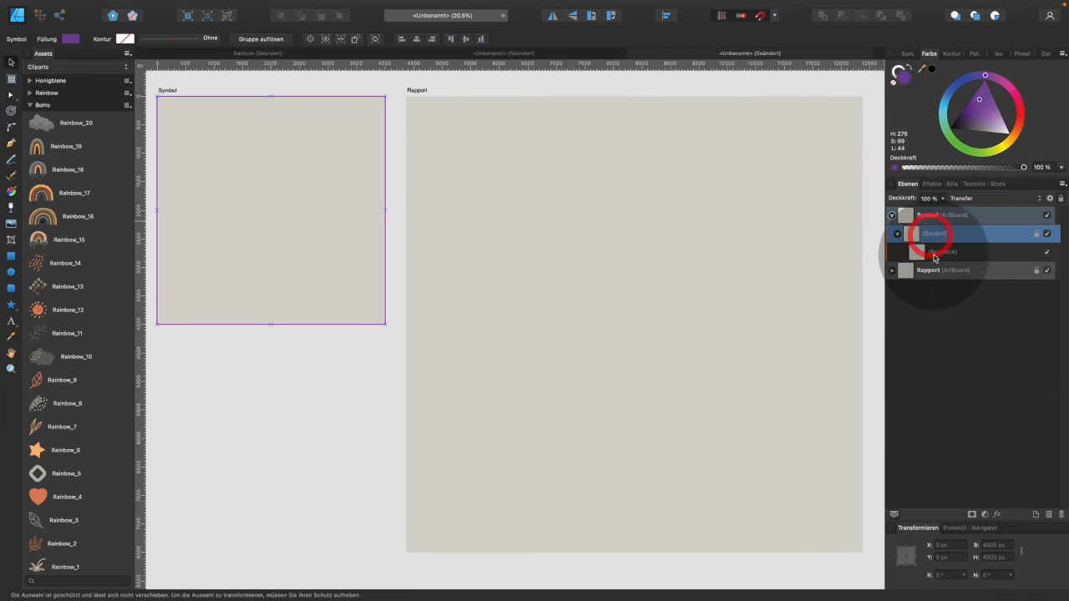
{"action": "left_click_drag", "start_coordinate": [35, 196], "coordinate": [270, 221]}
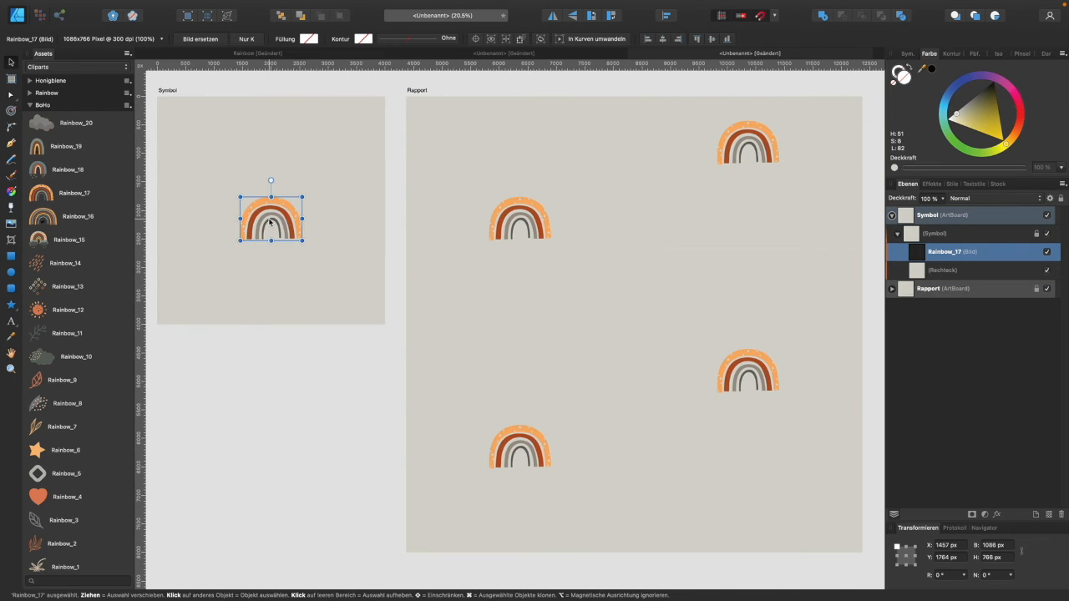
{"action": "left_click", "coordinate": [250, 53]}
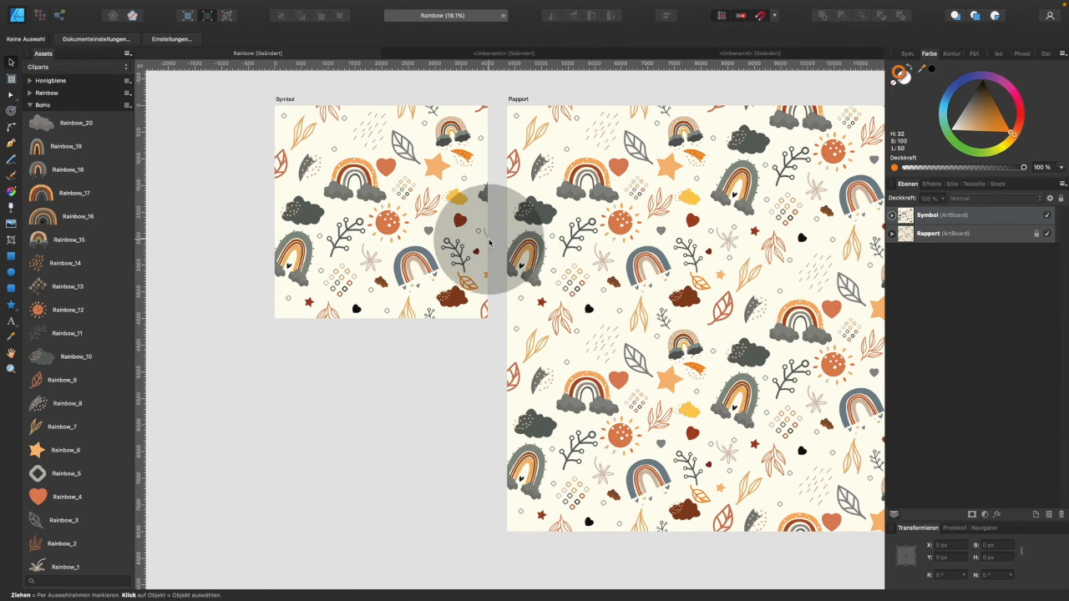
Step: Set up a JPEG export of the Rainbow document with the Rapport artboard as the export area
{"action": "scroll", "coordinate": [485, 241], "scroll_direction": "right", "scroll_amount": 5}
{"action": "scroll", "coordinate": [490, 243], "scroll_direction": "left", "scroll_amount": 2}
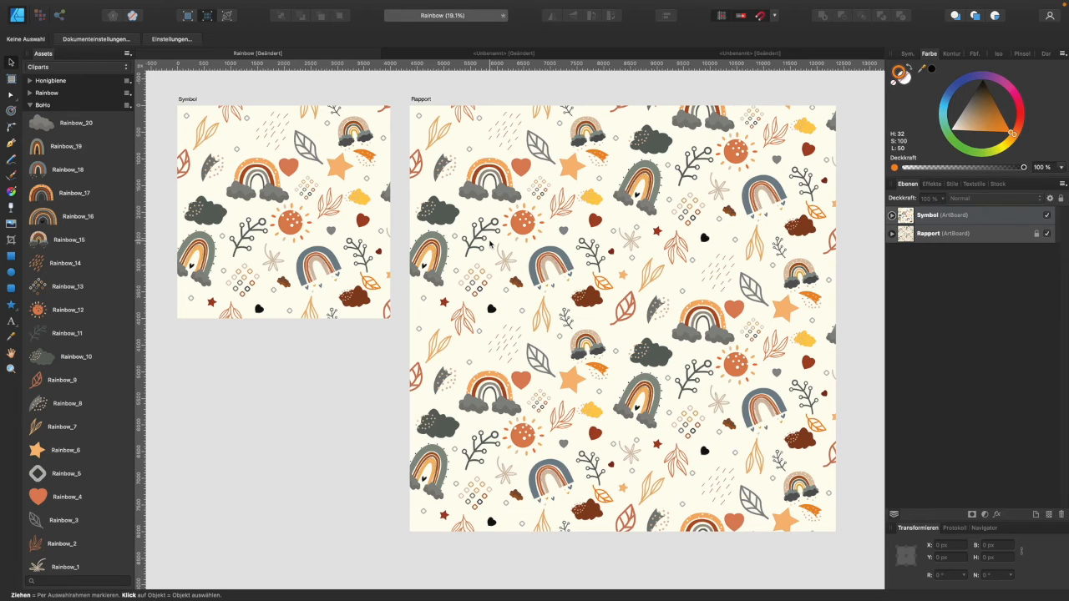
{"action": "left_click", "coordinate": [487, 243]}
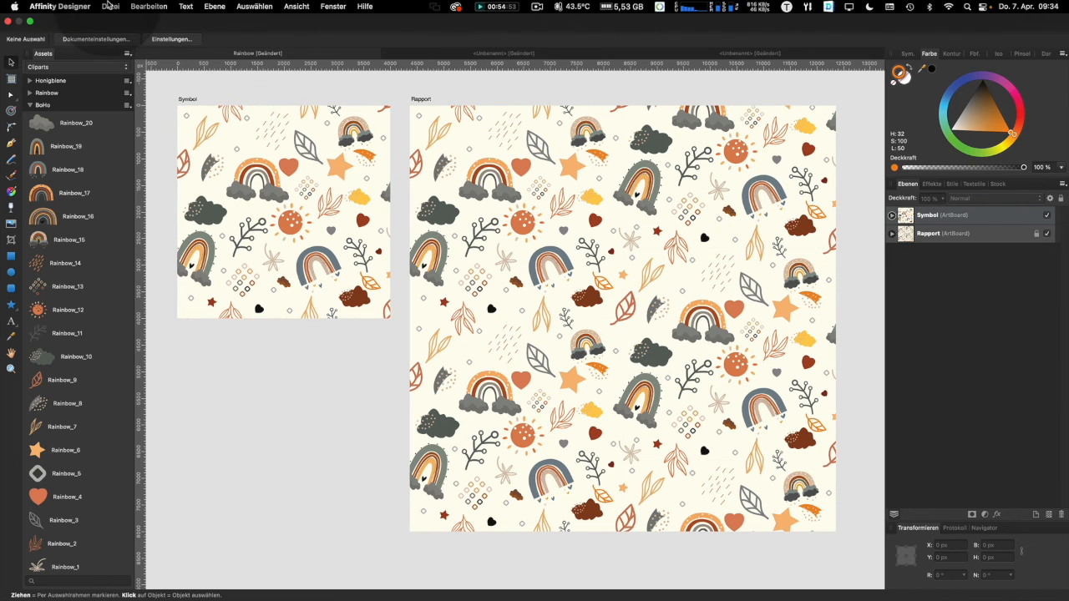
{"action": "left_click", "coordinate": [109, 6]}
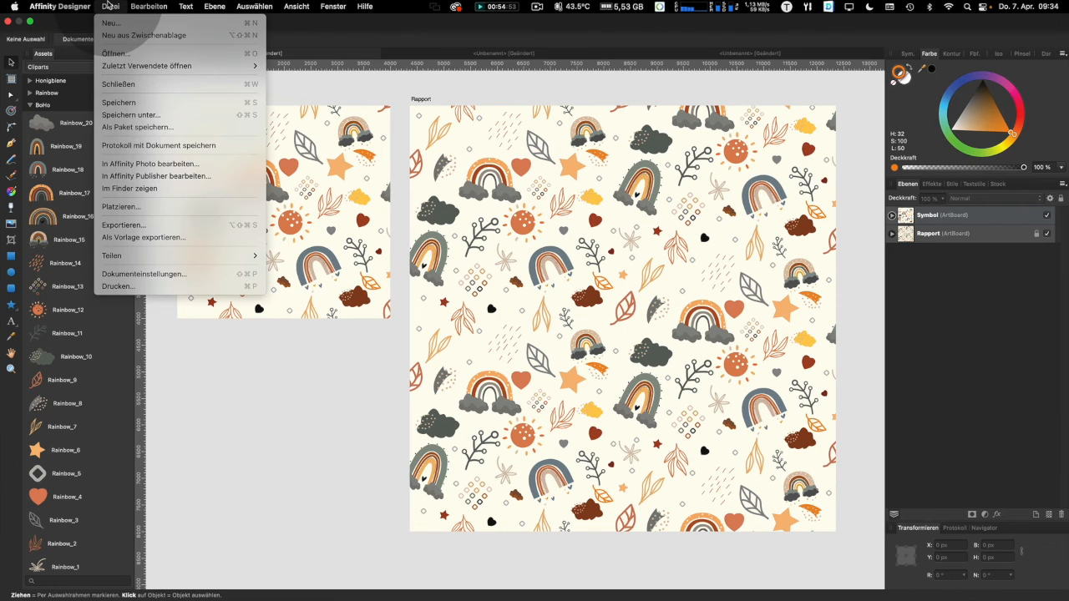
{"action": "left_click", "coordinate": [177, 226]}
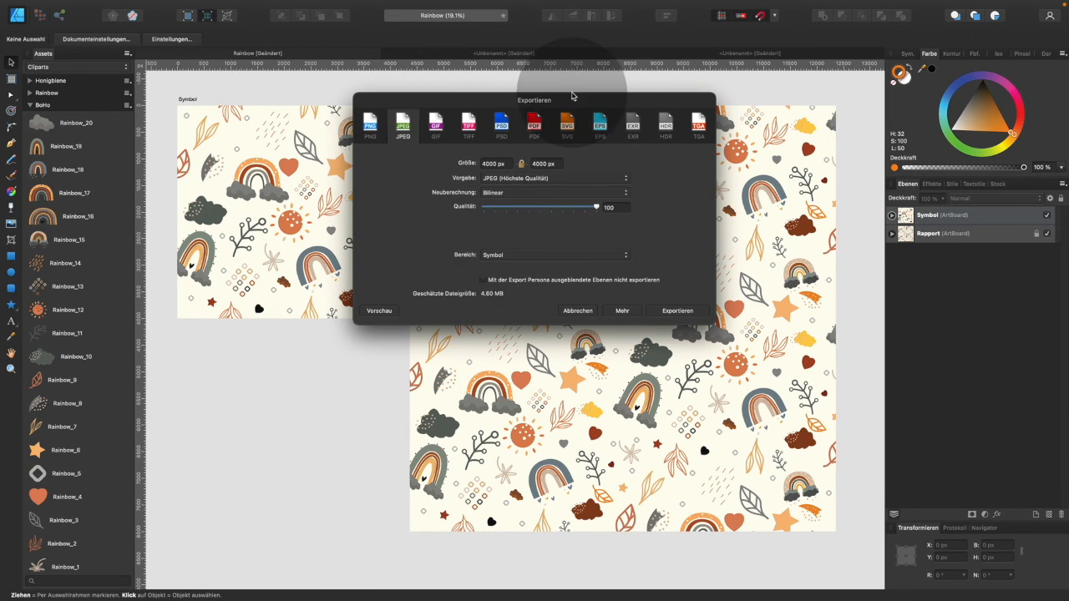
{"action": "left_click_drag", "start_coordinate": [551, 97], "coordinate": [529, 219]}
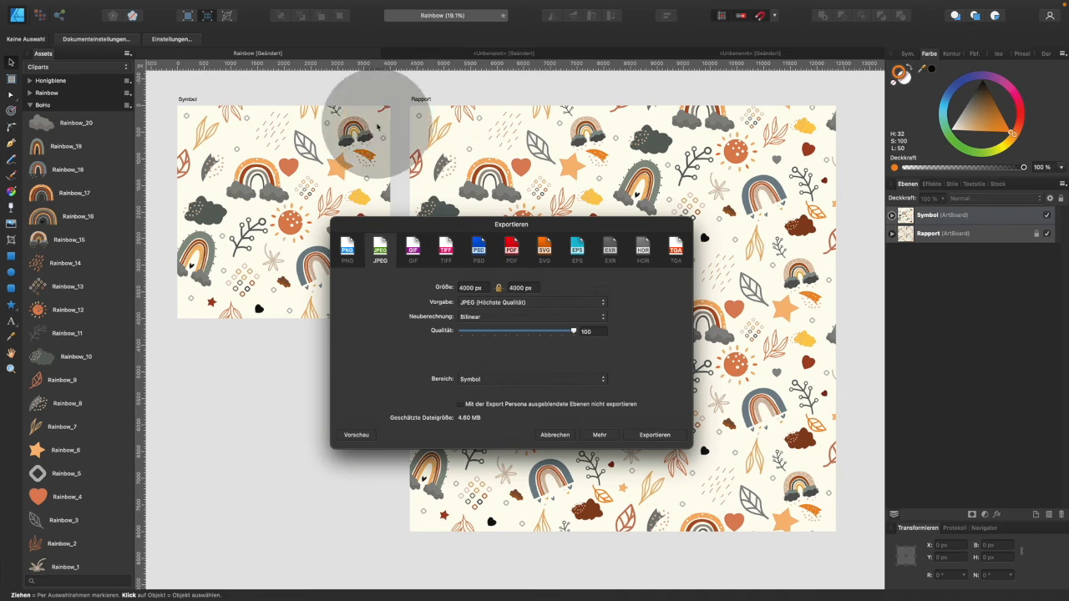
{"action": "left_click", "coordinate": [515, 384]}
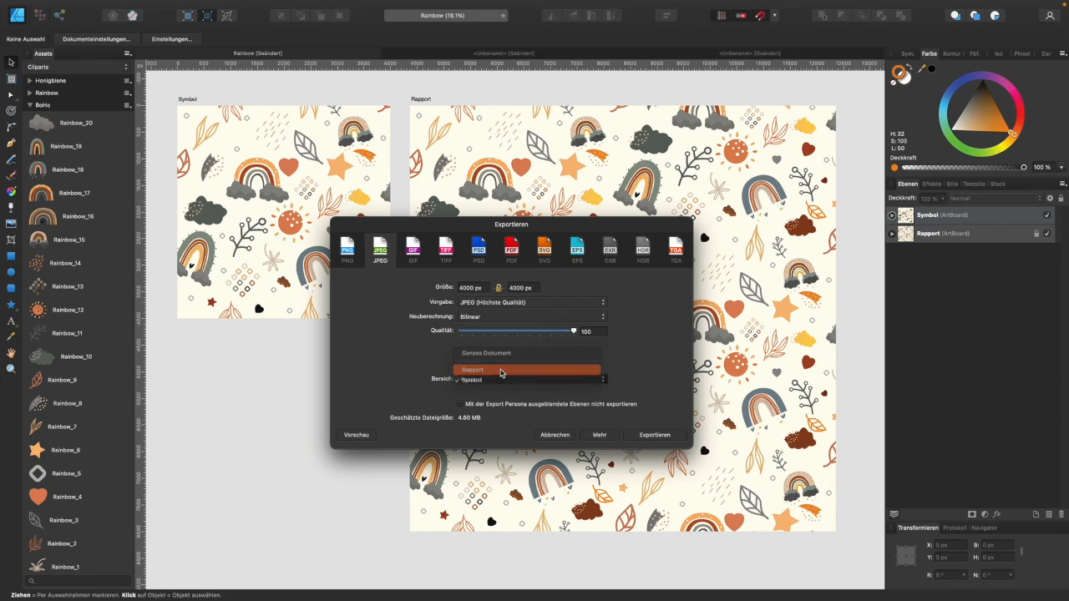
{"action": "left_click", "coordinate": [501, 372]}
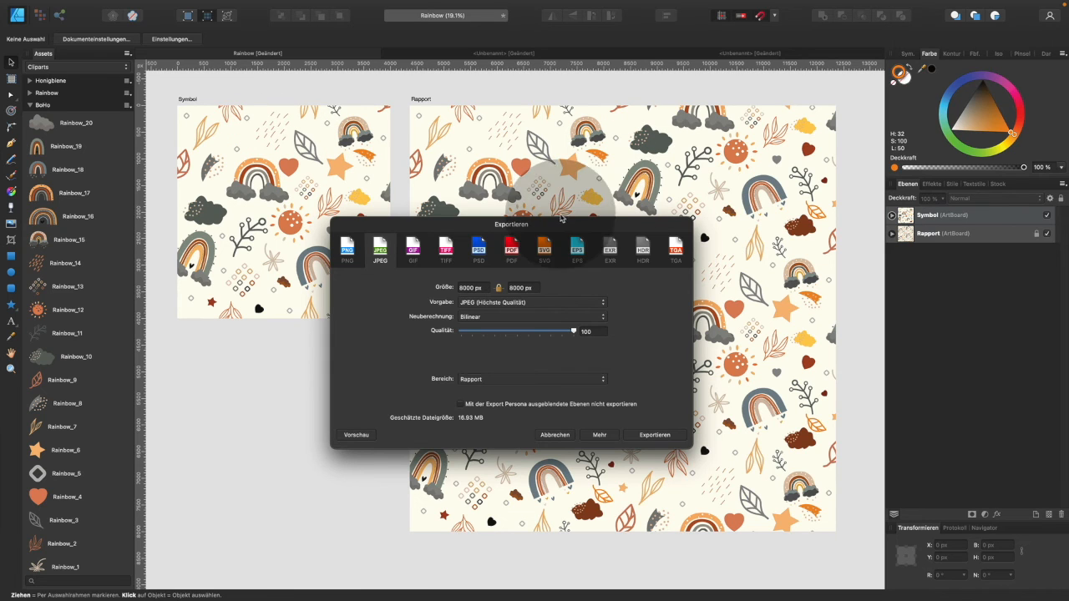
{"action": "left_click_drag", "start_coordinate": [535, 223], "coordinate": [531, 189]}
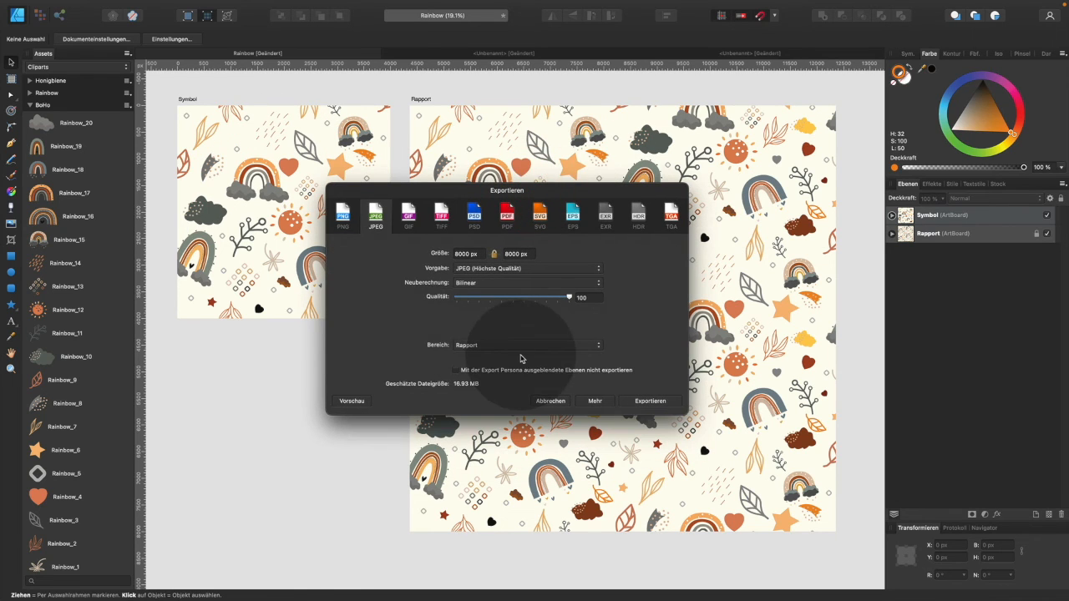
Step: Export the Rapport artboard as a JPEG named Rainbow_muster into the Rainbow folder
{"action": "left_click", "coordinate": [650, 402]}
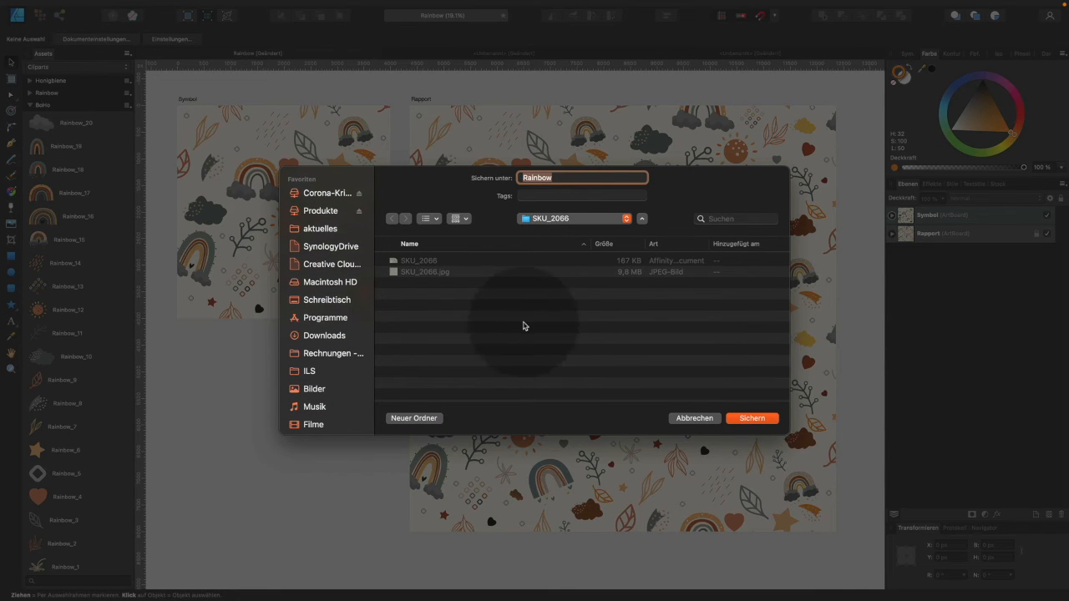
{"action": "left_click", "coordinate": [564, 221]}
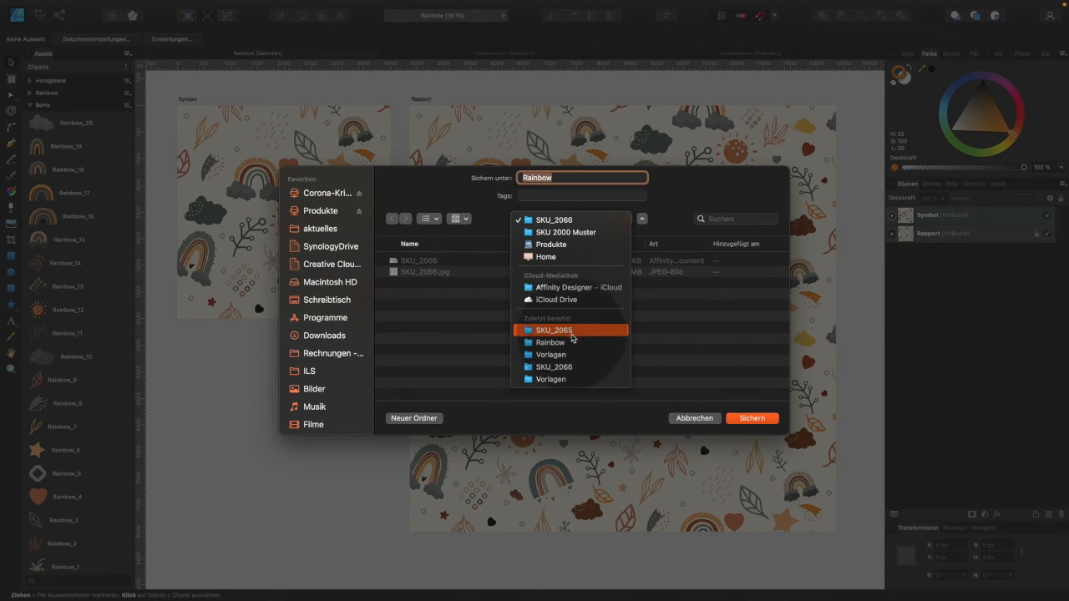
{"action": "left_click", "coordinate": [571, 342]}
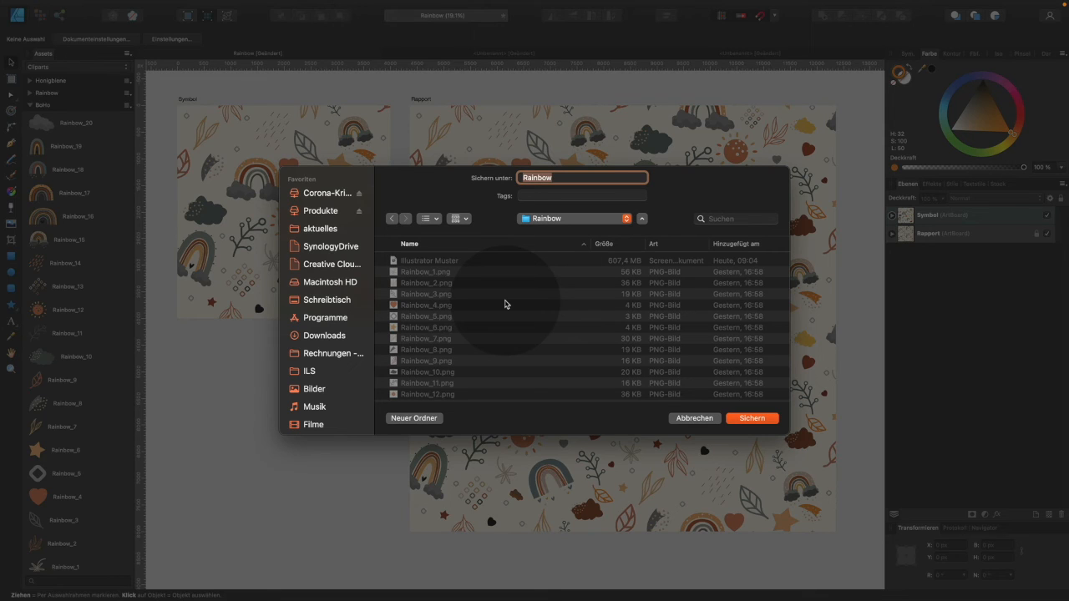
{"action": "left_click", "coordinate": [582, 178]}
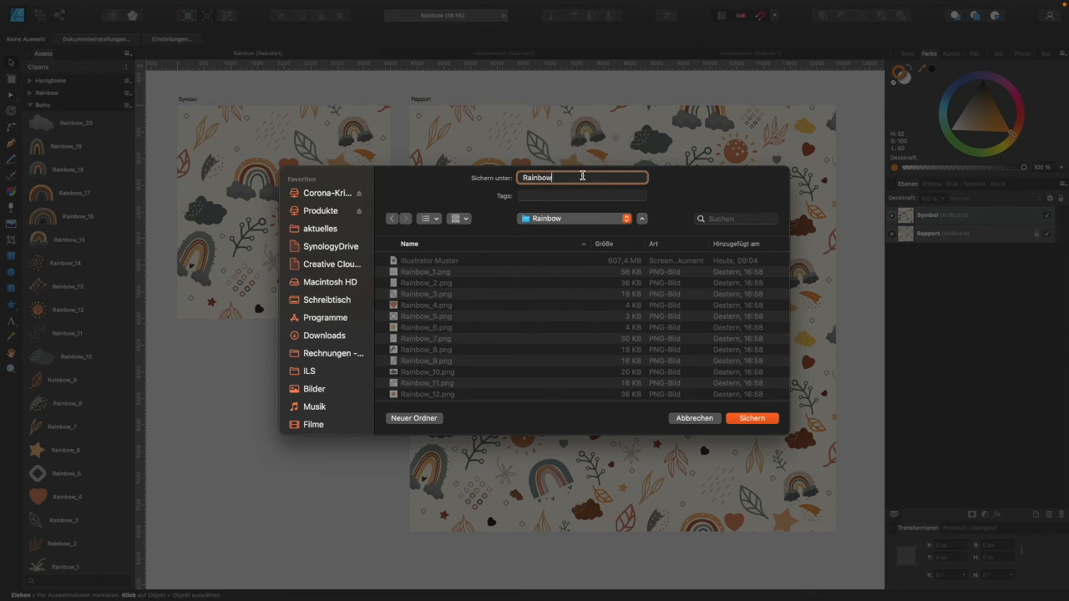
{"action": "type", "text": "_mu"}
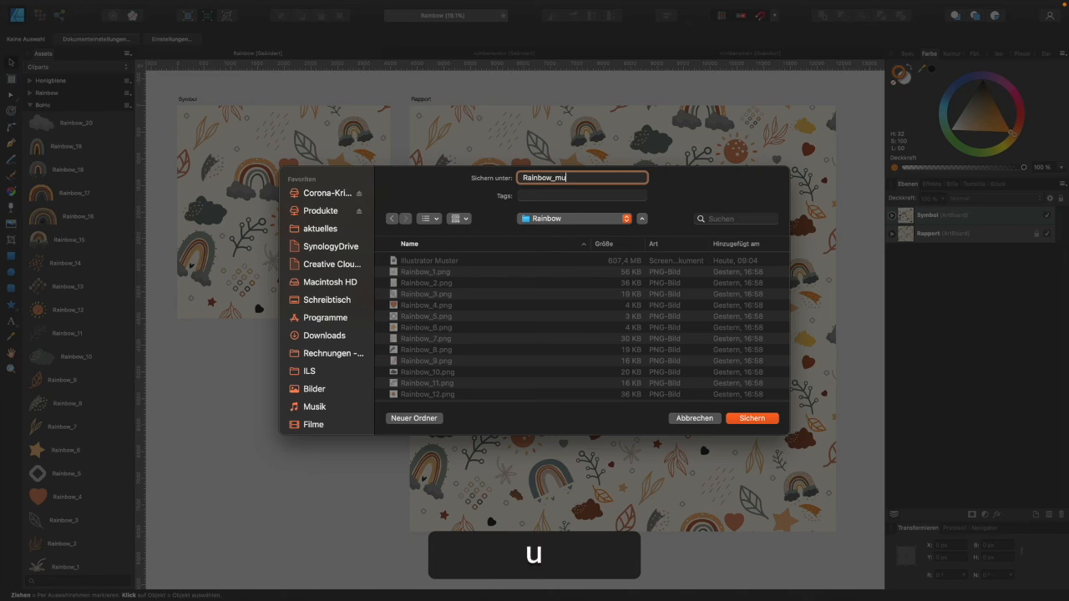
{"action": "type", "text": "ster"}
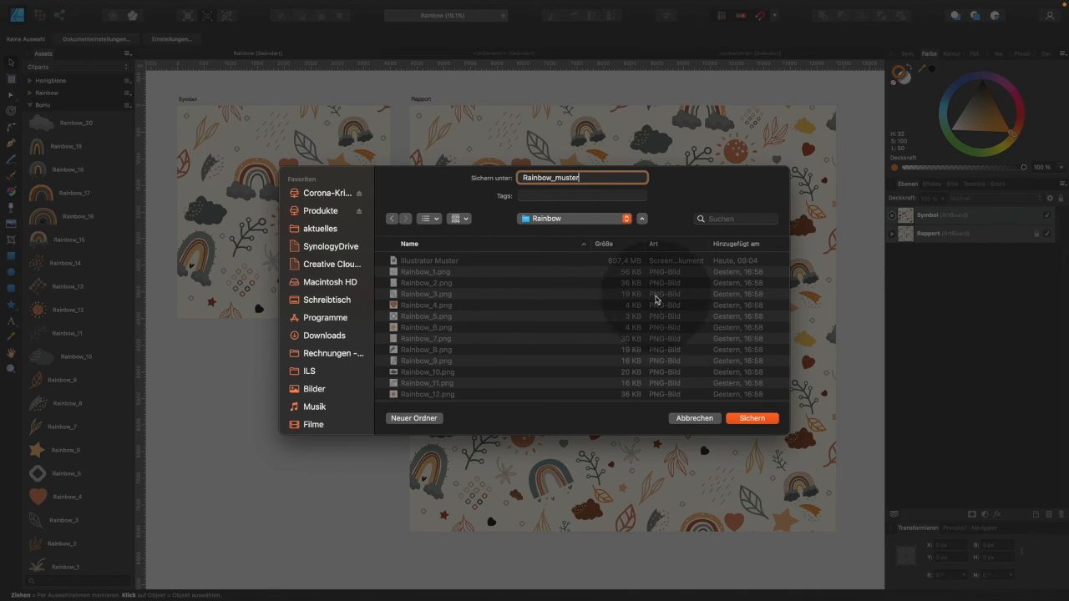
{"action": "left_click", "coordinate": [752, 418]}
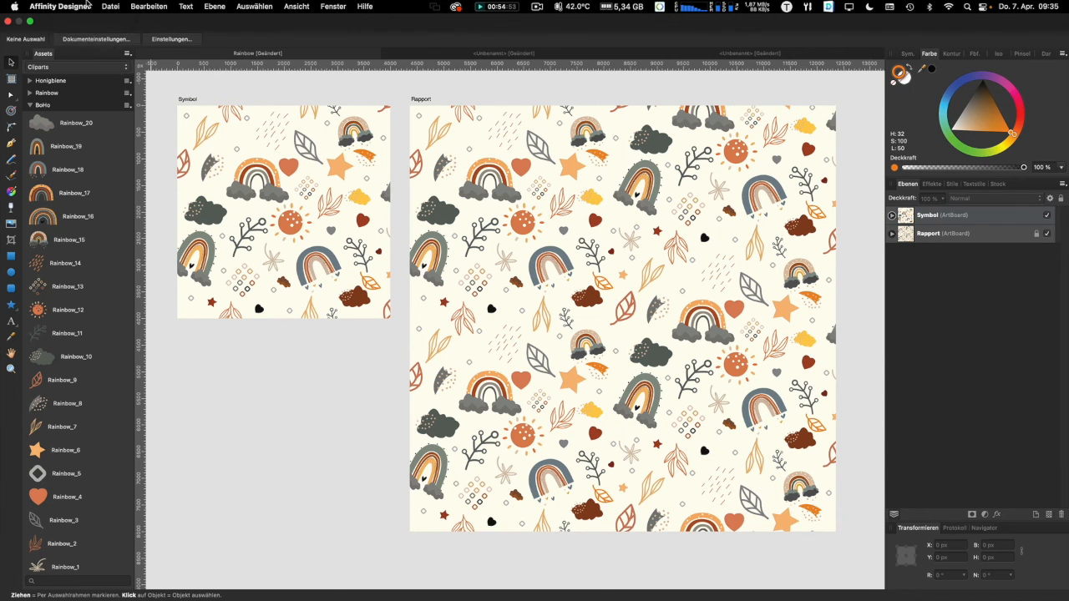
Step: Save the document under the name Rainbow_affinity in the Rainbow folder on the Schreibtisch
{"action": "left_click", "coordinate": [110, 6]}
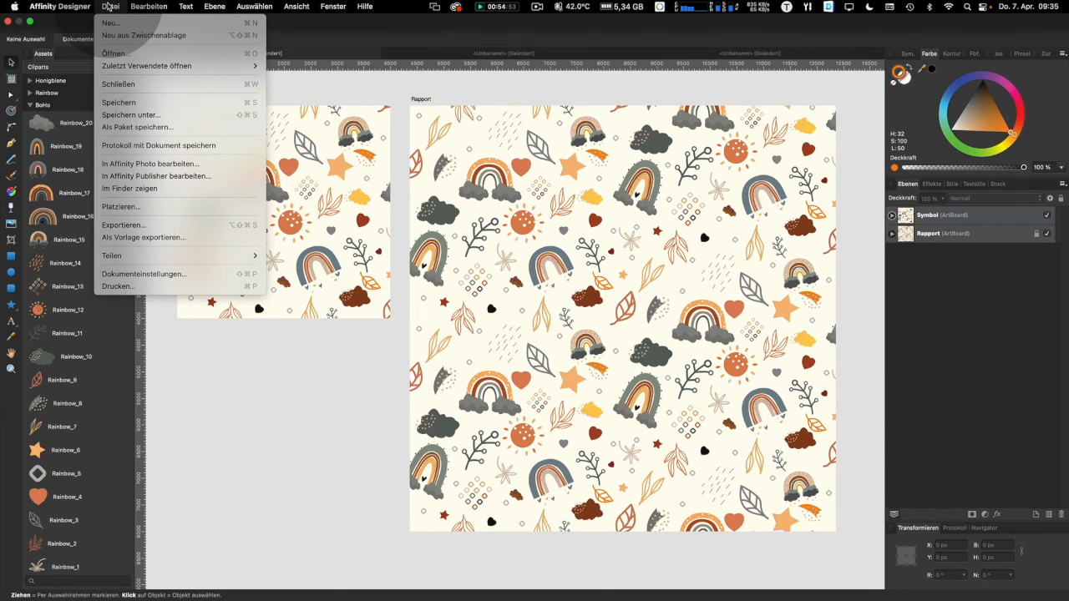
{"action": "left_click", "coordinate": [134, 114]}
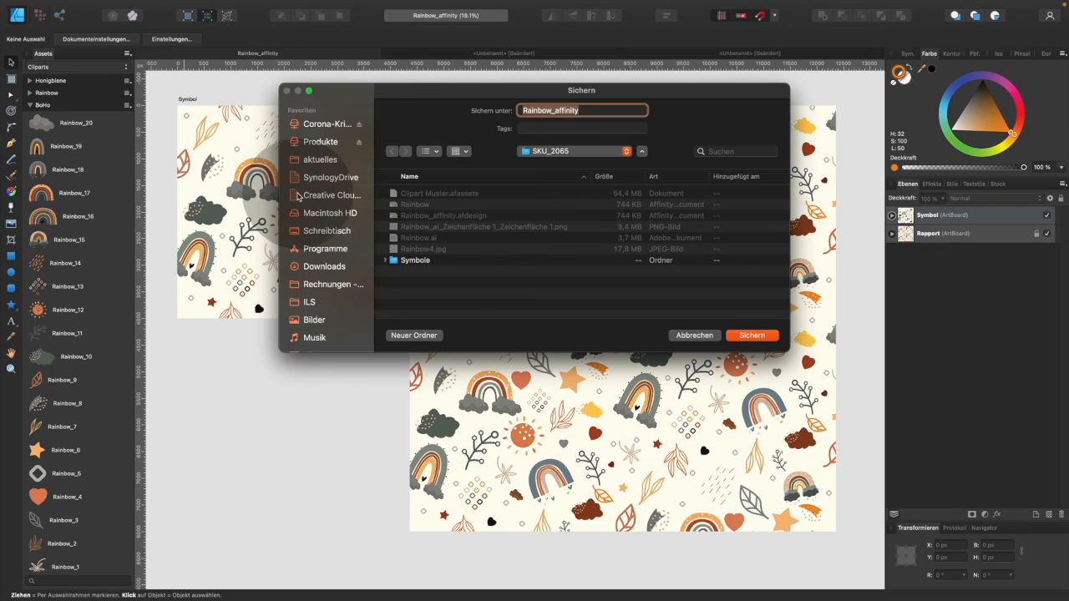
{"action": "scroll", "coordinate": [315, 198], "scroll_direction": "down", "scroll_amount": 2}
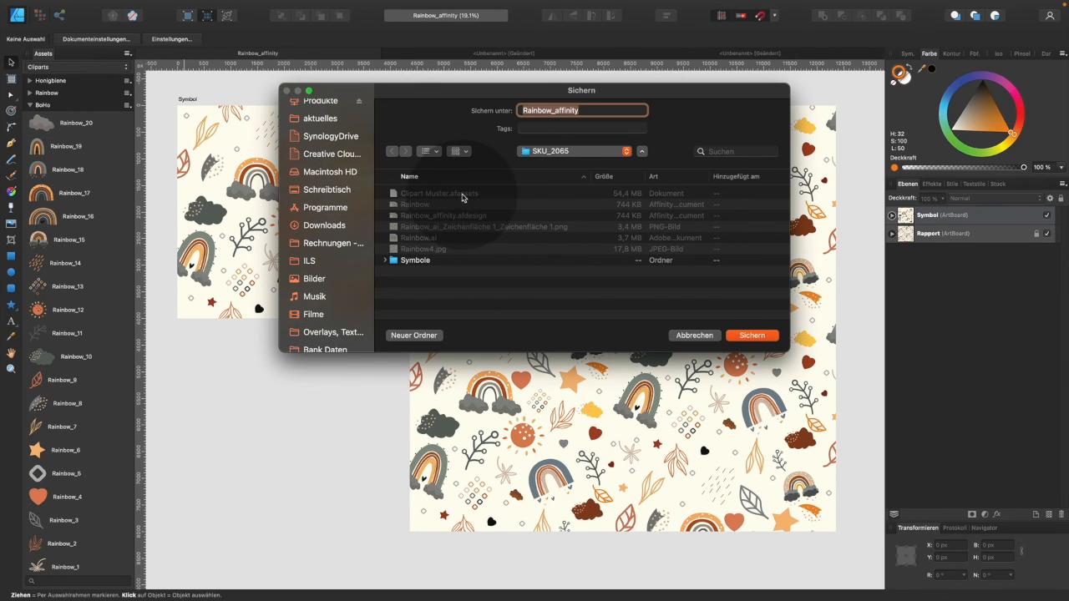
{"action": "left_click", "coordinate": [328, 189]}
{"action": "left_click", "coordinate": [418, 193]}
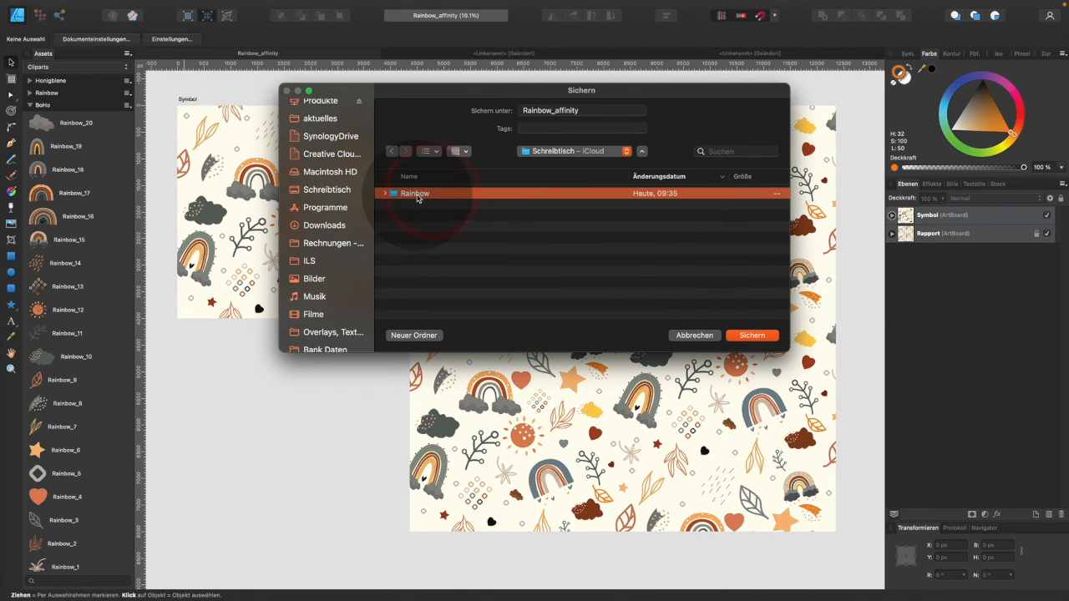
{"action": "double_click", "coordinate": [416, 196]}
{"action": "left_click", "coordinate": [752, 335]}
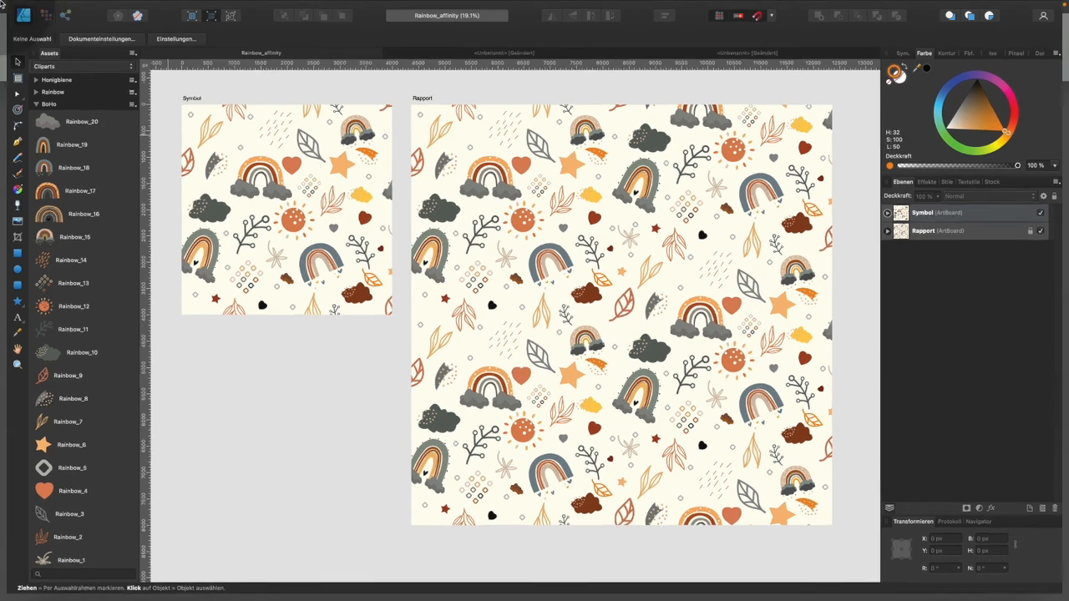
Step: Check the saved Rainbow_affinity file in the Rainbow folder in Finder, and switch back to Affinity Designer
{"action": "mouse_move", "coordinate": [3, 4]}
{"action": "left_click", "coordinate": [556, 164]}
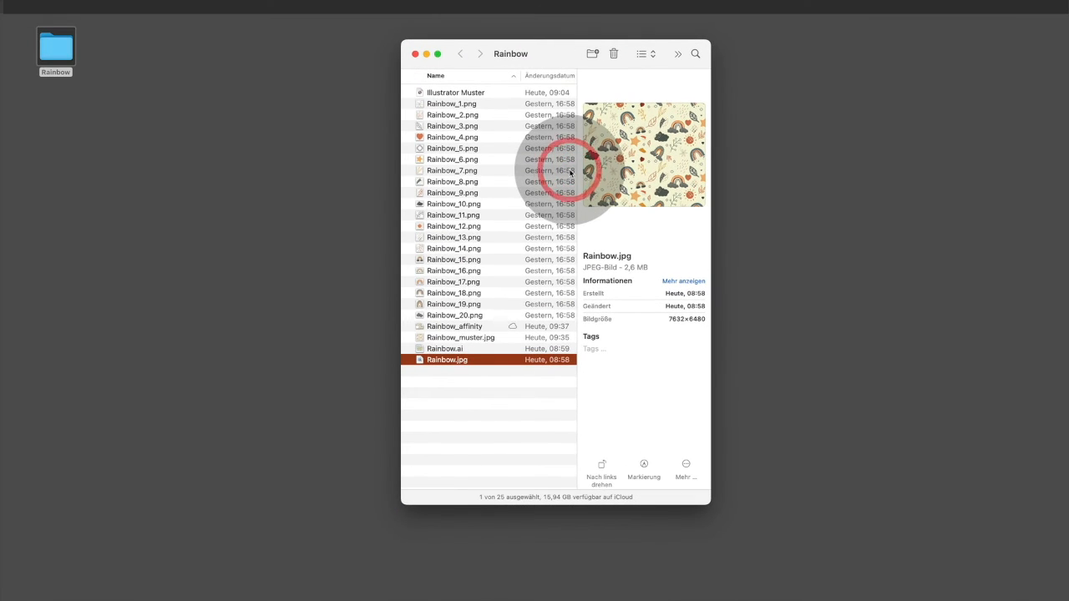
{"action": "left_click", "coordinate": [480, 326]}
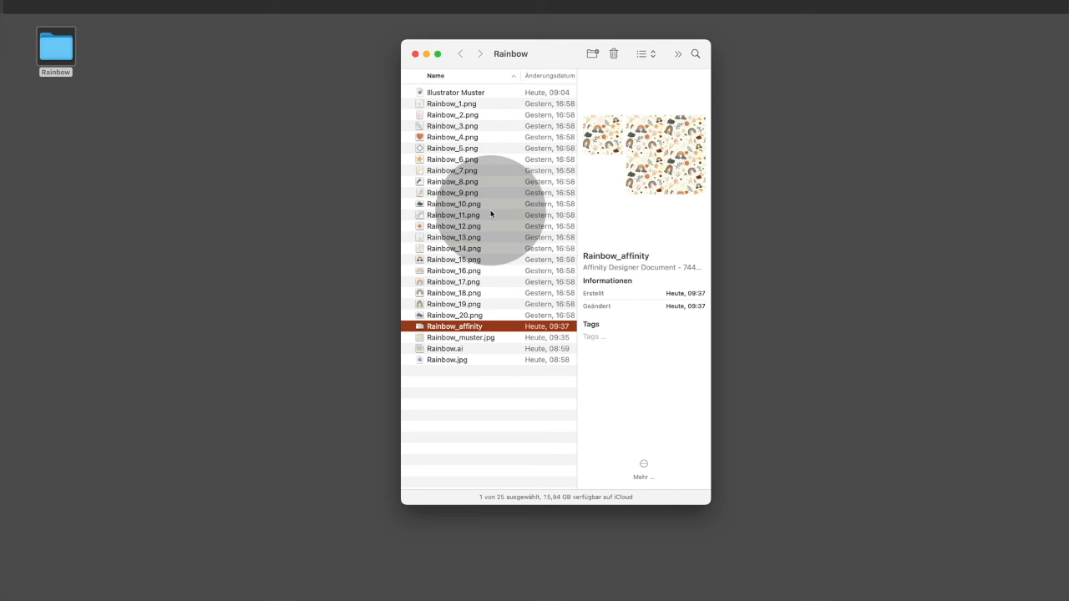
{"action": "mouse_move", "coordinate": [46, 23]}
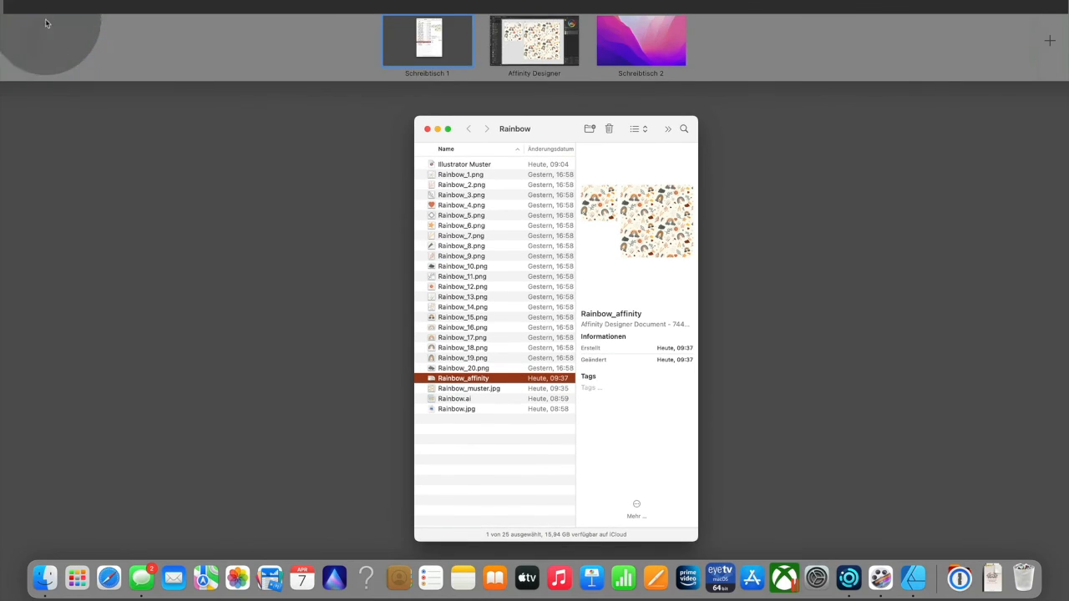
{"action": "left_click", "coordinate": [532, 41]}
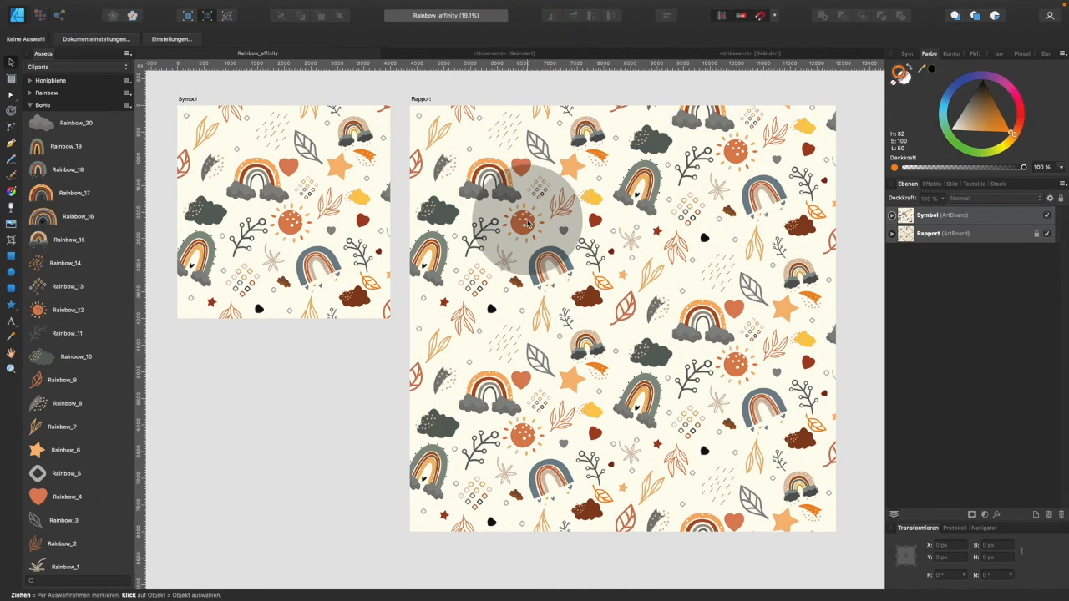